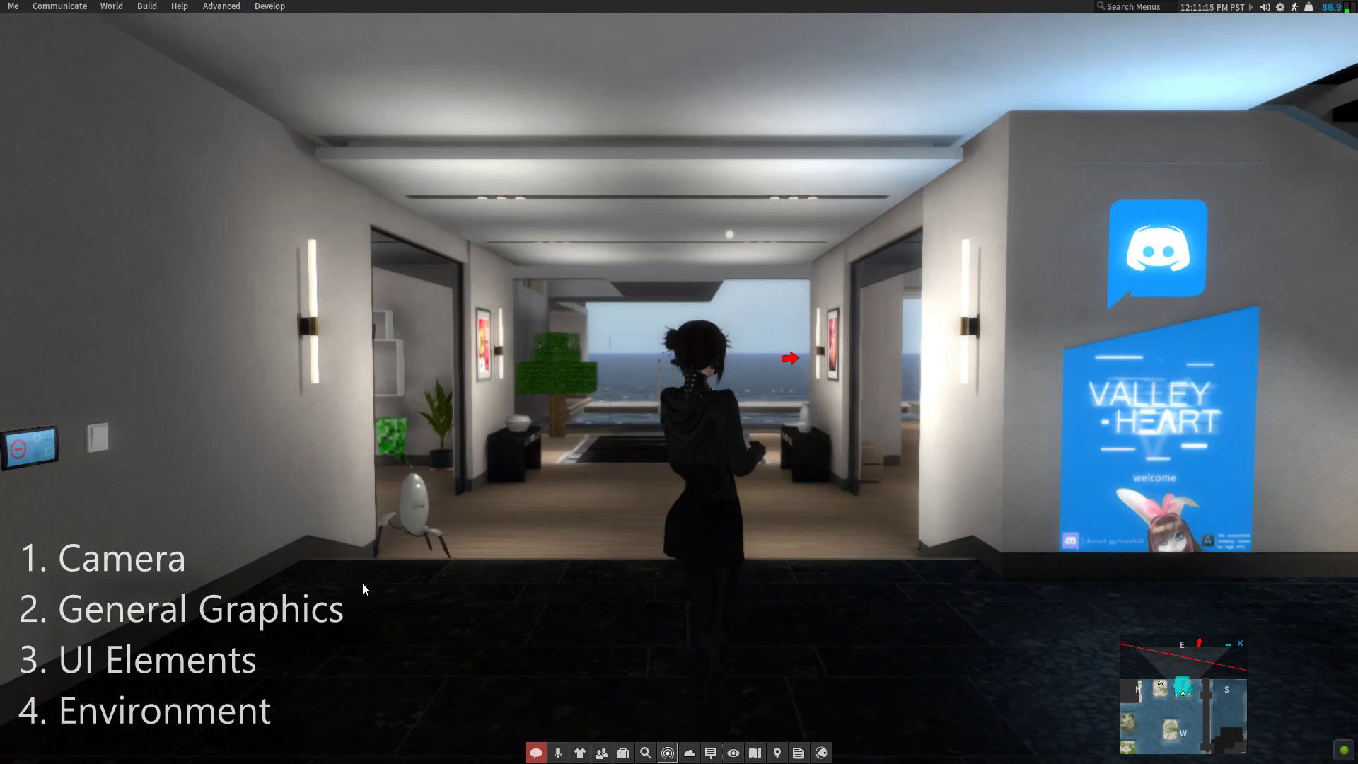
# Hide the mini-map and turn the avatar to face down the hallway, moving it slightly forward
pyautogui.press('Right')
pyautogui.press('Left')
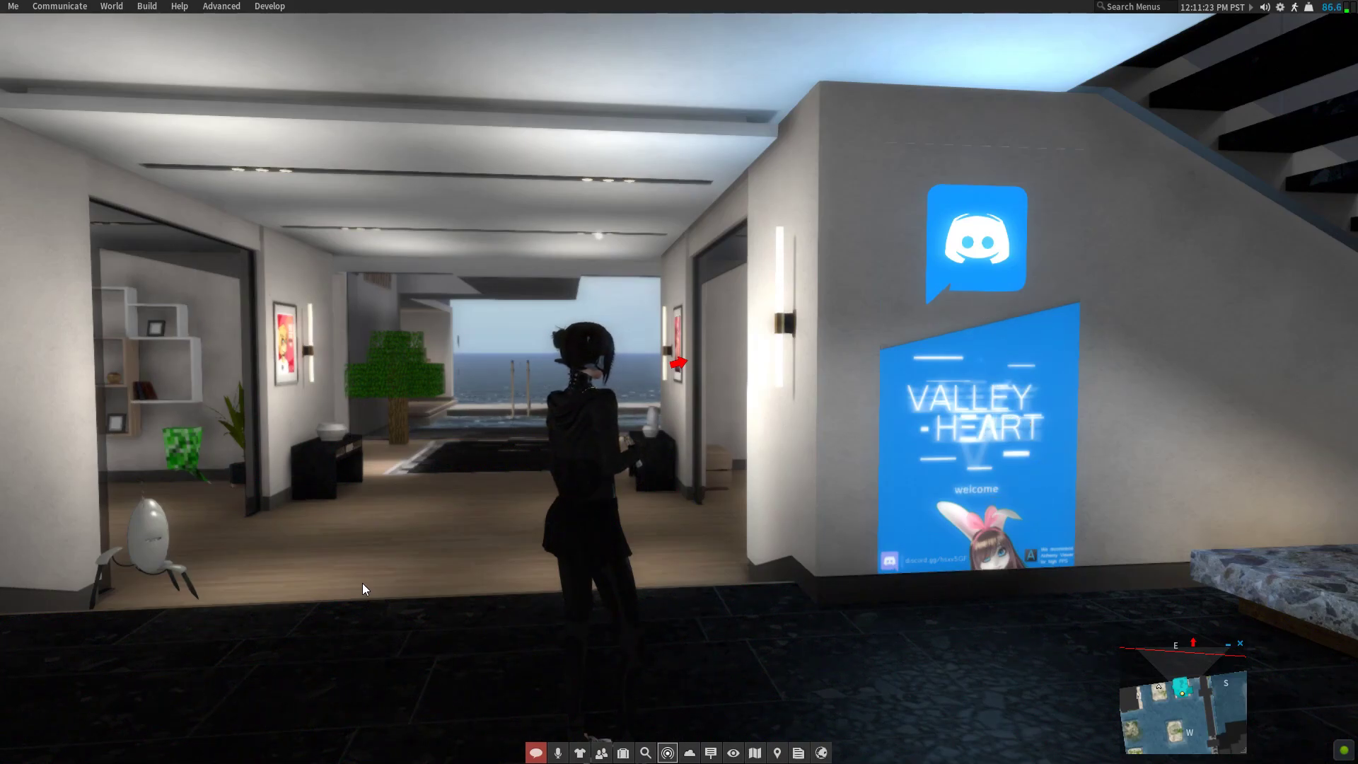
pyautogui.click(668, 753)
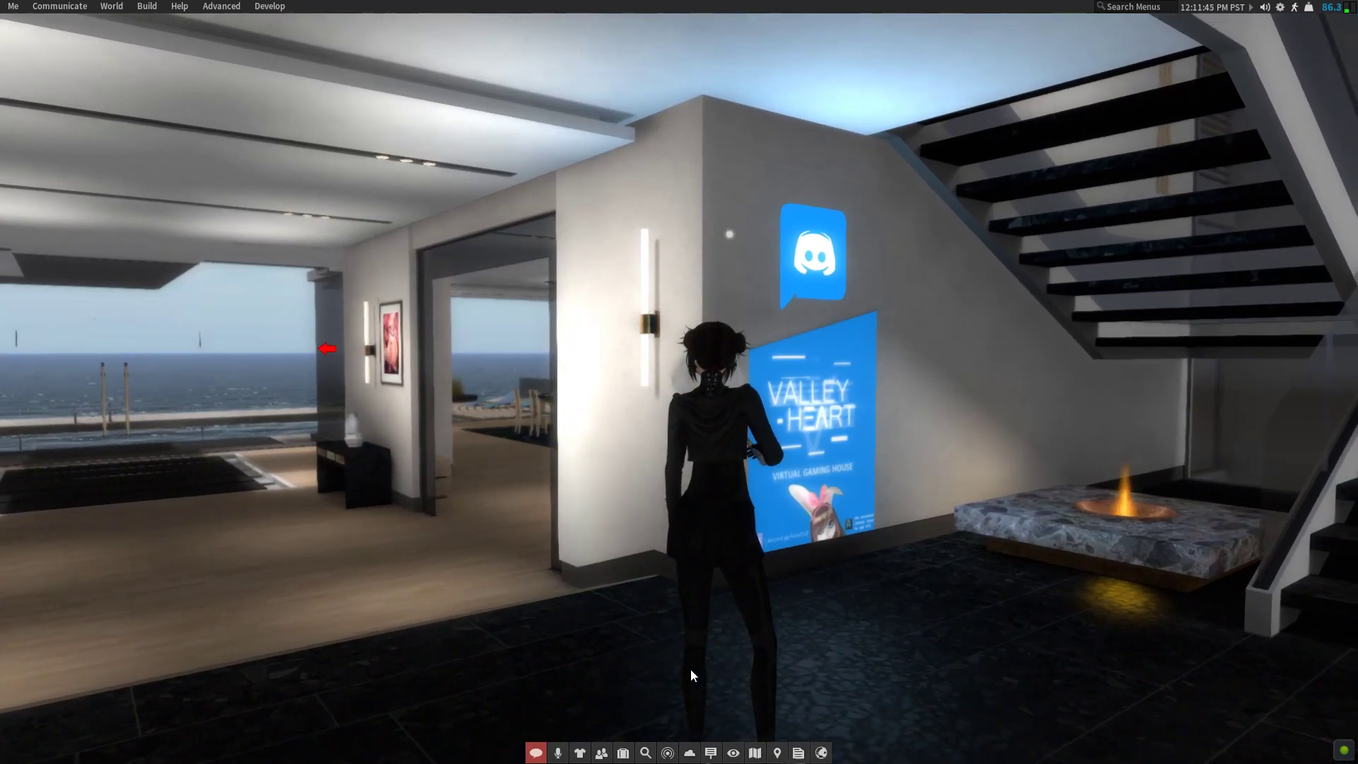
pyautogui.press('Left')
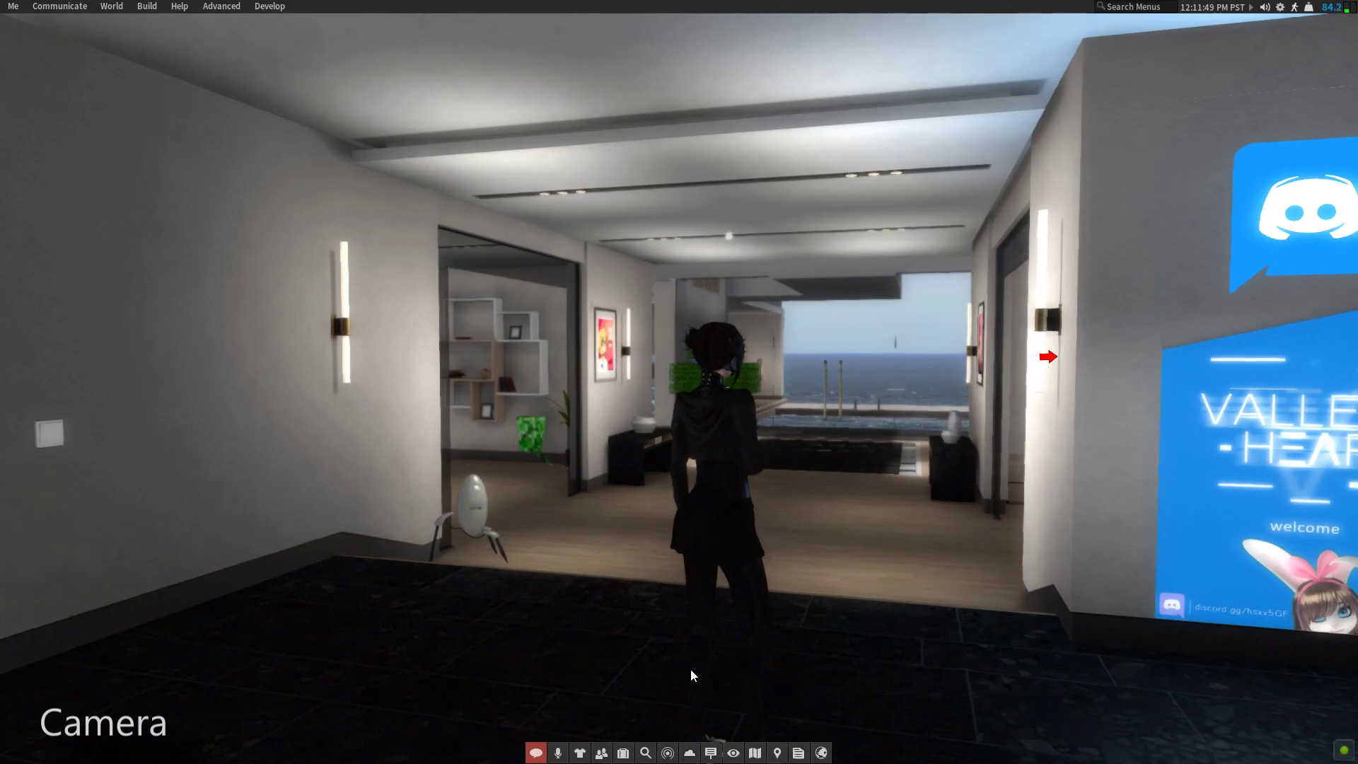
pyautogui.press('Up')
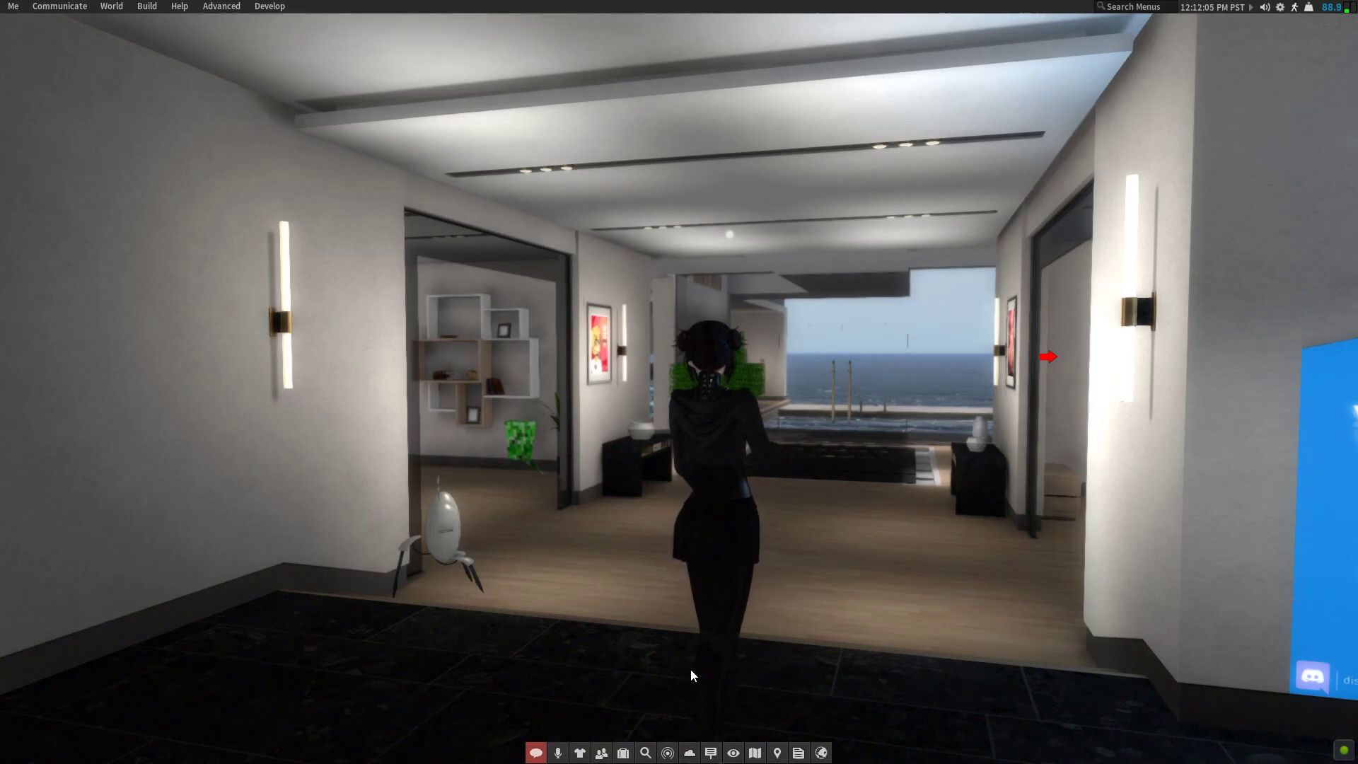
# Look up the cameraoffsetrearview entry in the viewer's debug settings
pyautogui.click(218, 7)
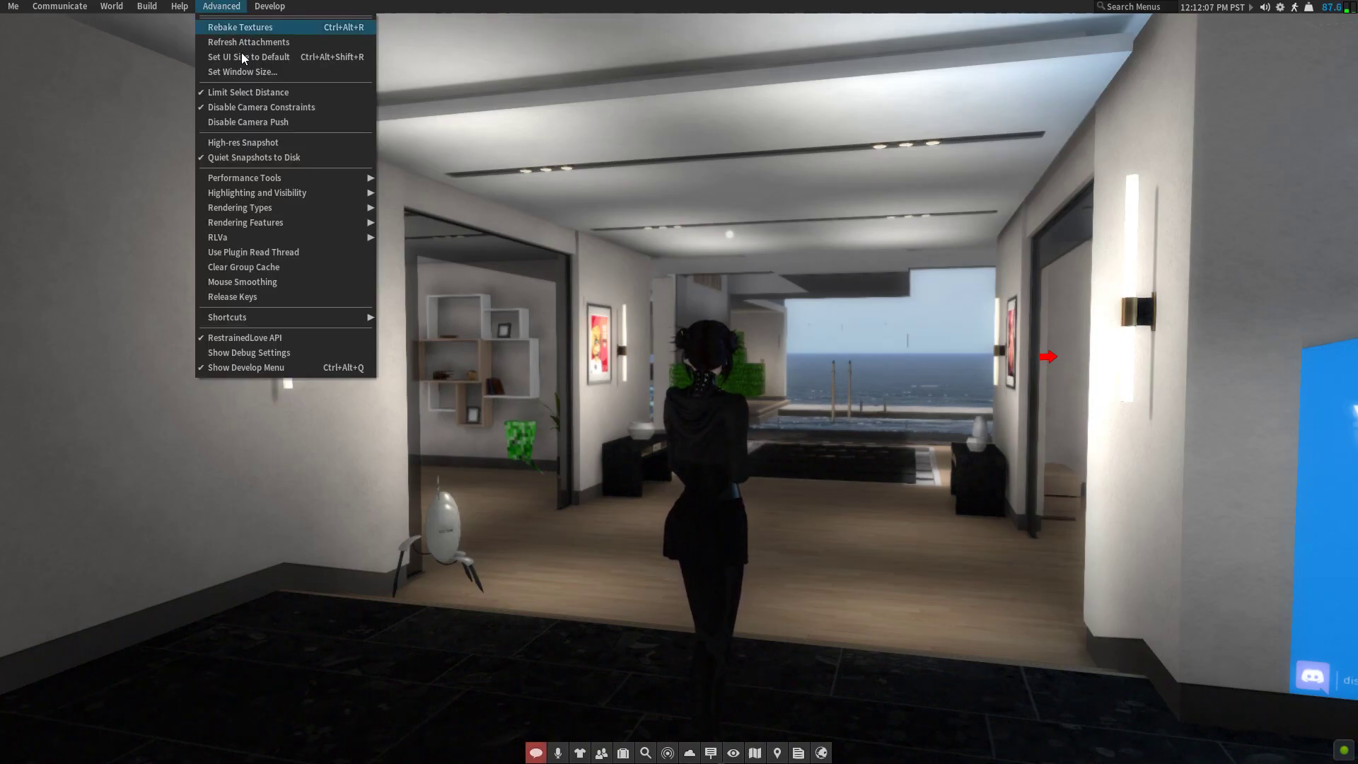
pyautogui.click(232, 352)
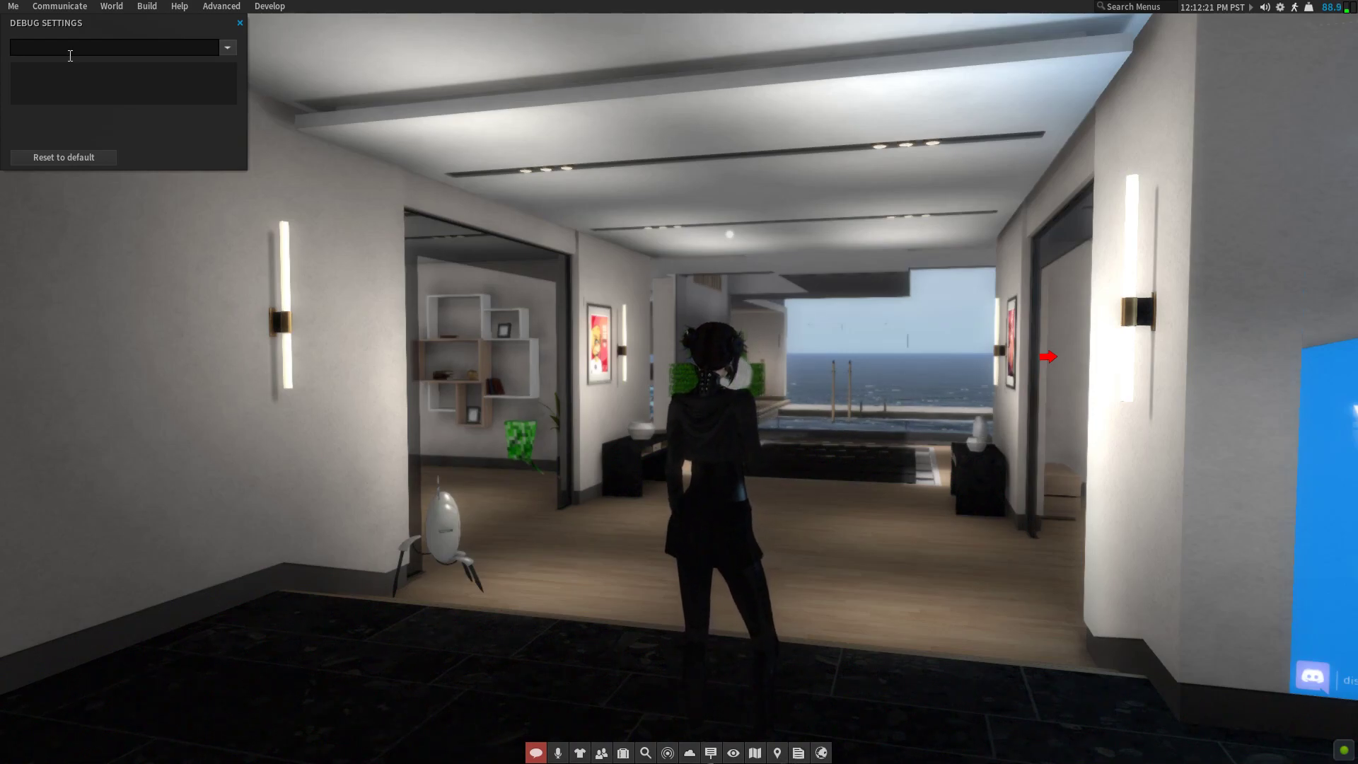
pyautogui.write('rear')
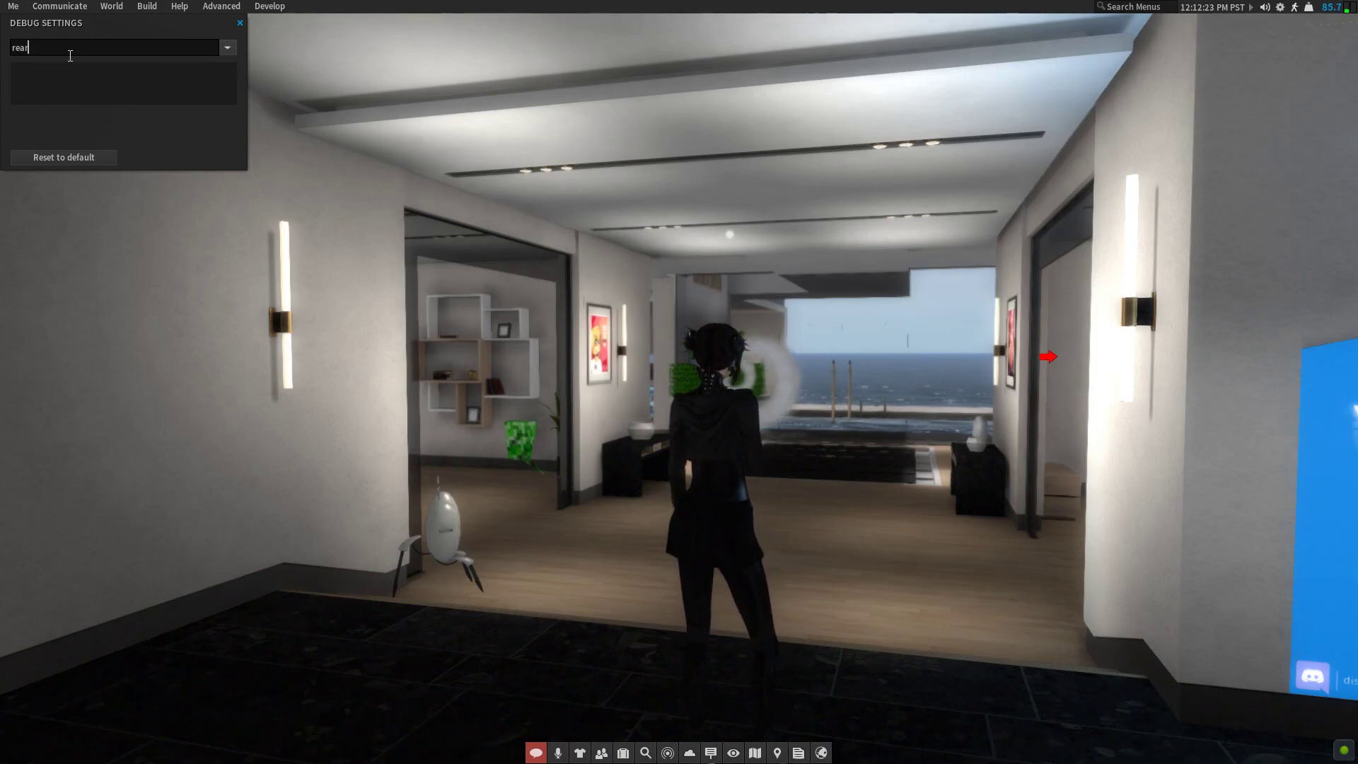
pyautogui.write('cameraoffset')
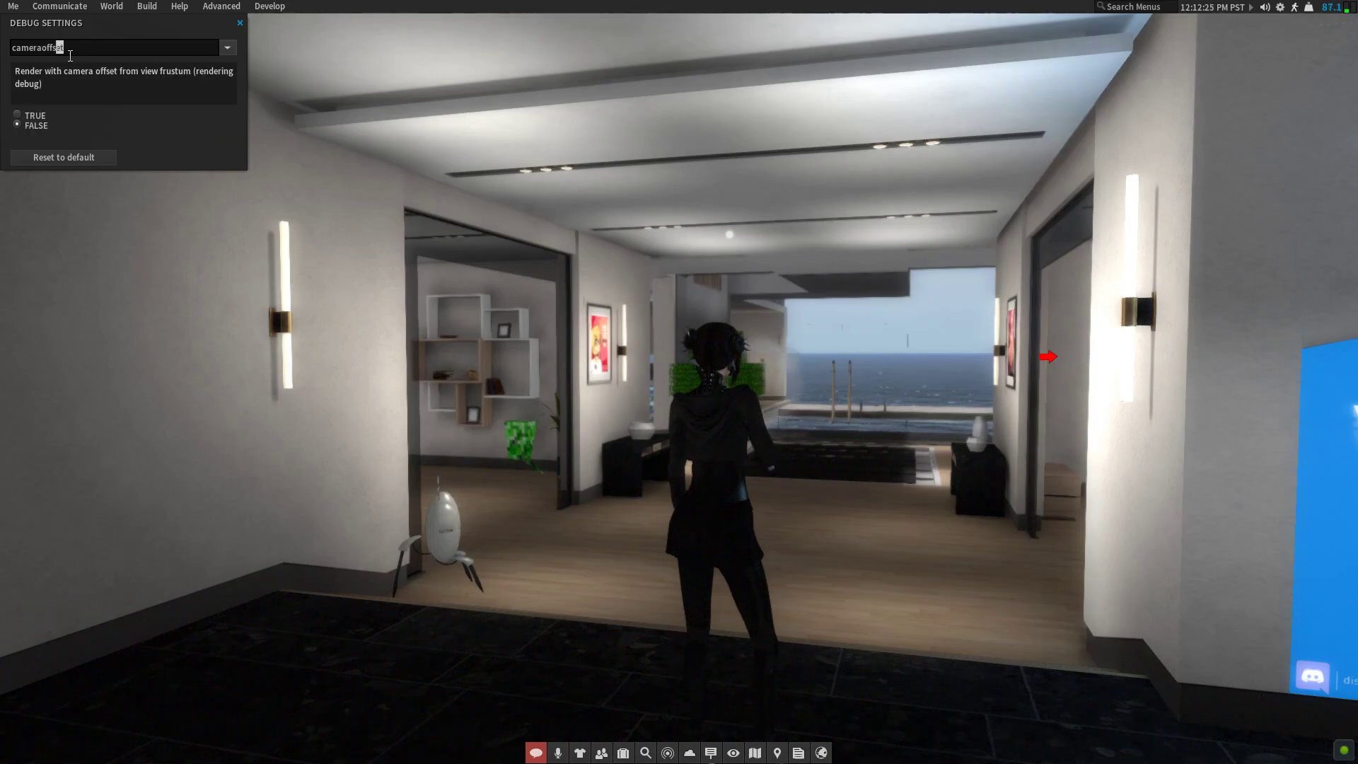
pyautogui.write('rearview')
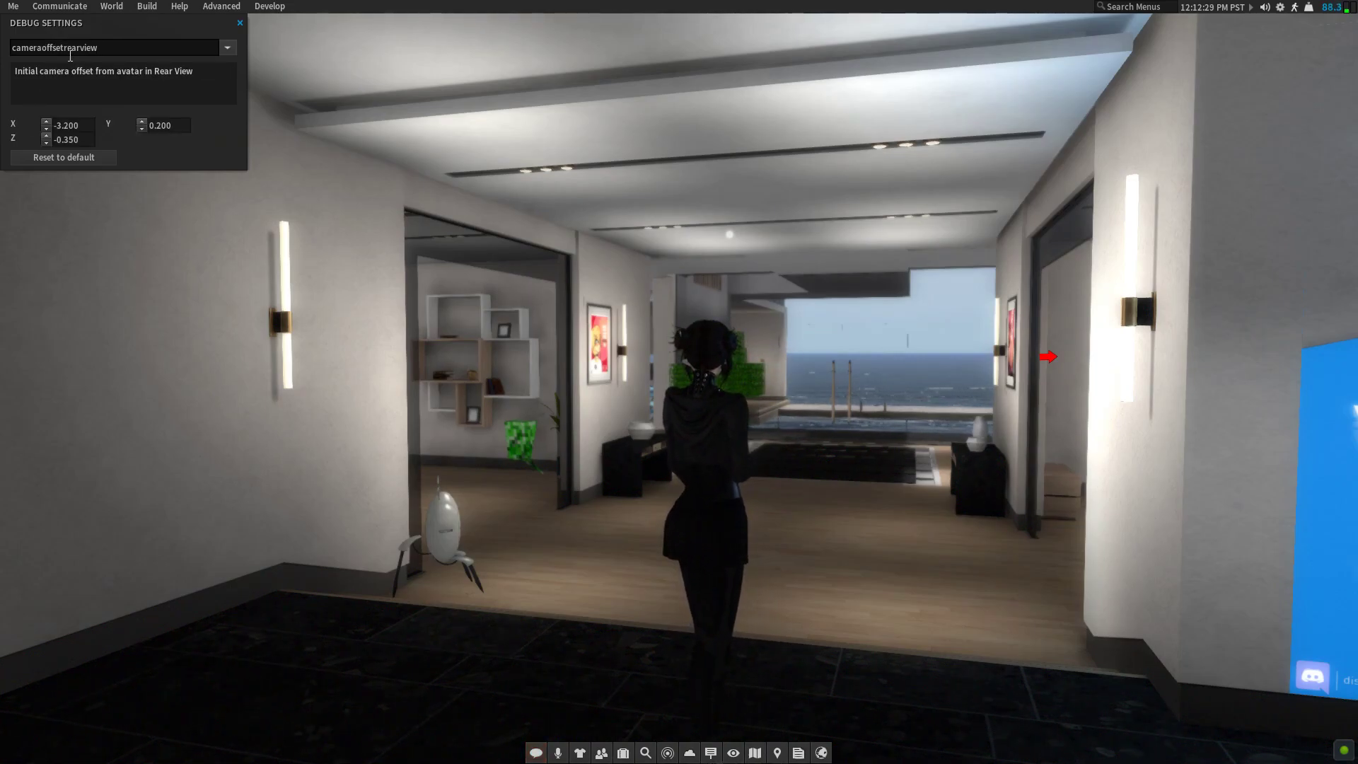
# Look up the focusoffsetrearview debug setting
pyautogui.doubleClick(70, 55)
pyautogui.write('focusoffset')
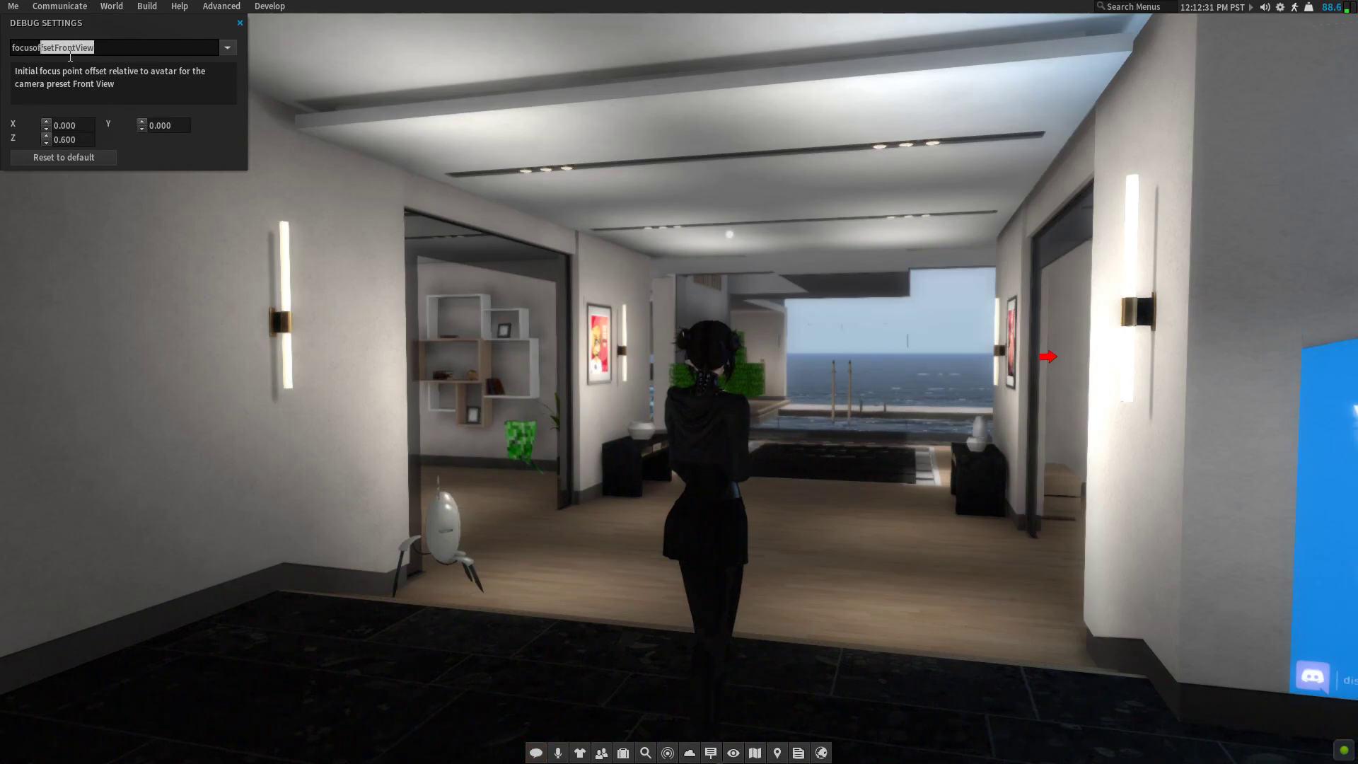
pyautogui.write('rearv')
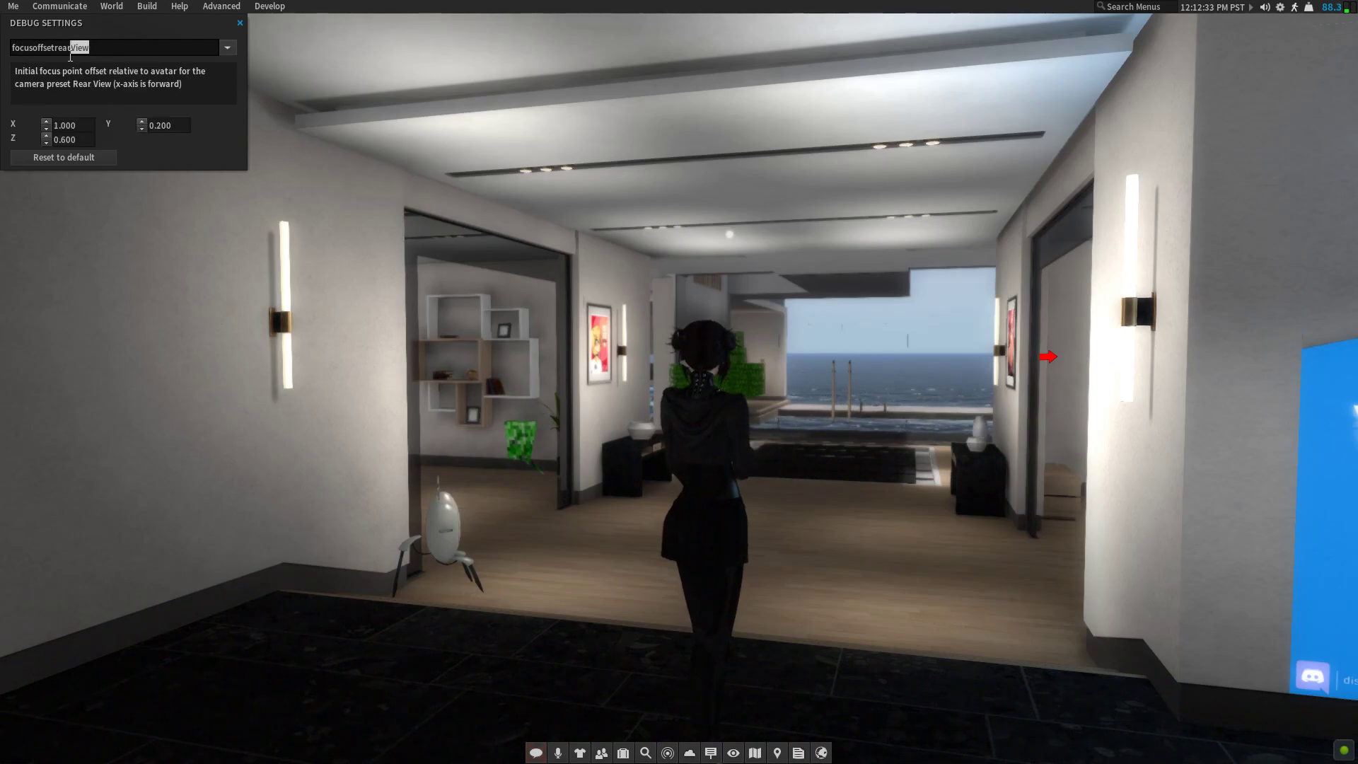
pyautogui.write('iew')
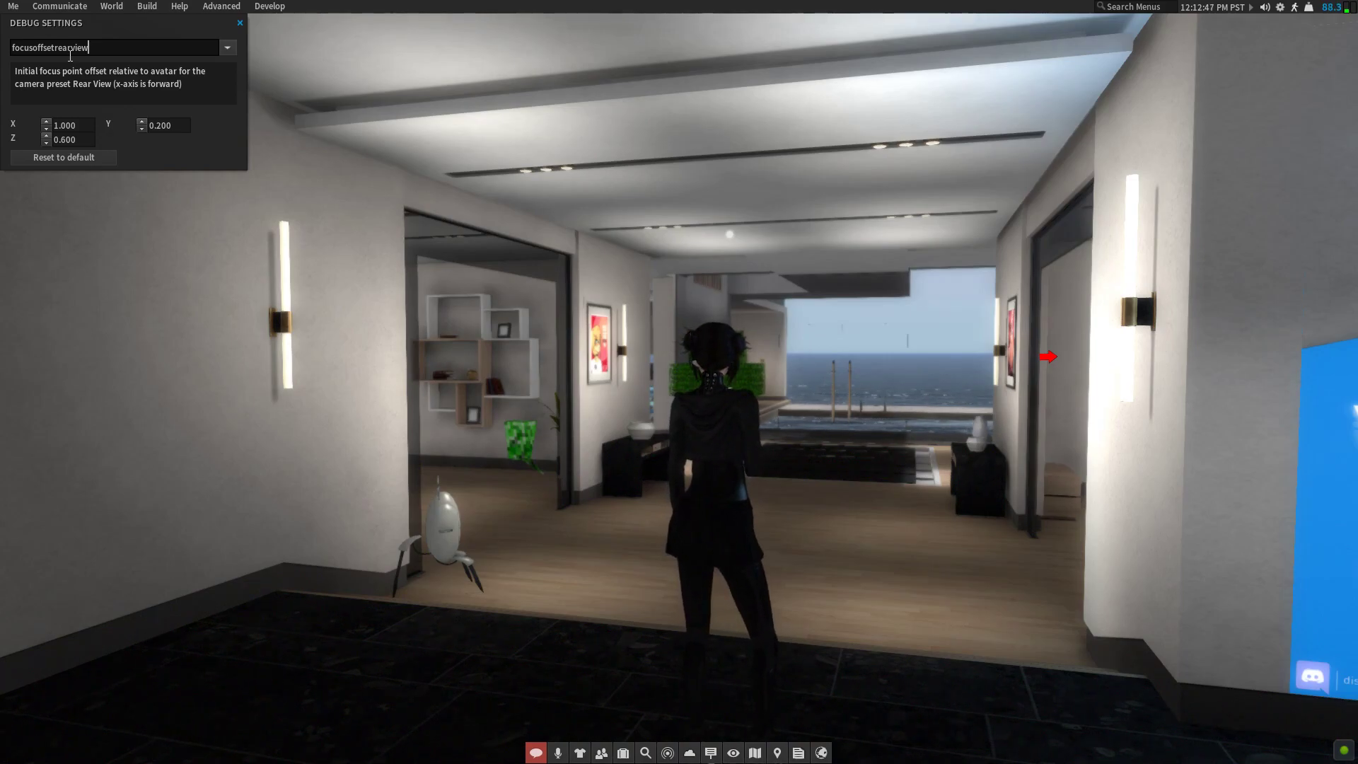
# Bring the cameraoffsetrearview debug setting up again and close the debug settings
pyautogui.doubleClick(70, 51)
pyautogui.write('cane')
pyautogui.press('BackSpace')
pyautogui.press('BackSpace')
pyautogui.write('meraoffsetr')
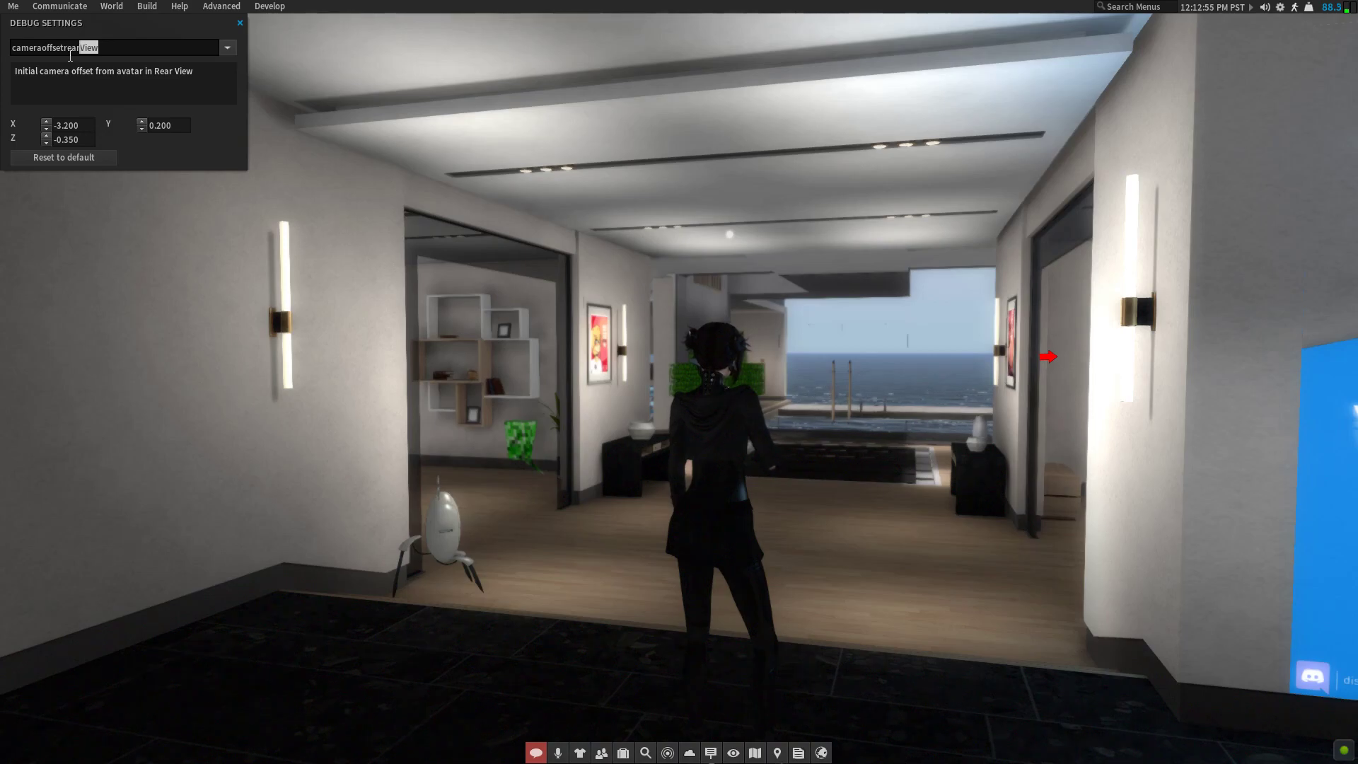
pyautogui.press('Return')
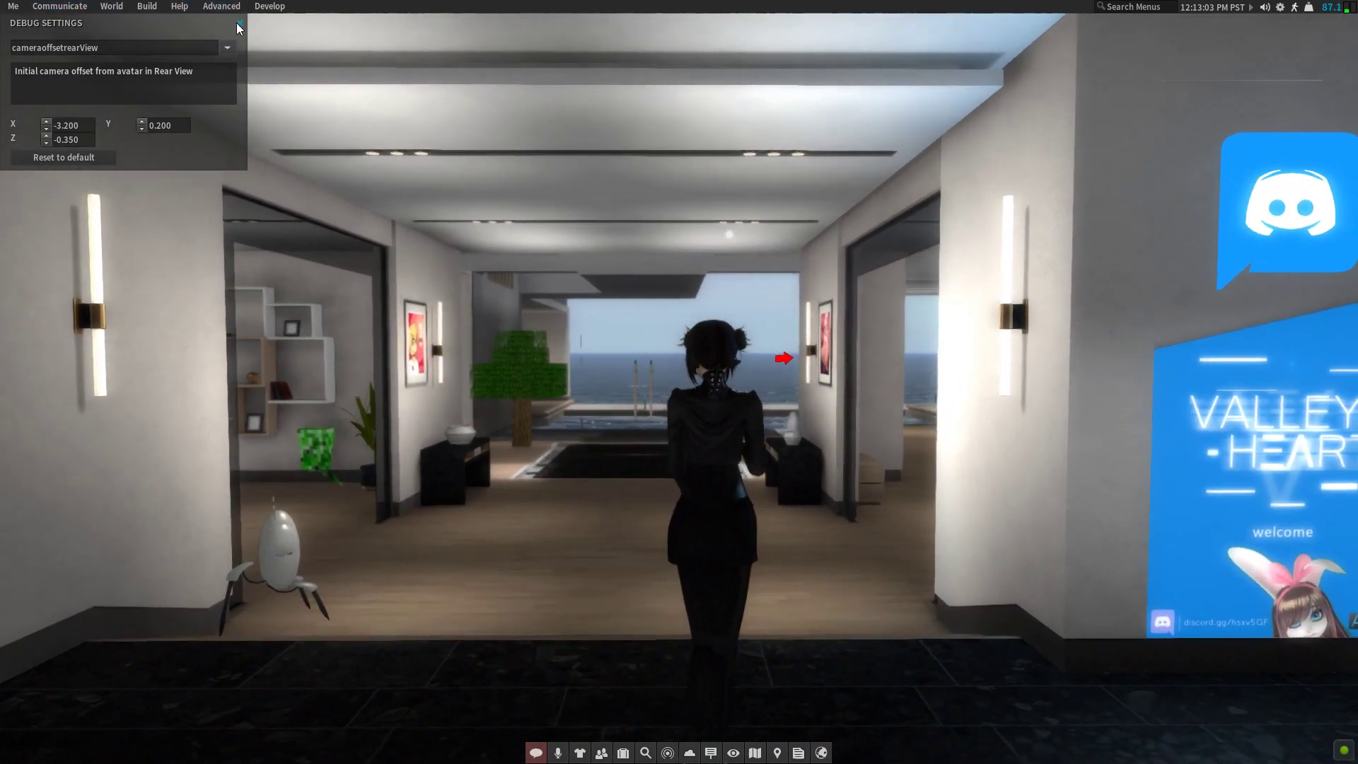
pyautogui.click(240, 22)
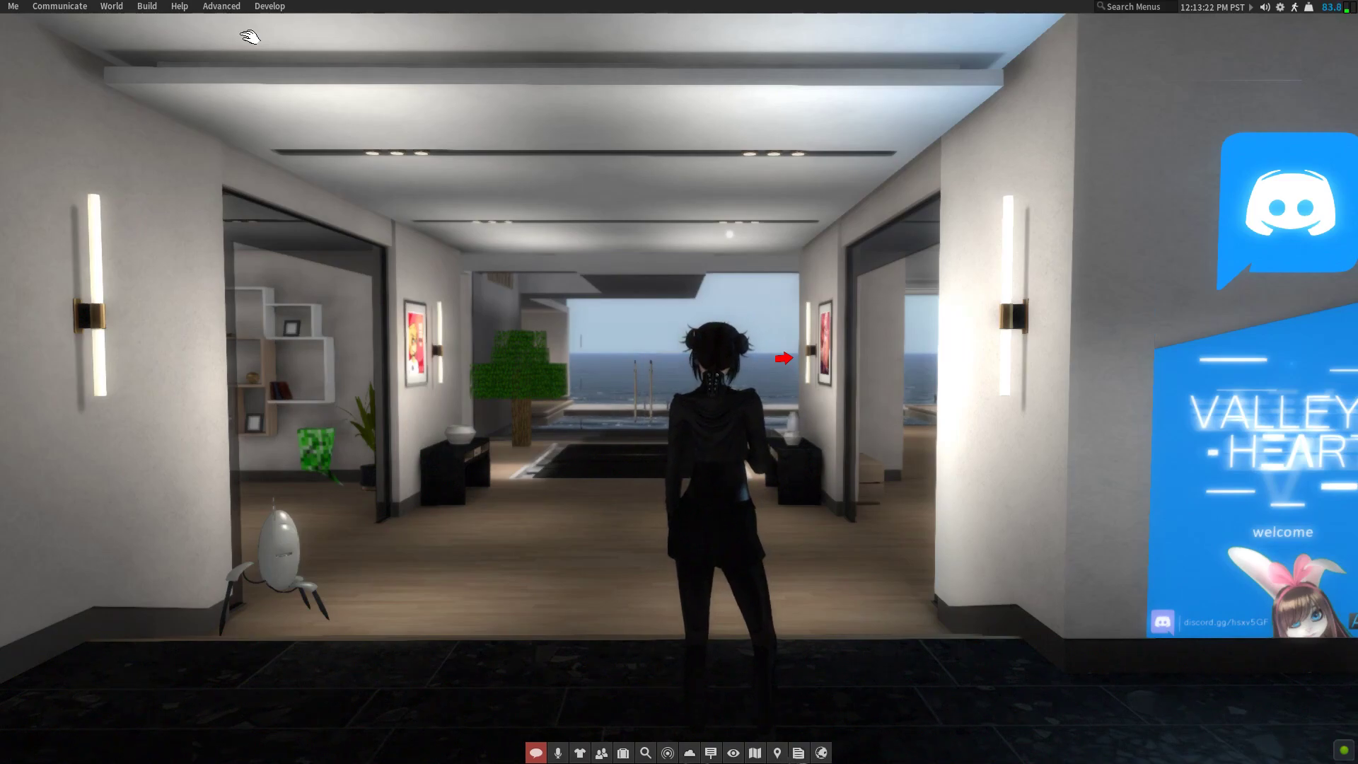
# Check the rear camera by zooming out, resetting it and turning the avatar left and right in the hallway
pyautogui.scroll(-3, 249, 36)
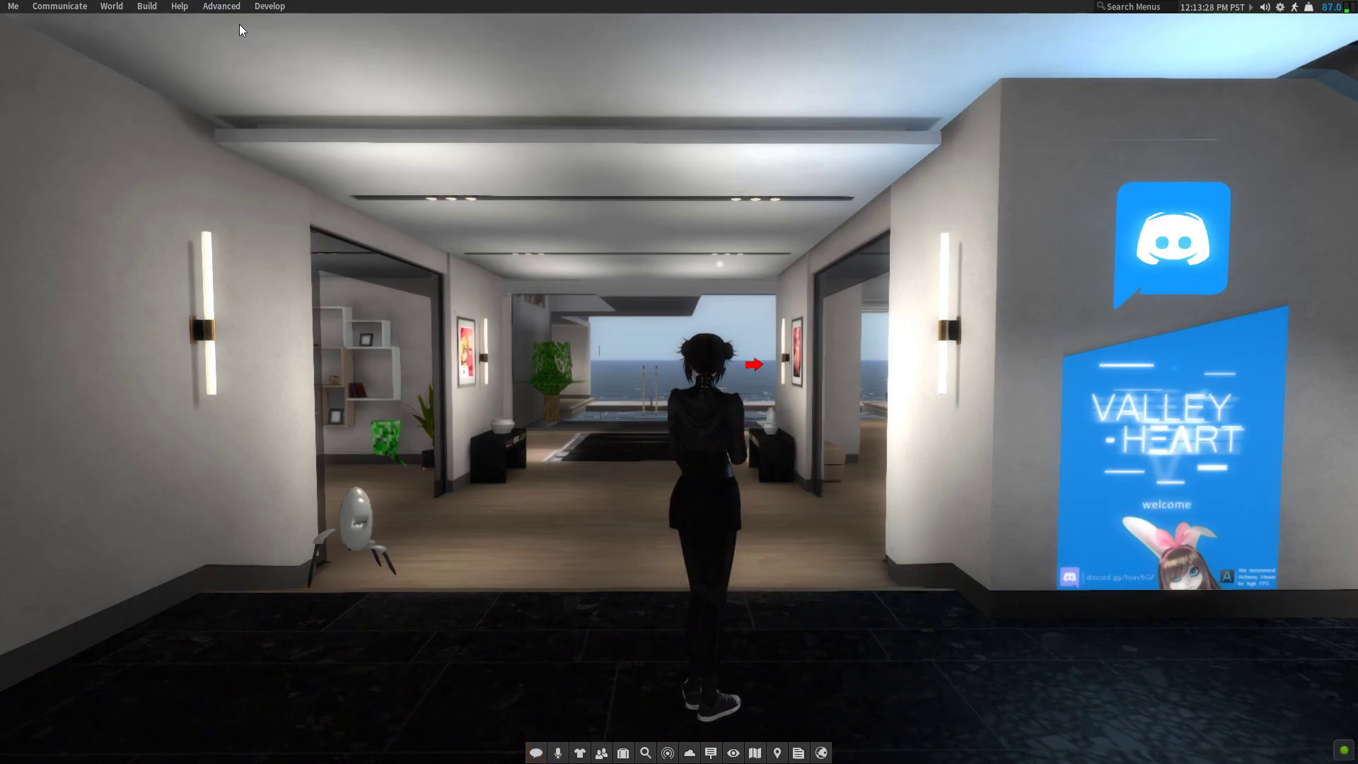
pyautogui.press('alt+KP_0')
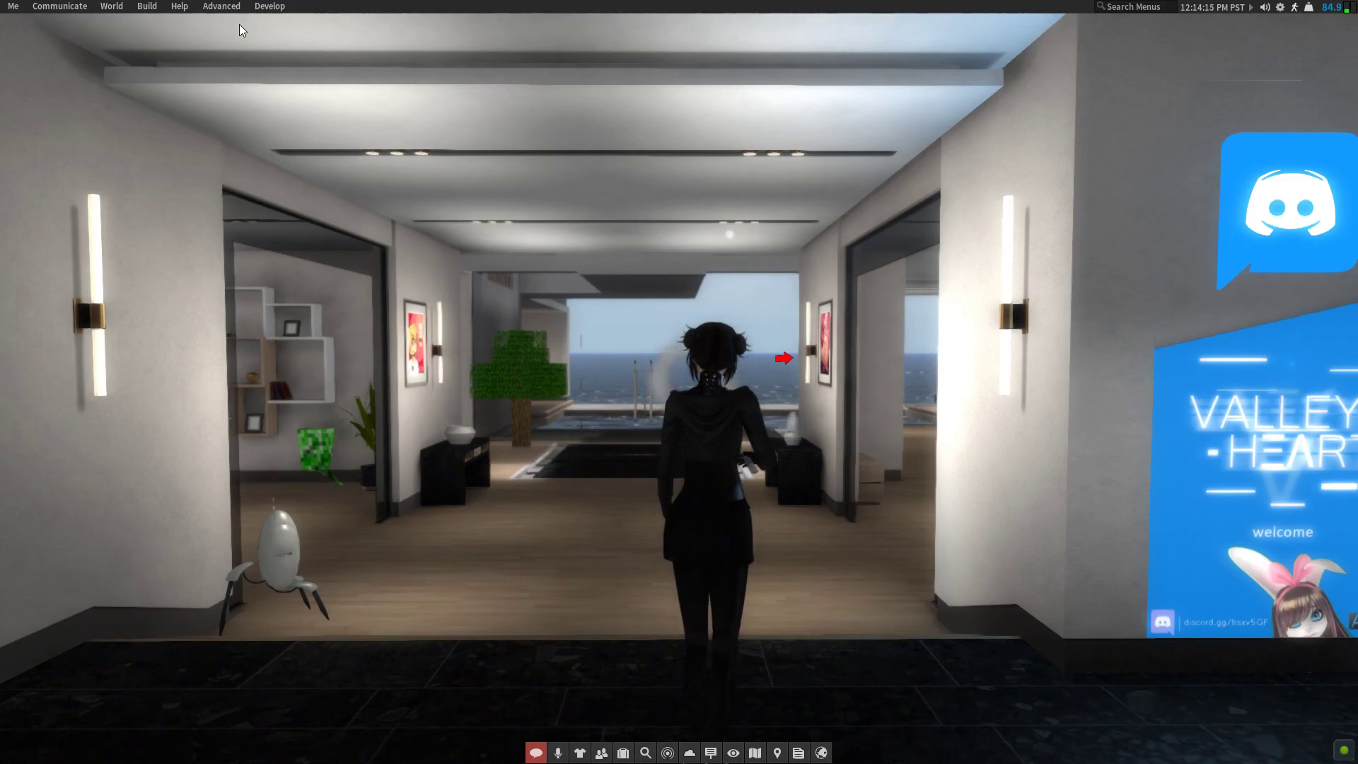
pyautogui.press('Left')
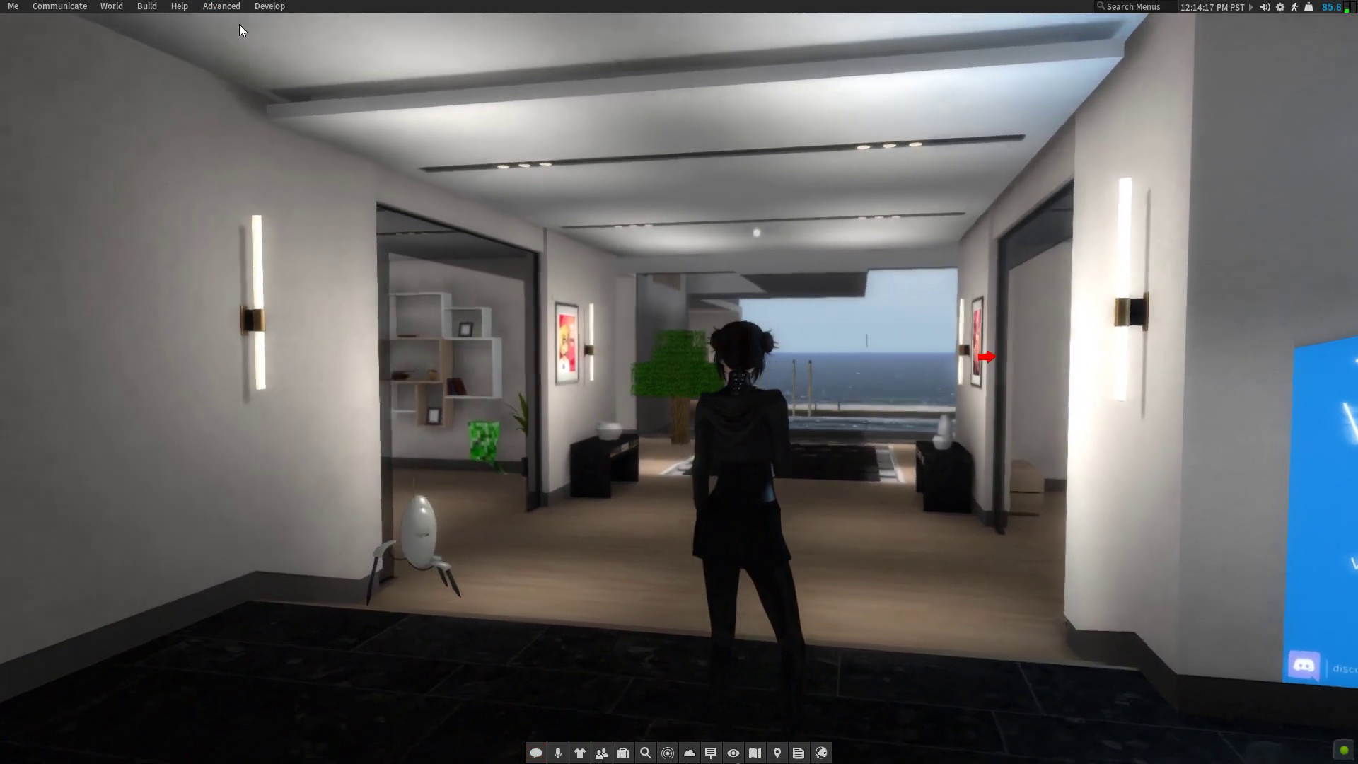
pyautogui.press('Right')
pyautogui.press('Left')
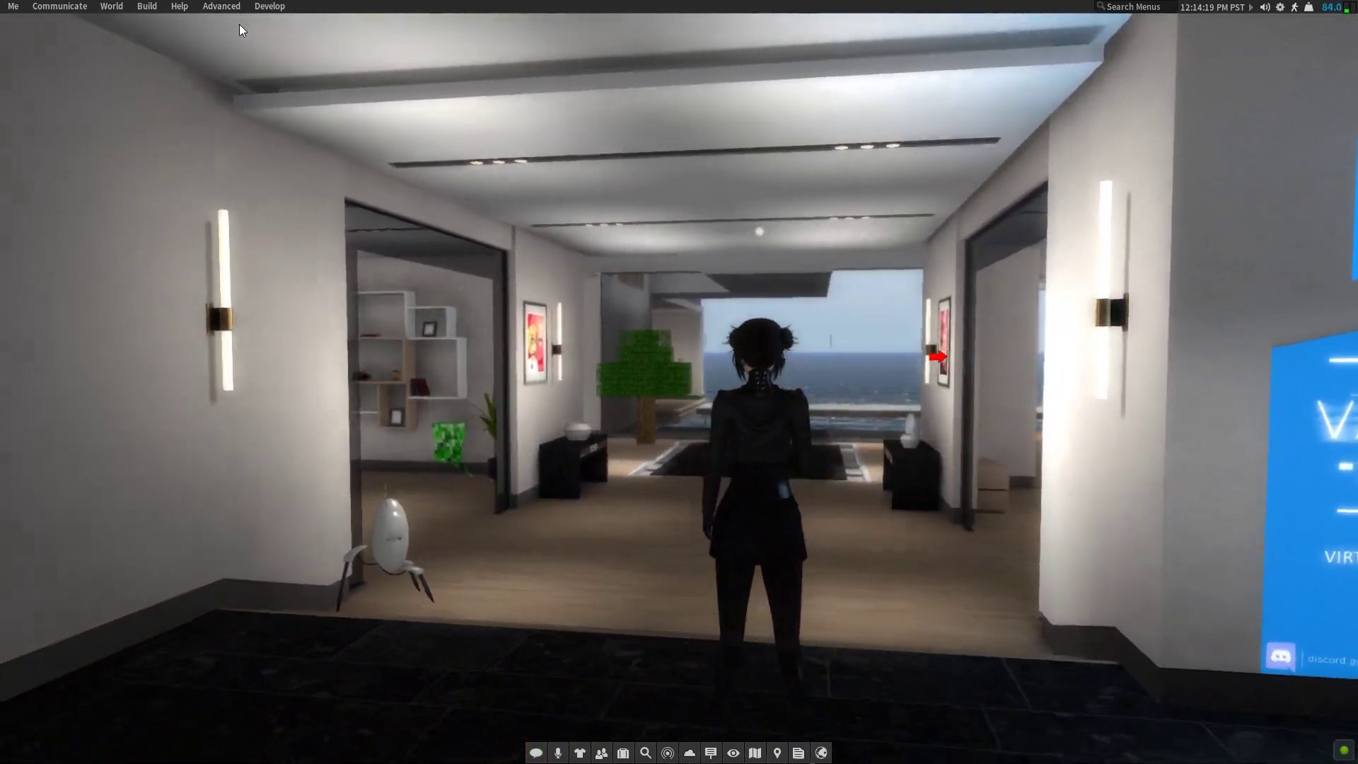
pyautogui.press('Right')
pyautogui.press('Left')
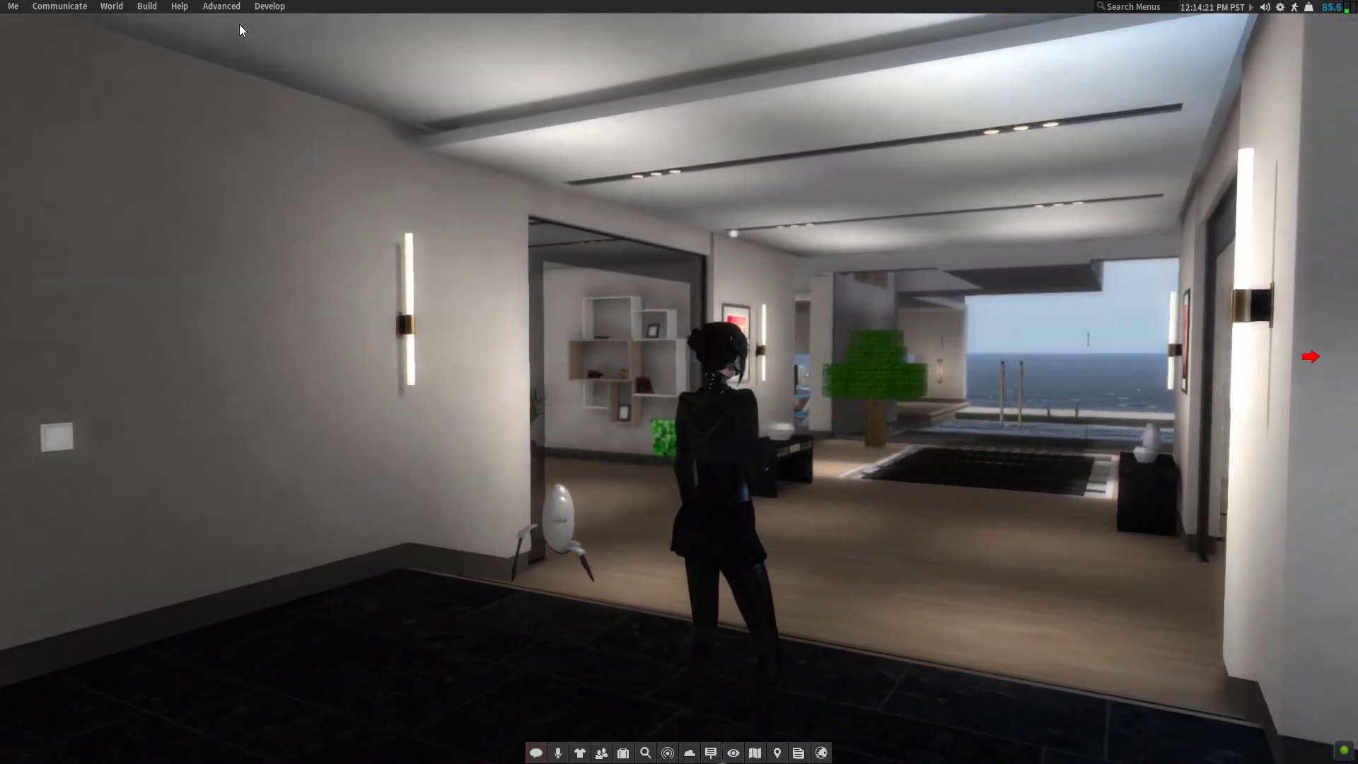
pyautogui.press('Right')
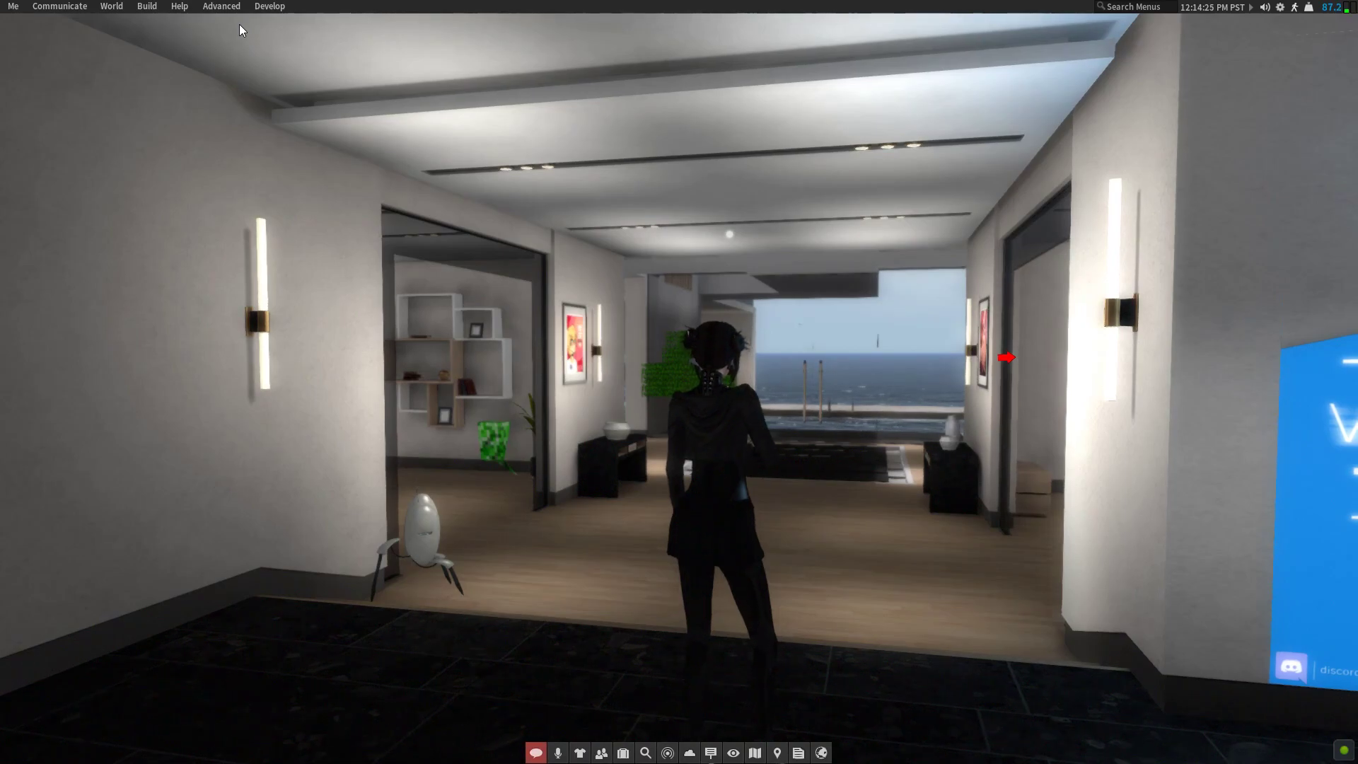
# Review the Move & View preferences for the camera and close them with the settings accepted
pyautogui.press('Up')
pyautogui.hotkey('ctrl', 'p')
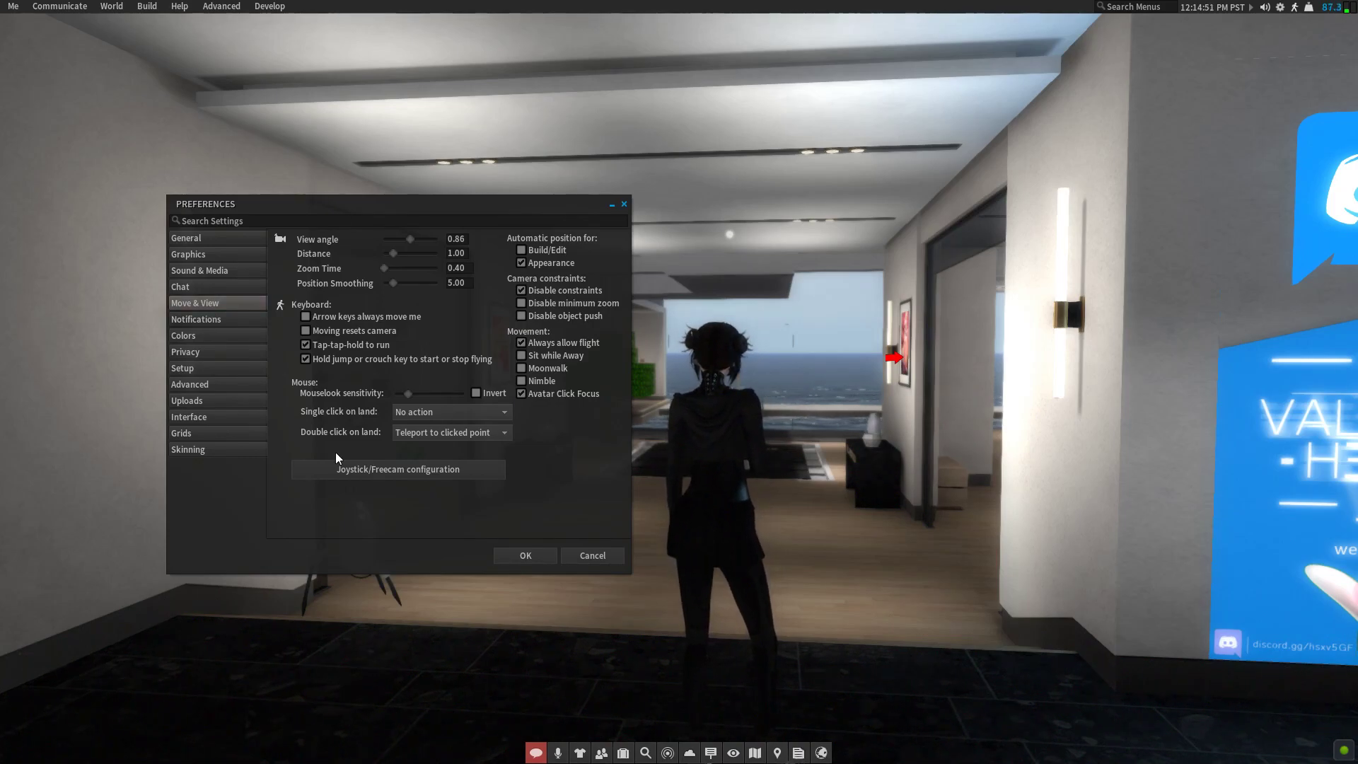
pyautogui.click(525, 556)
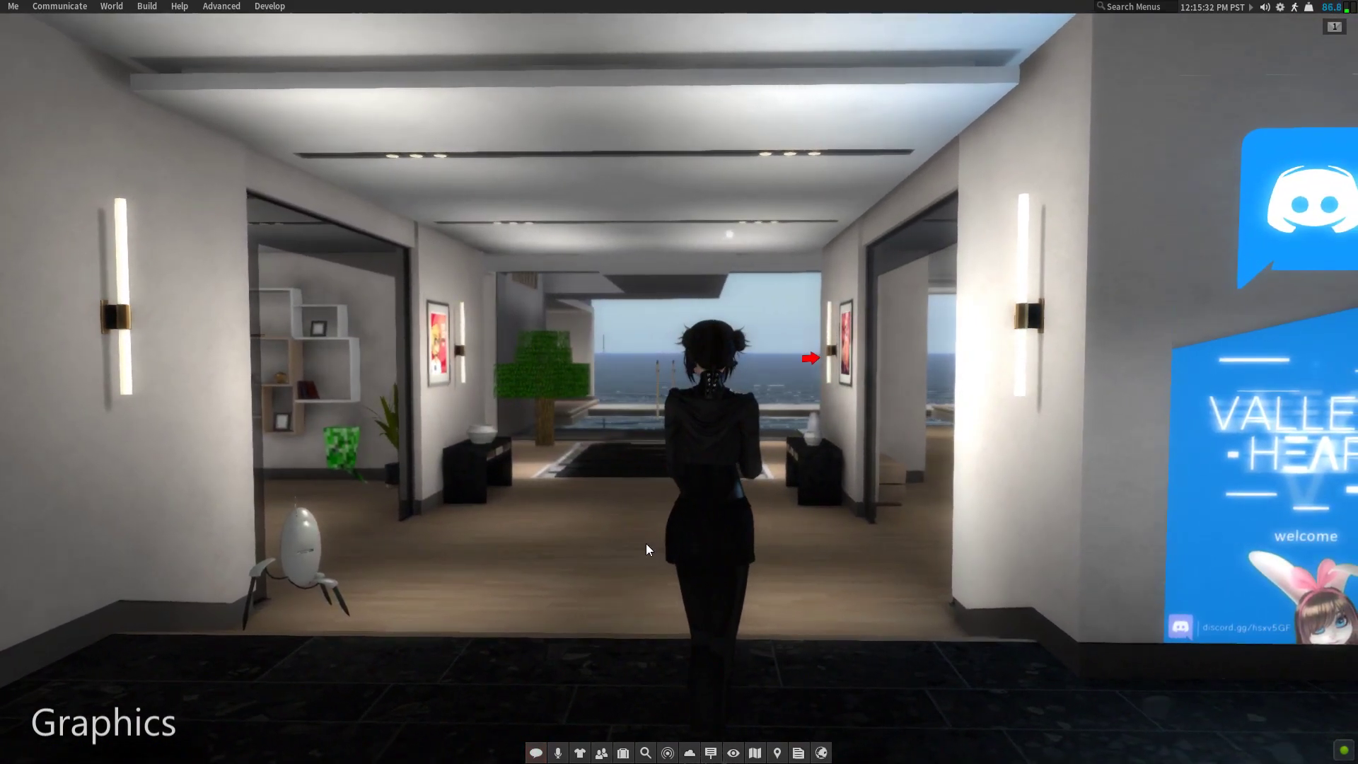
# Switch the house lights off and back on through the Home Control System at the wall panel
pyautogui.keyDown('alt'); pyautogui.click(122, 318); pyautogui.keyUp('alt')
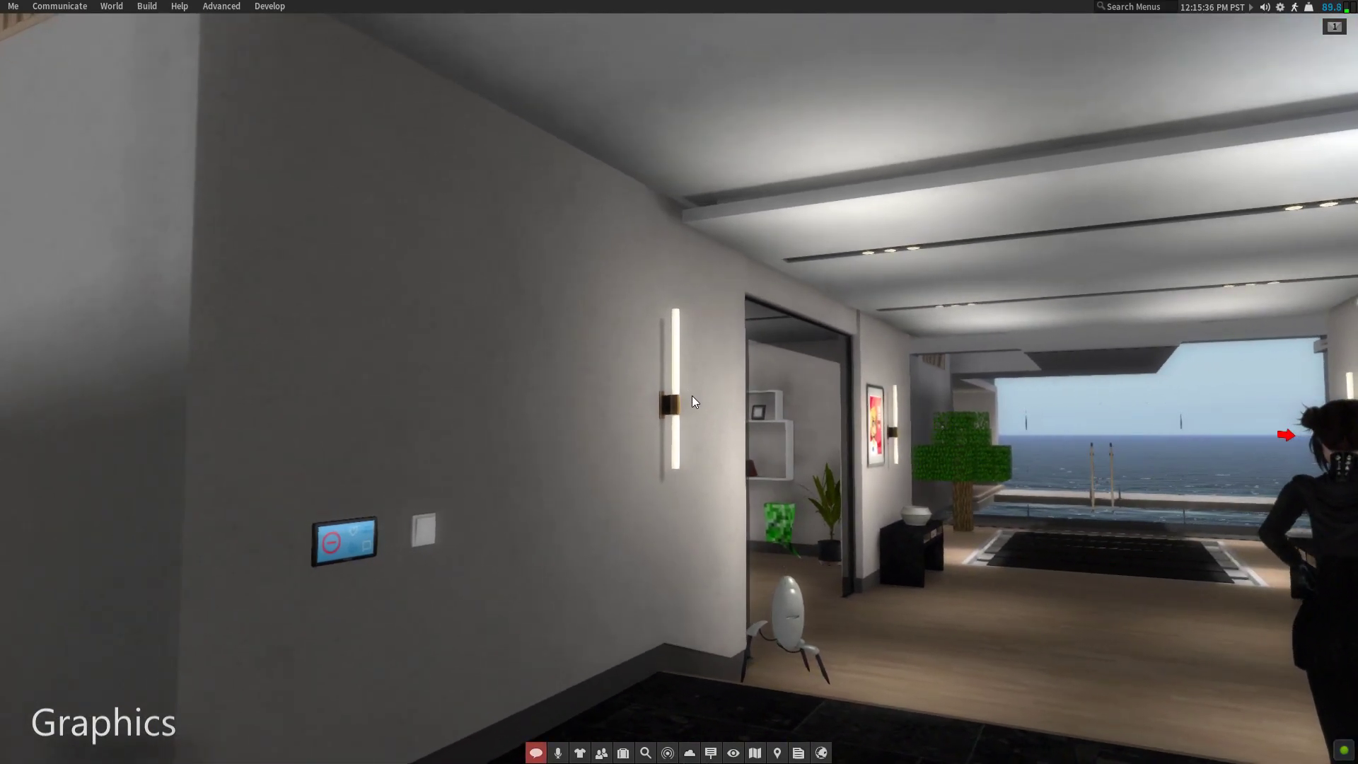
pyautogui.press('Escape')
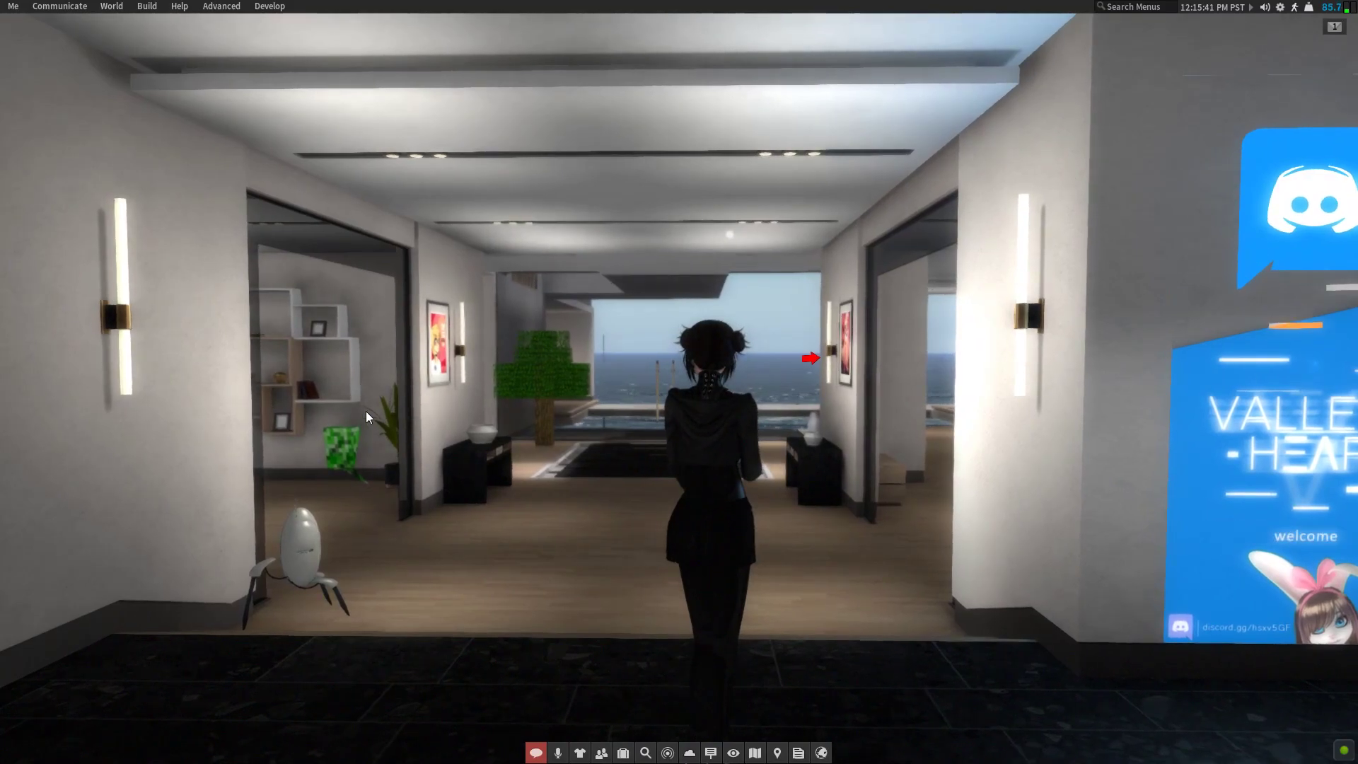
pyautogui.keyDown('alt'); pyautogui.click(205, 418); pyautogui.keyUp('alt')
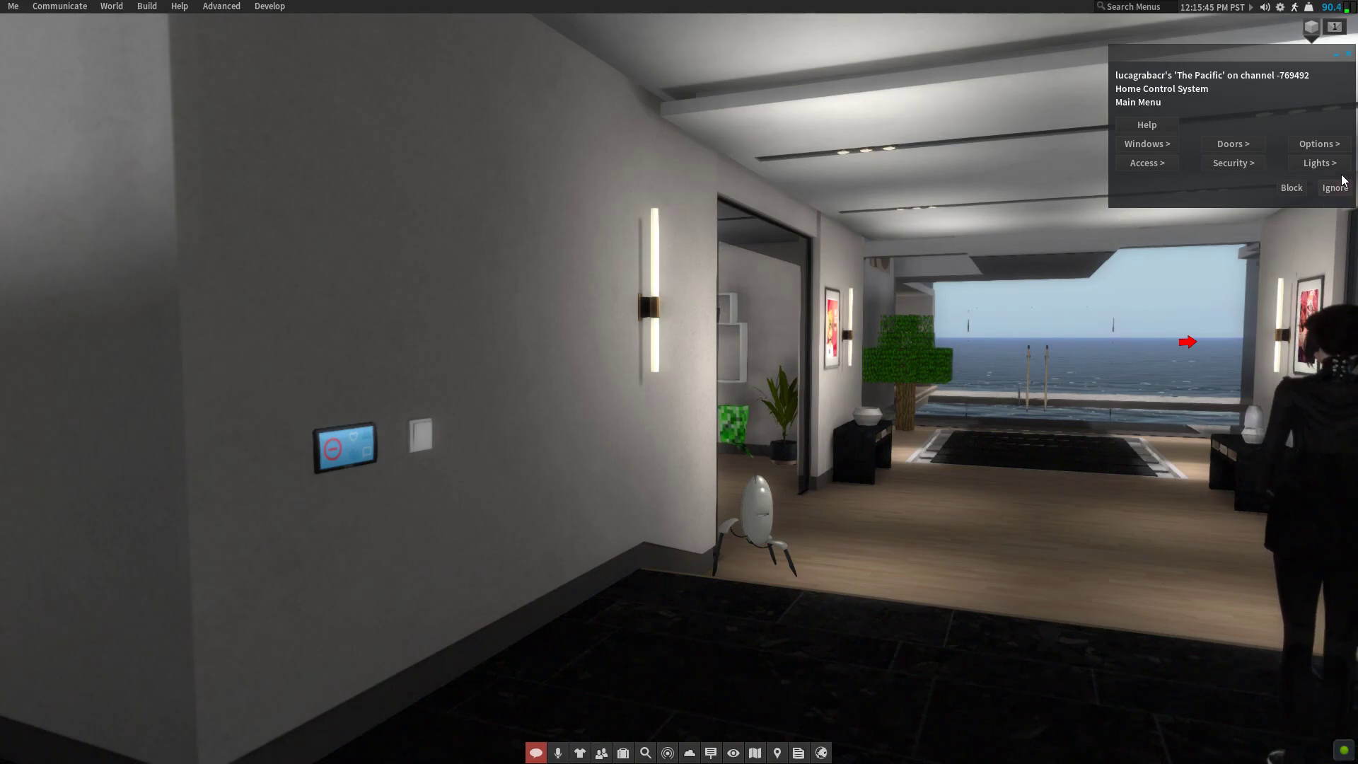
pyautogui.click(1337, 169)
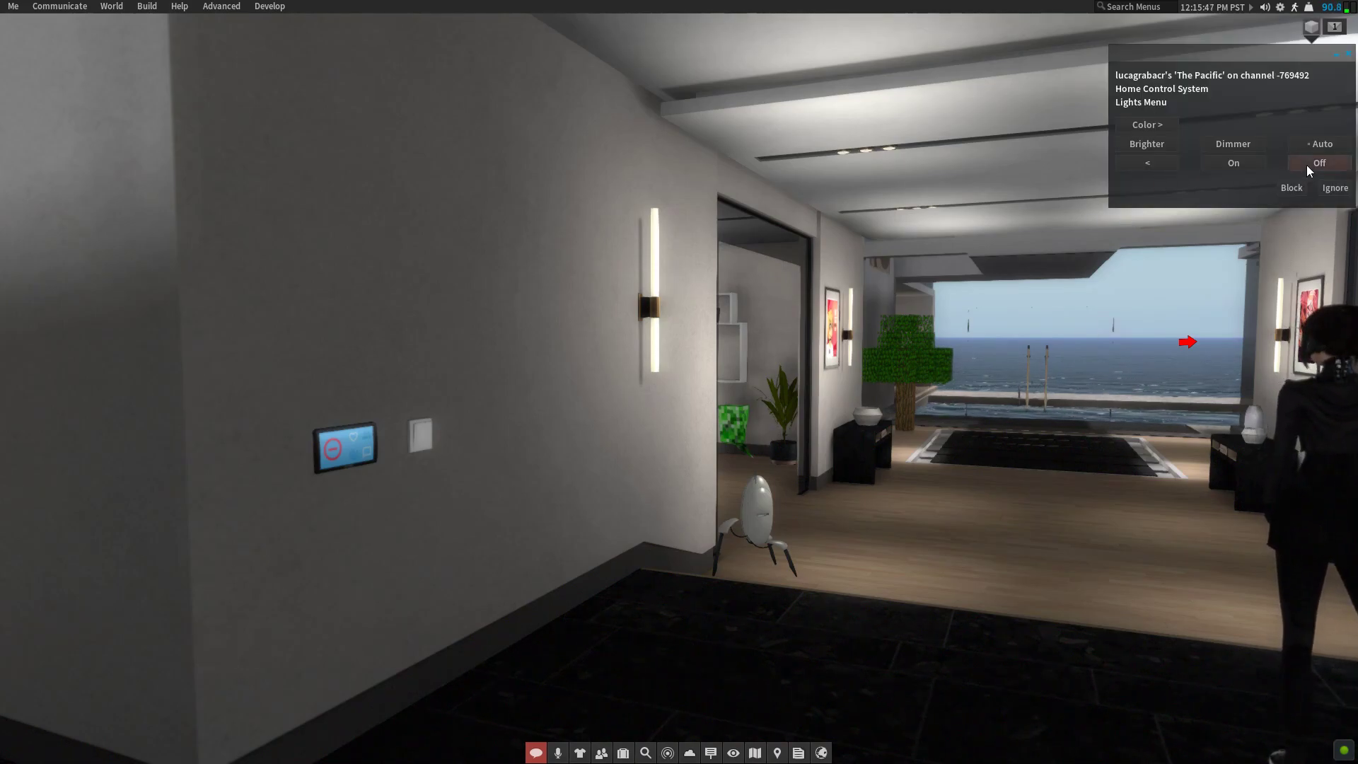
pyautogui.click(1306, 164)
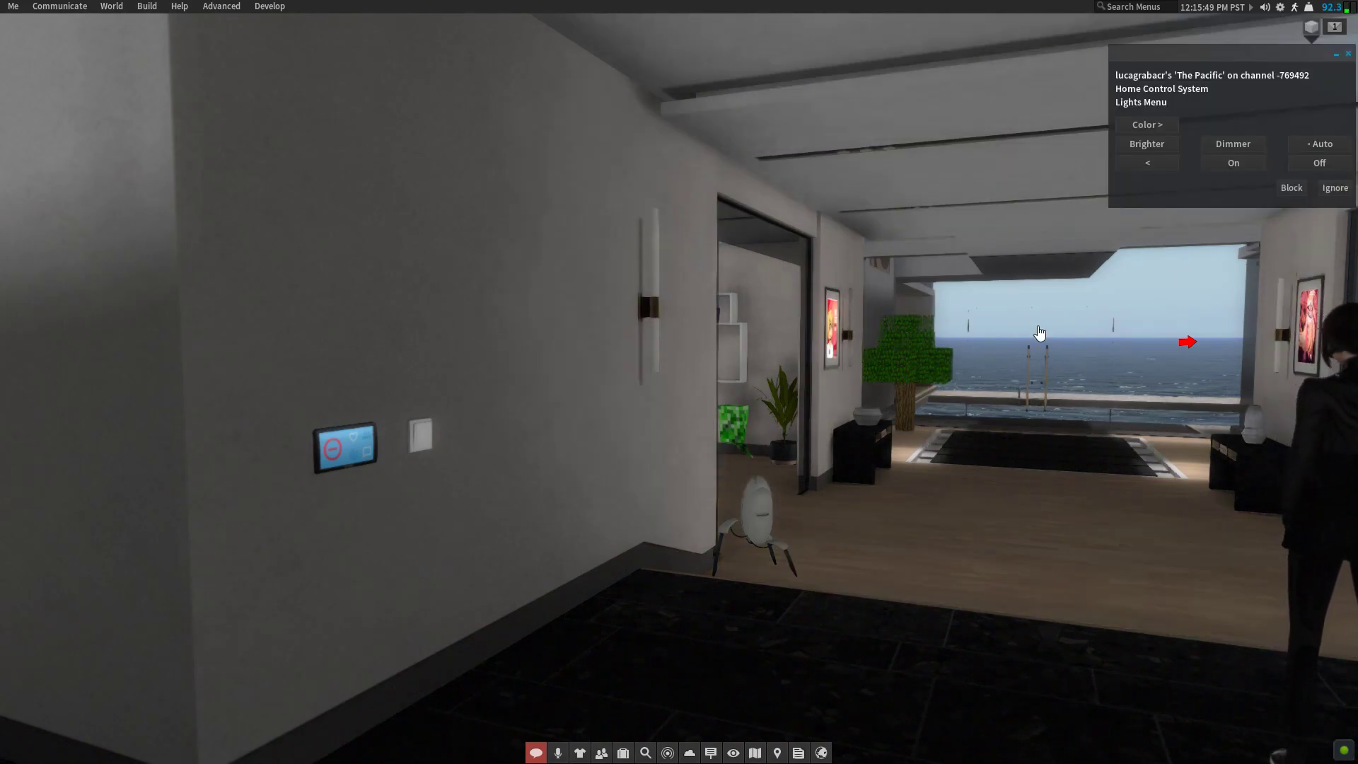
pyautogui.click(1240, 164)
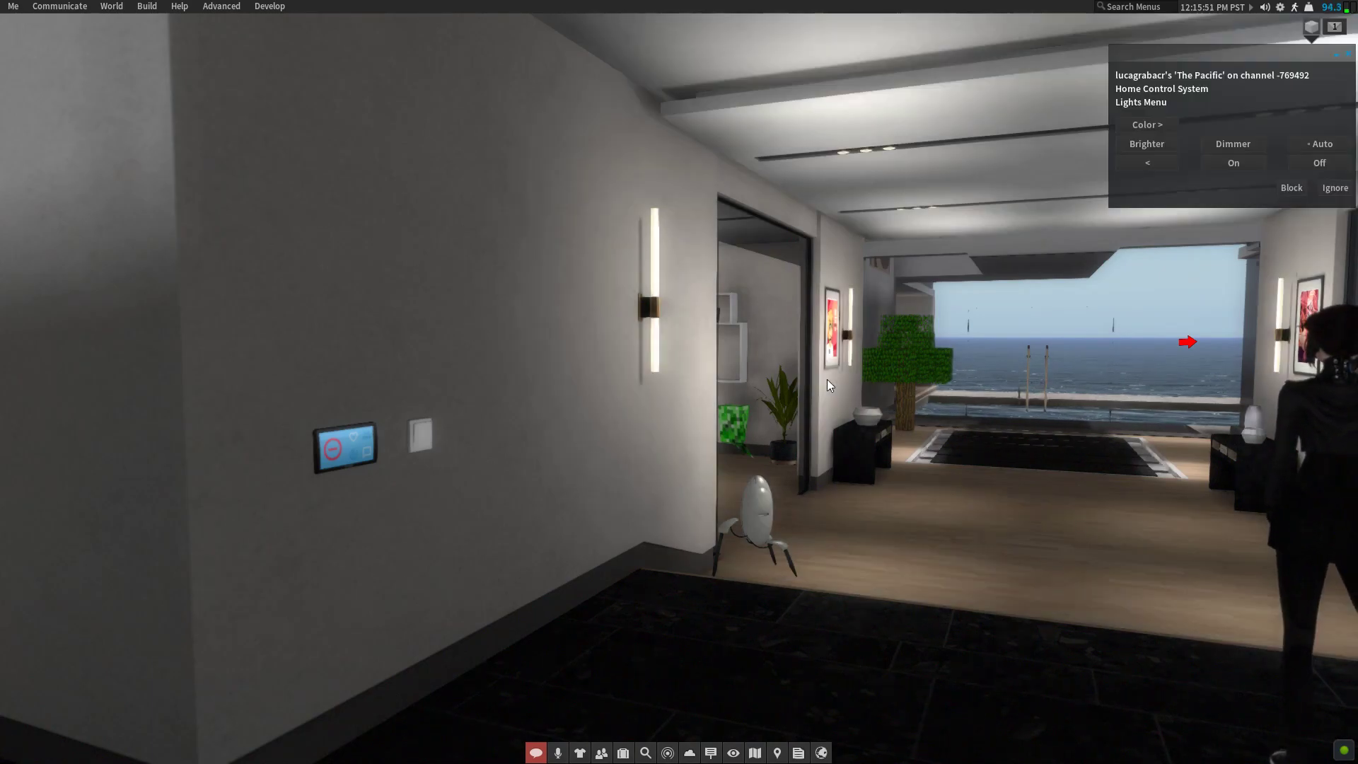
# Turn the camera toward the staircase and set the environment's fixed sky to A-6PM
pyautogui.press('Escape')
pyautogui.keyDown('alt'); pyautogui.click(691, 382); pyautogui.keyUp('alt')
pyautogui.moveTo(691, 382); pyautogui.dragTo(686, 761)
pyautogui.click(687, 754)
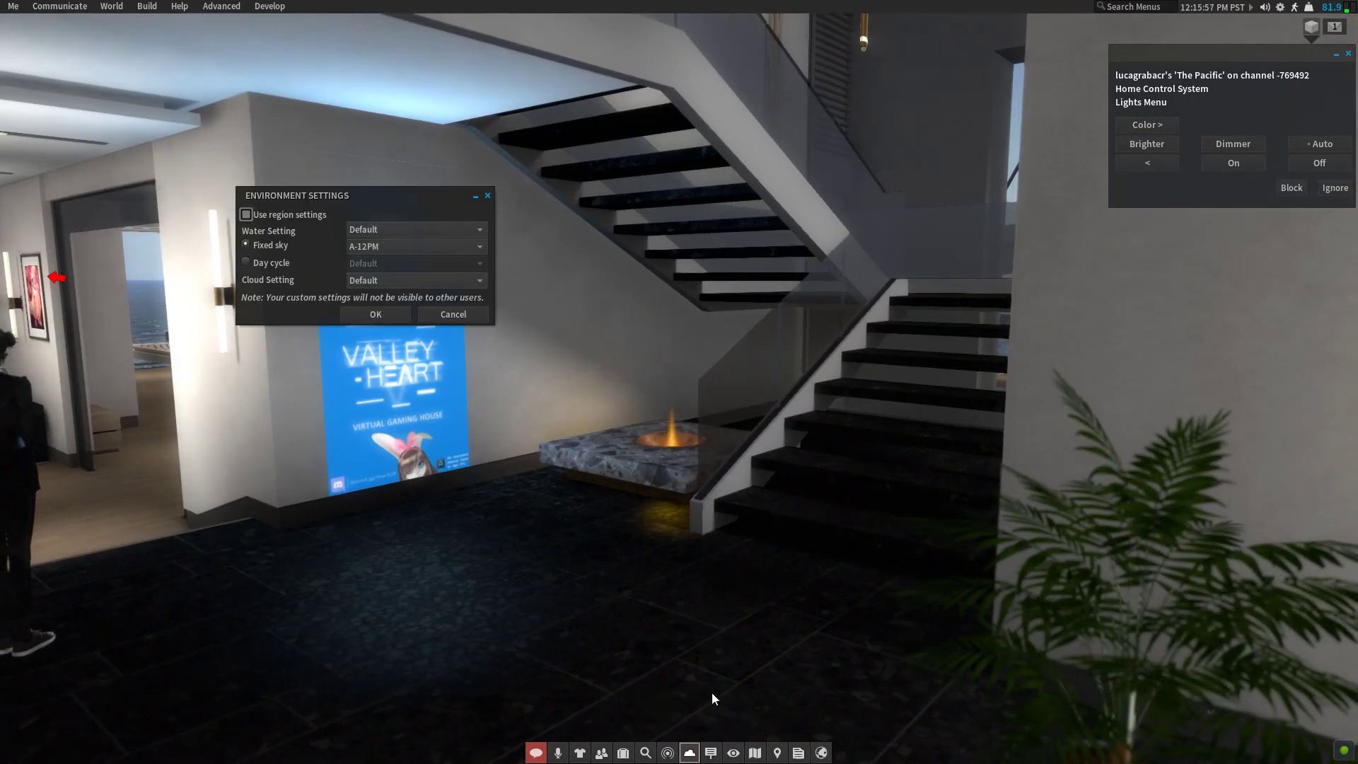
pyautogui.click(366, 249)
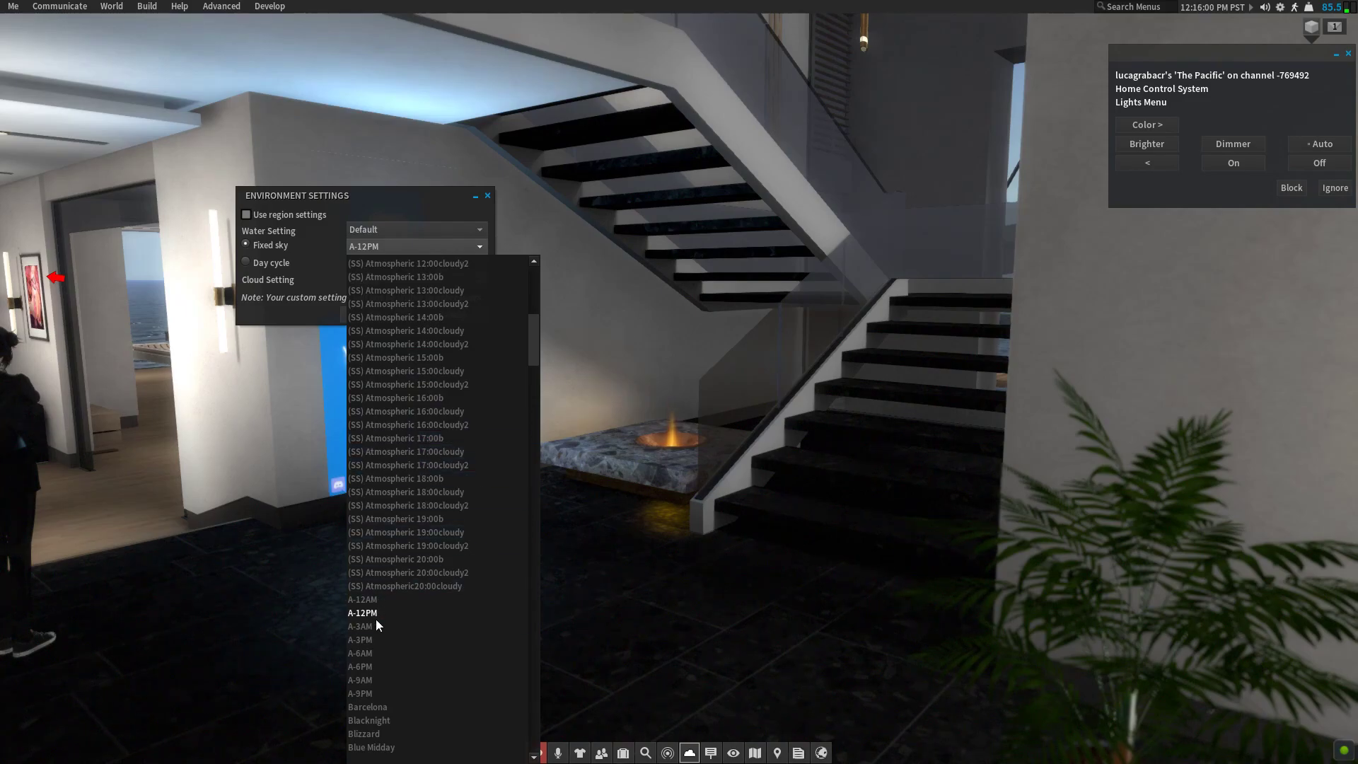
pyautogui.click(375, 665)
# Examine the staircase's shadow on the wall behind the fire pit up close and reset the camera
pyautogui.keyDown('alt'); pyautogui.click(579, 413); pyautogui.keyUp('alt')
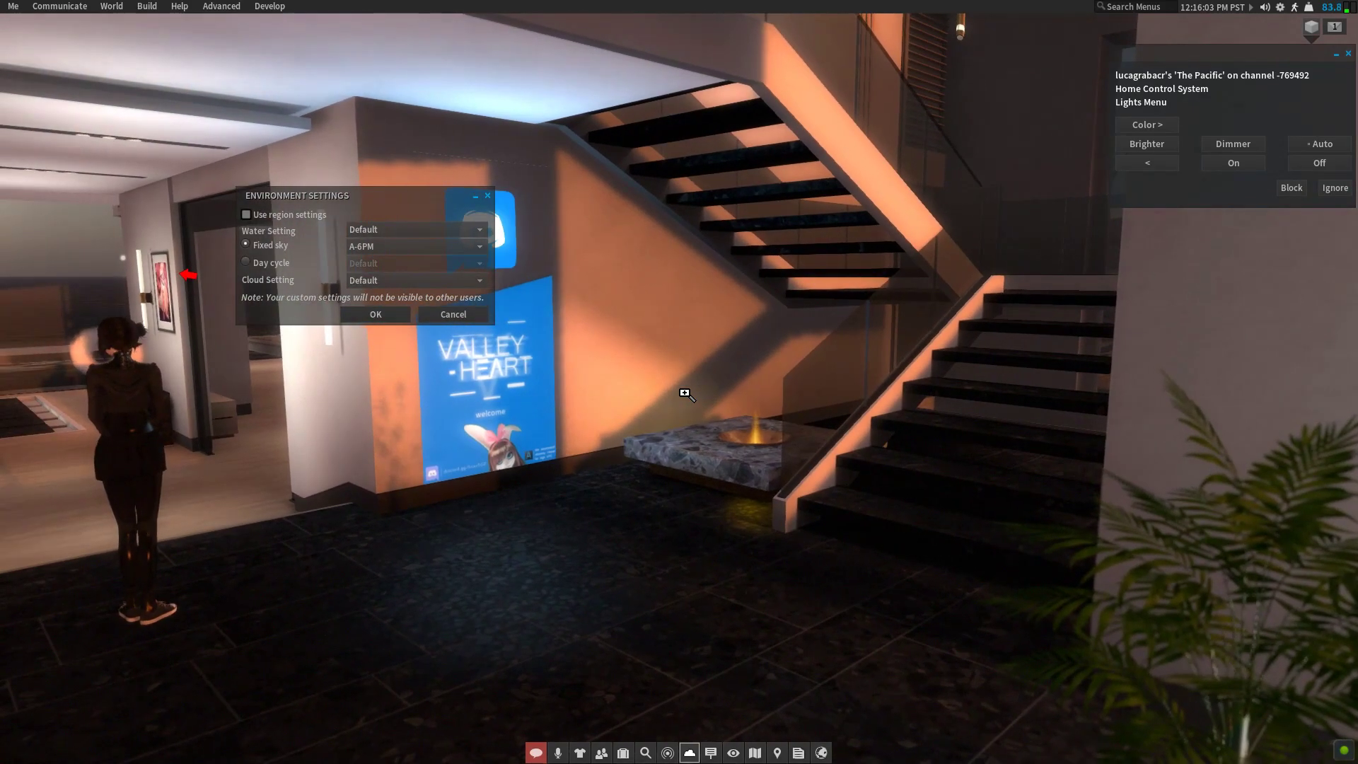
pyautogui.scroll(5, 687, 390)
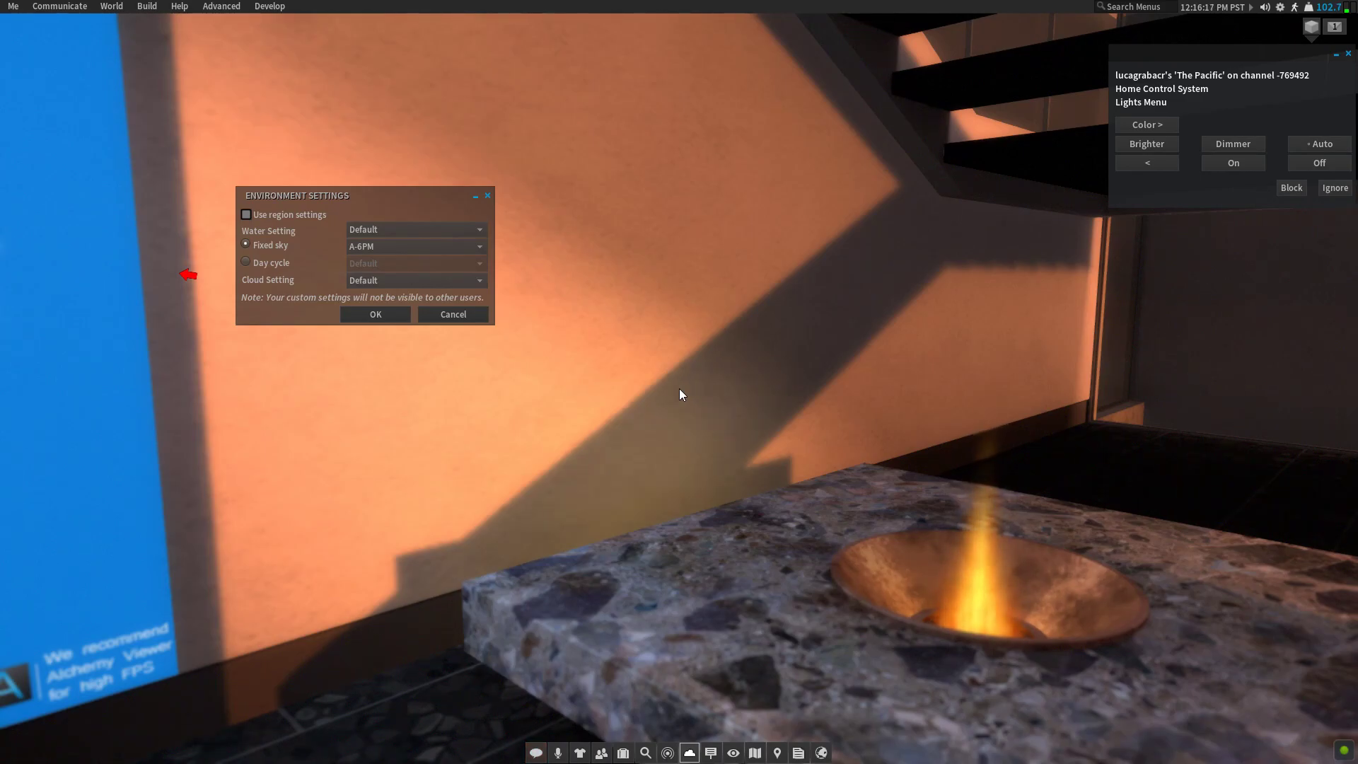
pyautogui.press('Escape')
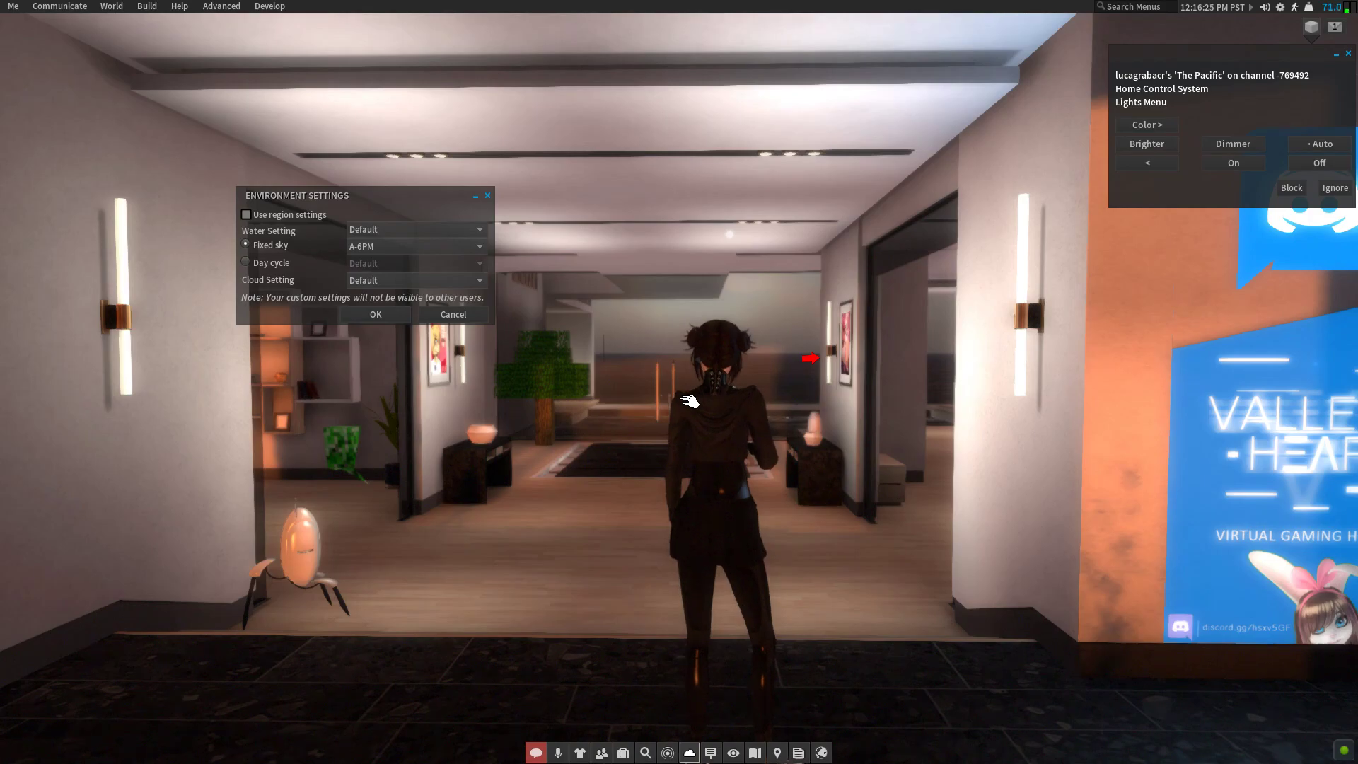
# Open the lighting options of the Graphics preferences and arrange the preferences and environment settings windows so they do not overlap
pyautogui.hotkey('ctrl', 'p')
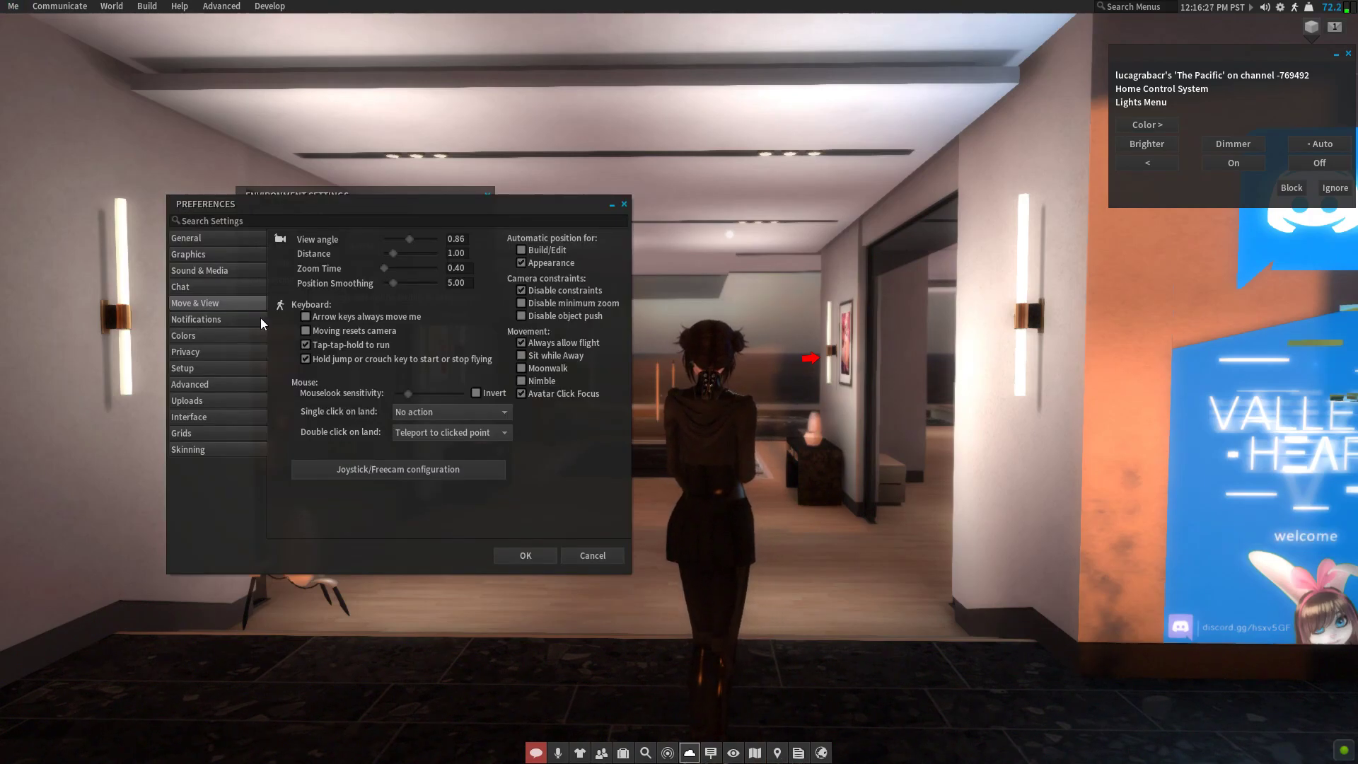
pyautogui.moveTo(211, 207); pyautogui.dragTo(264, 346)
pyautogui.moveTo(320, 197); pyautogui.dragTo(995, 594)
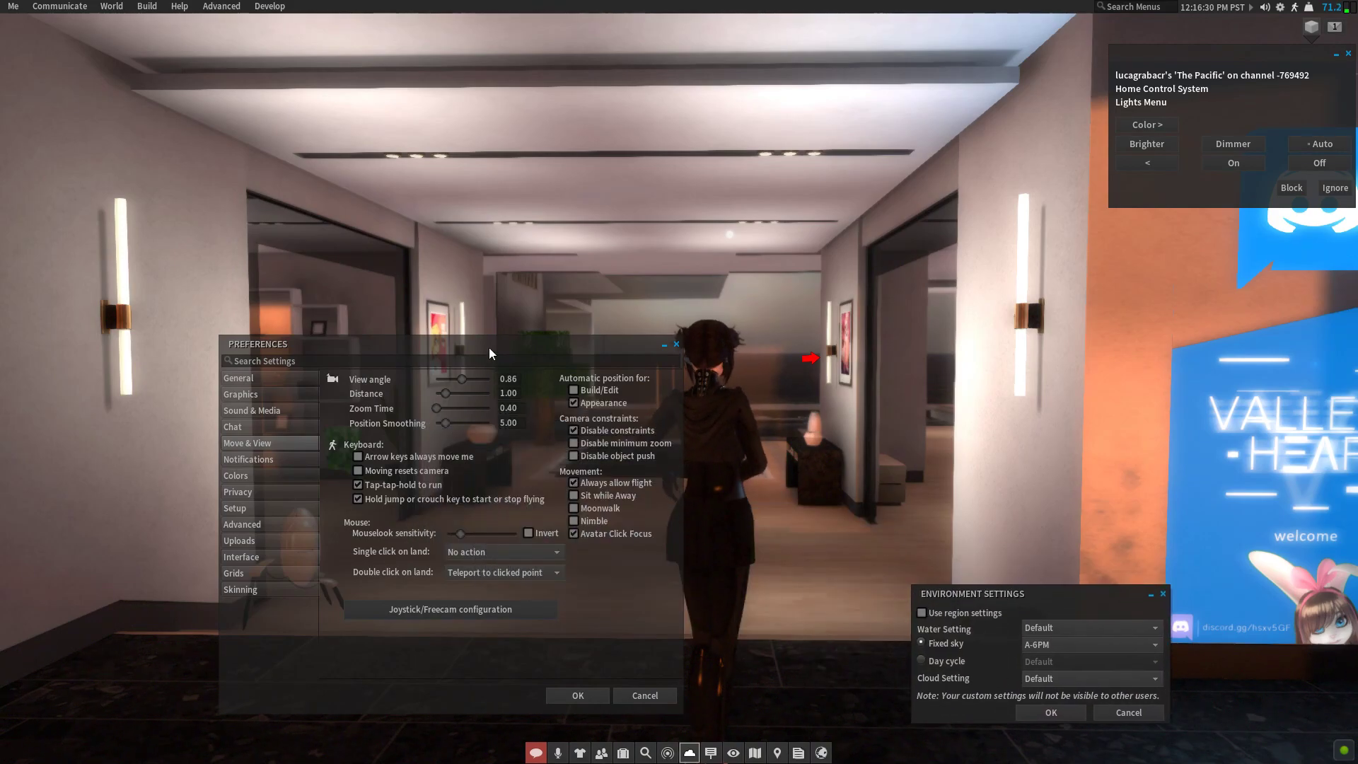
pyautogui.moveTo(475, 347); pyautogui.dragTo(396, 188)
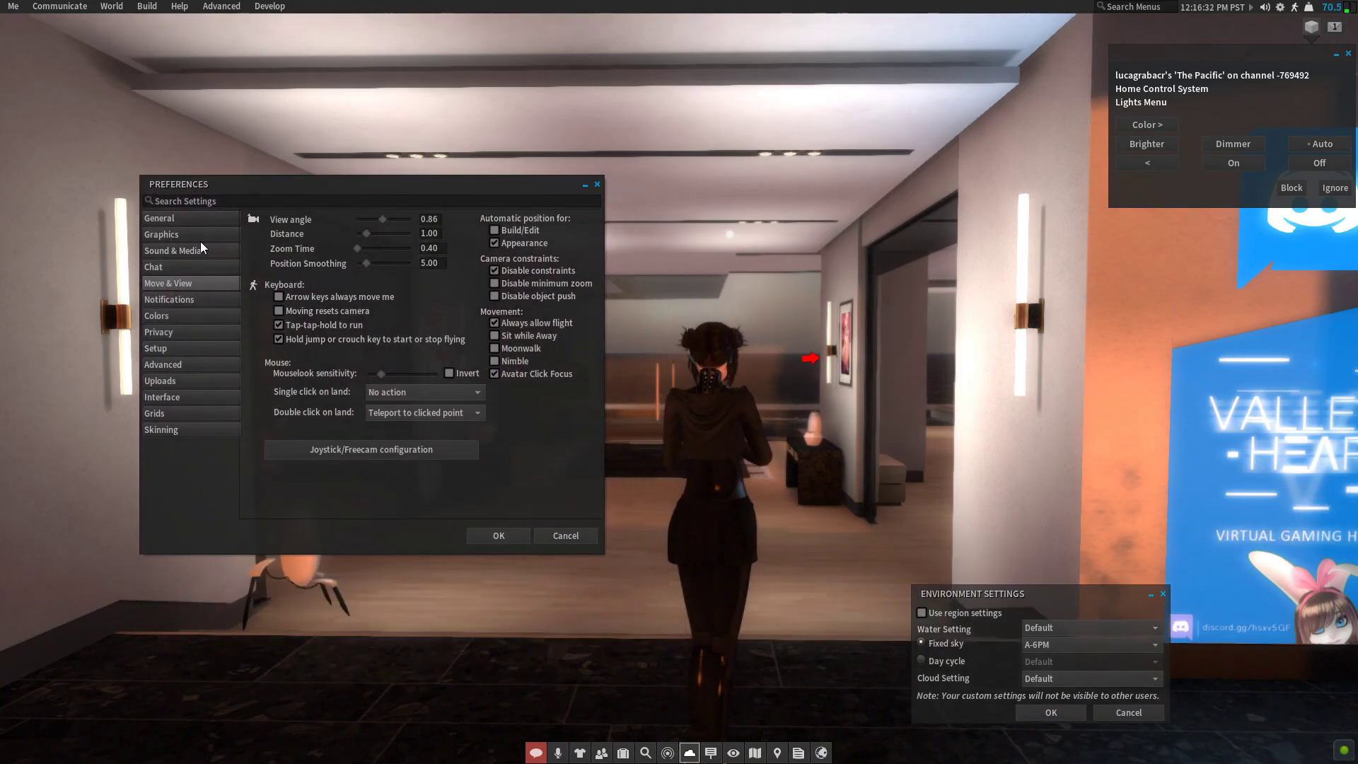
pyautogui.click(168, 235)
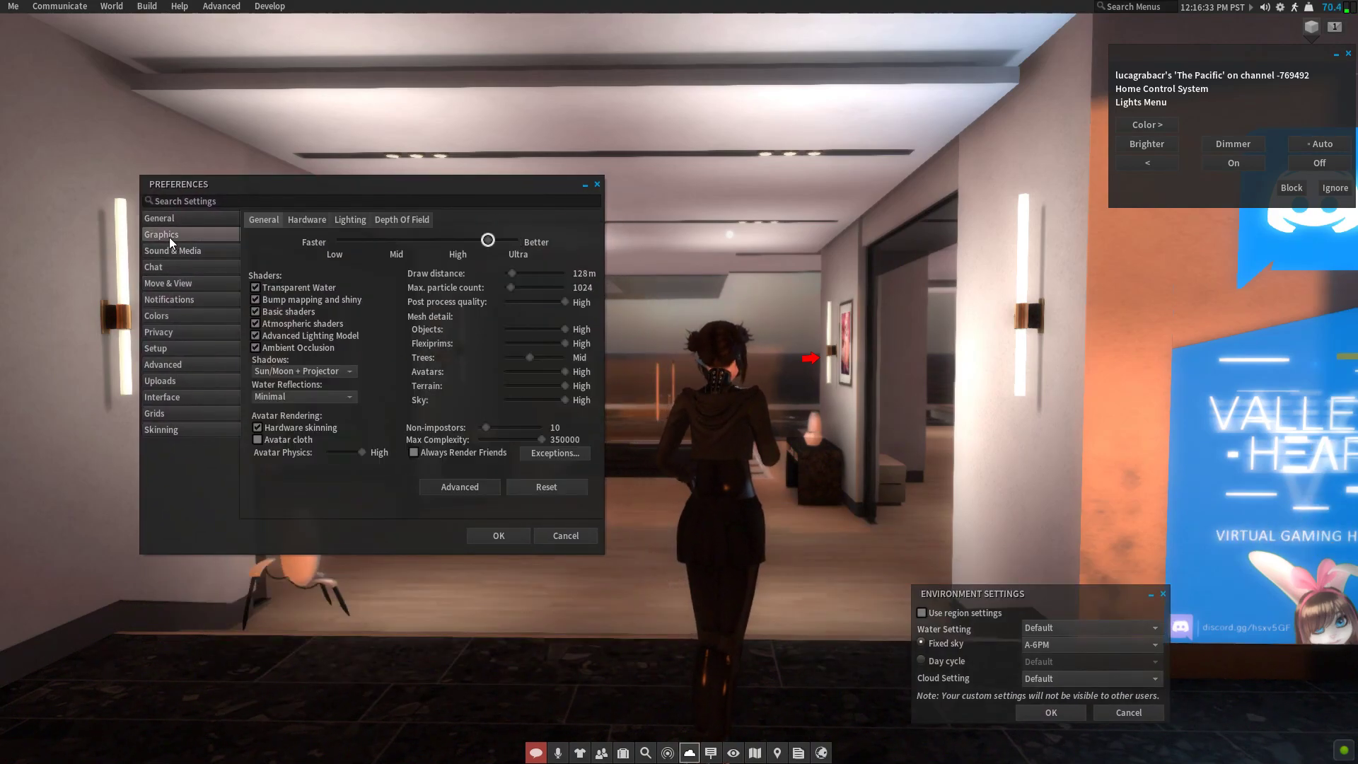
pyautogui.click(342, 223)
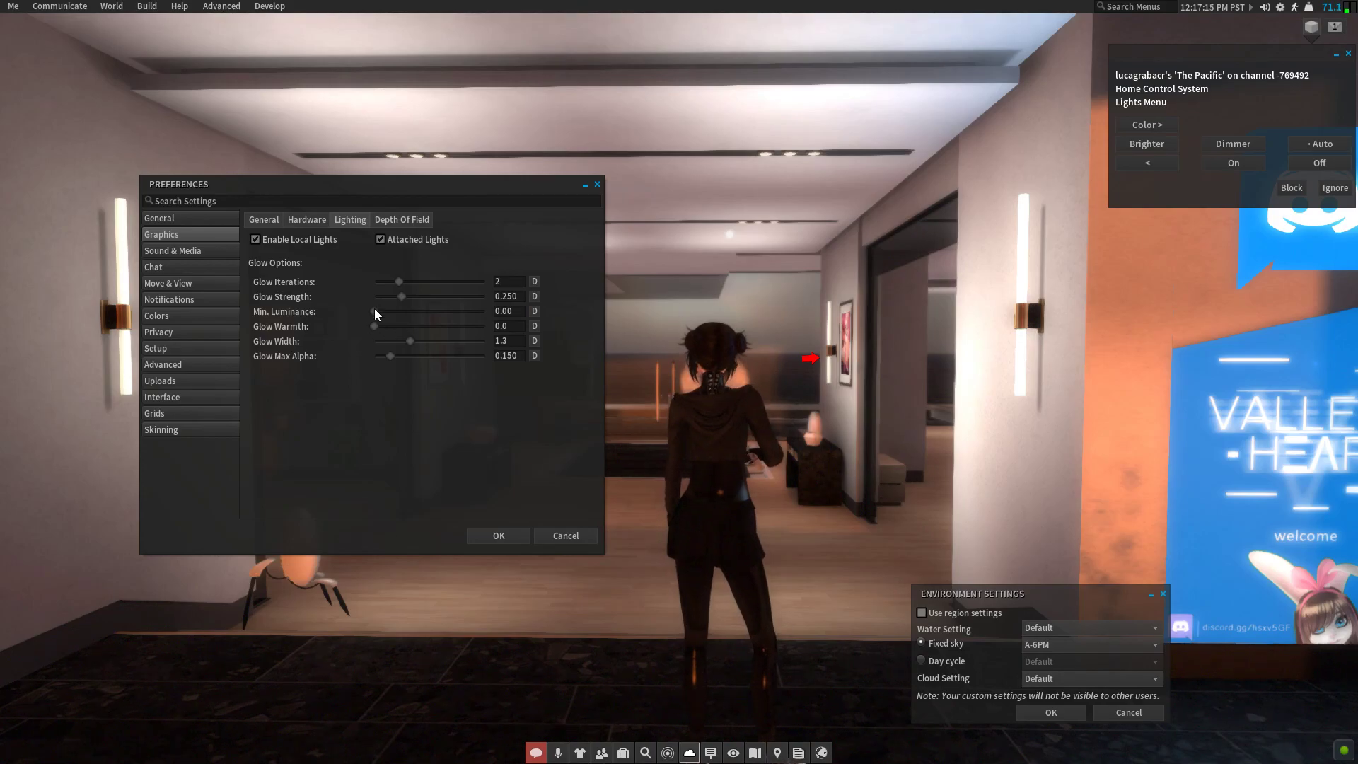
# Try a minimum glow luminance of 3860.3 while viewing the wall lights and sign, and return it to 0.00
pyautogui.moveTo(374, 312); pyautogui.dragTo(416, 312)
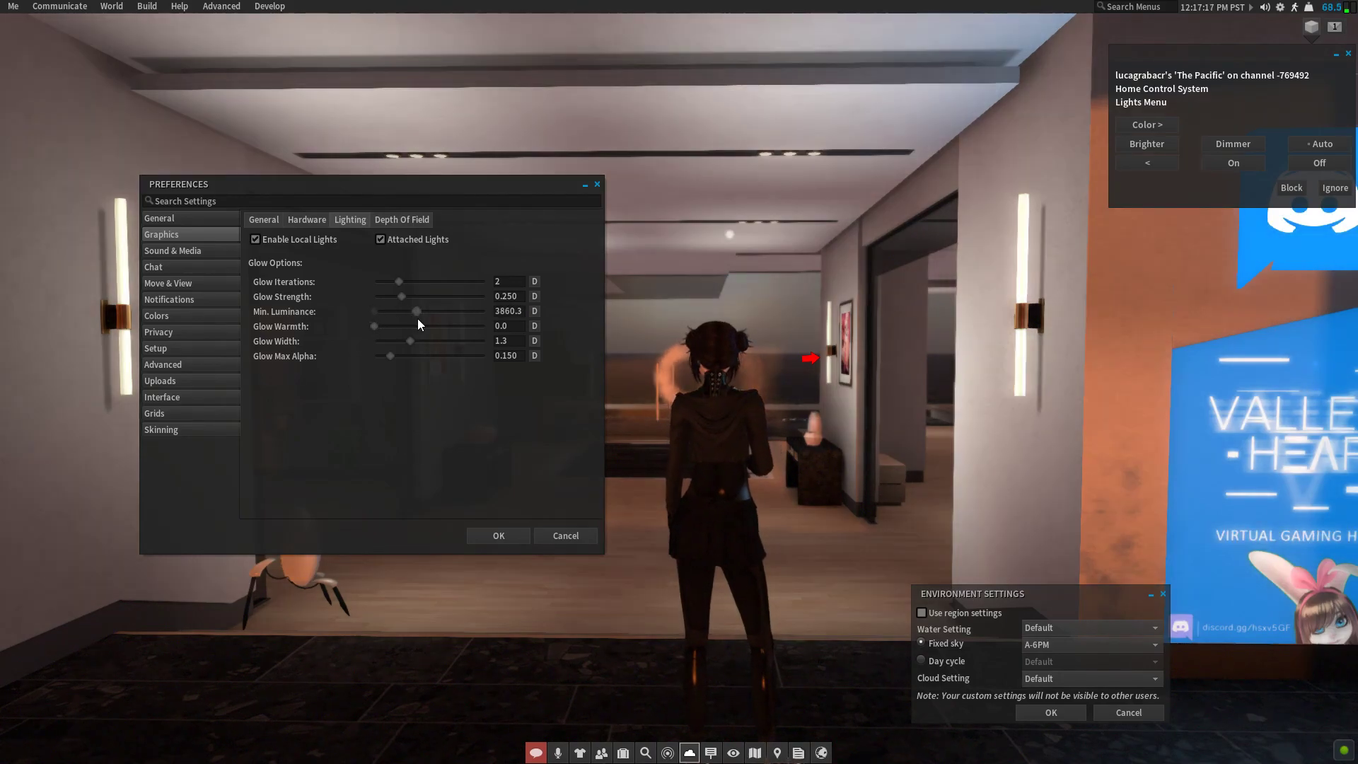
pyautogui.press('Right')
pyautogui.press('Up')
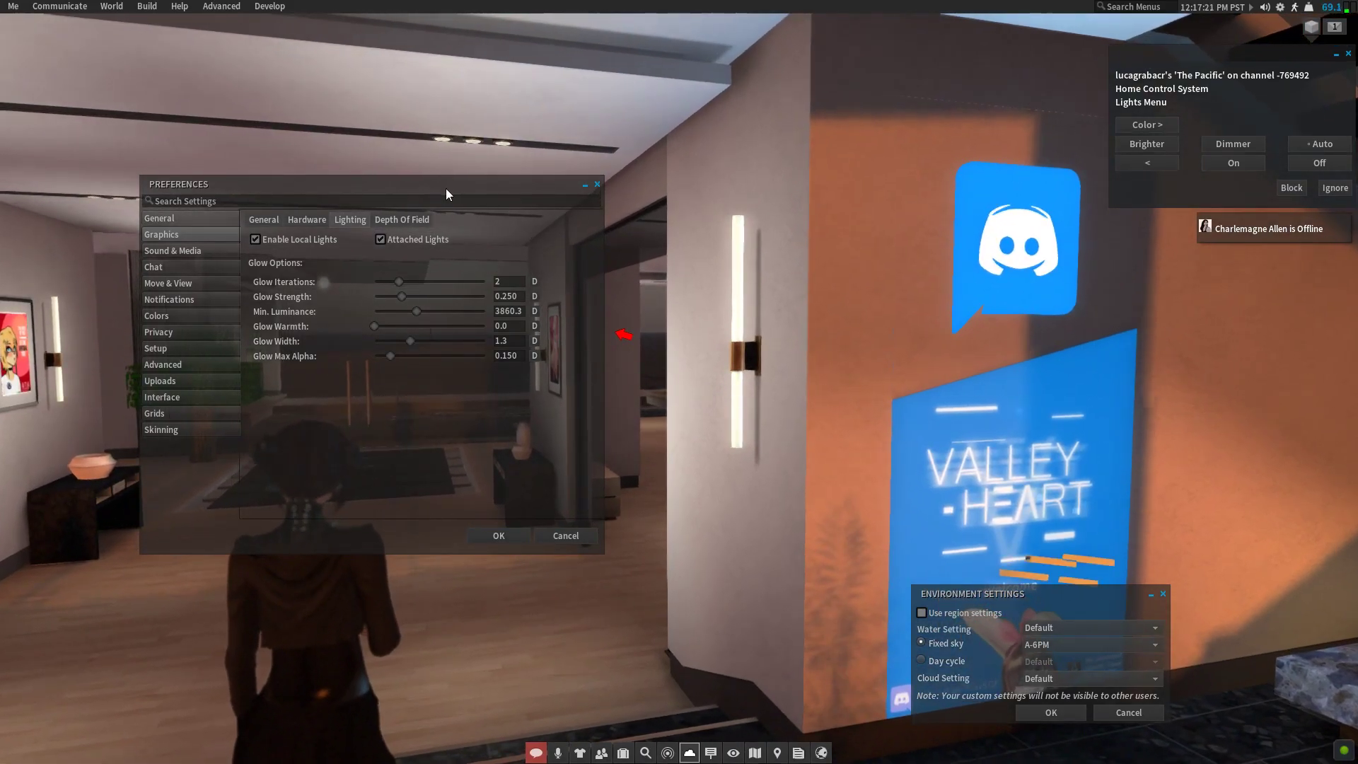
pyautogui.moveTo(446, 188); pyautogui.dragTo(361, 109)
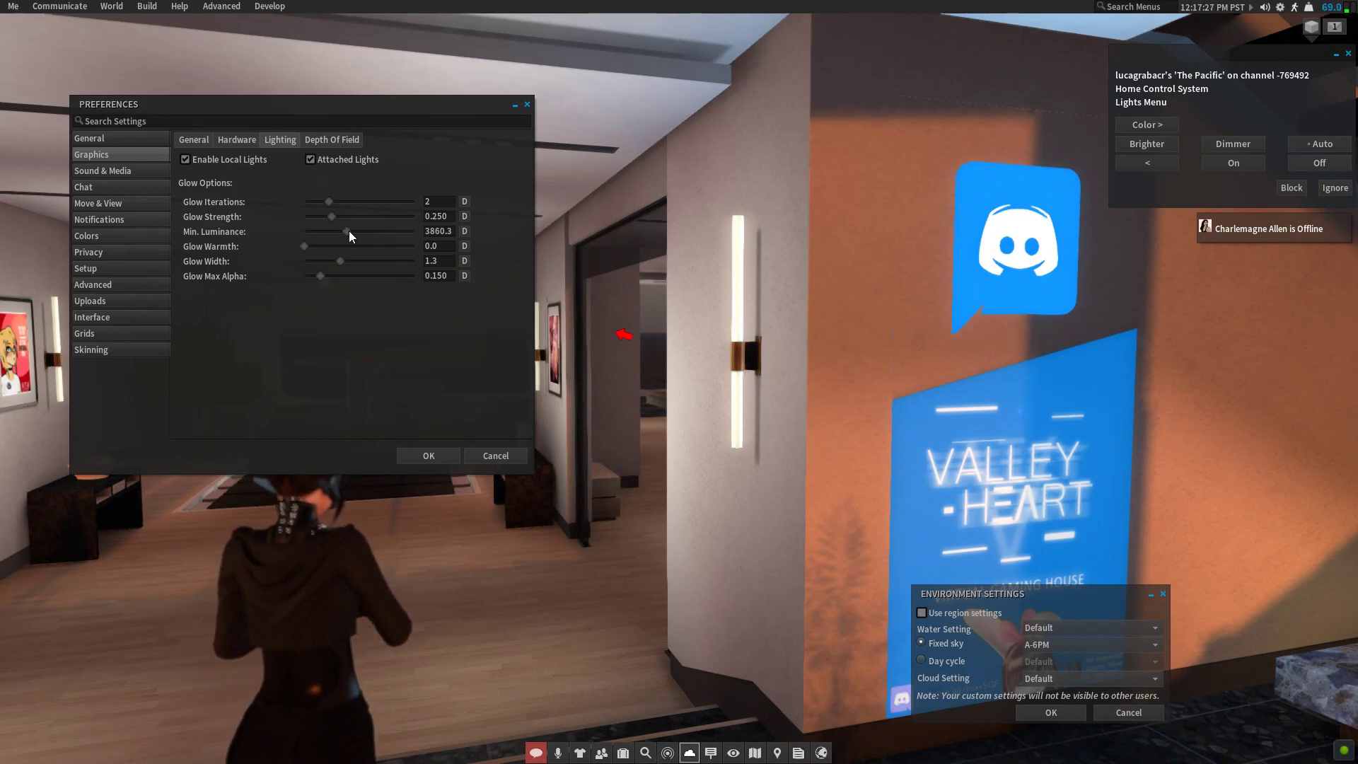
pyautogui.moveTo(349, 230); pyautogui.dragTo(252, 235)
# Examine the glow on the entrance hall, the house's exterior facade and the wall lamps from several camera positions
pyautogui.moveTo(319, 104); pyautogui.dragTo(1172, 312)
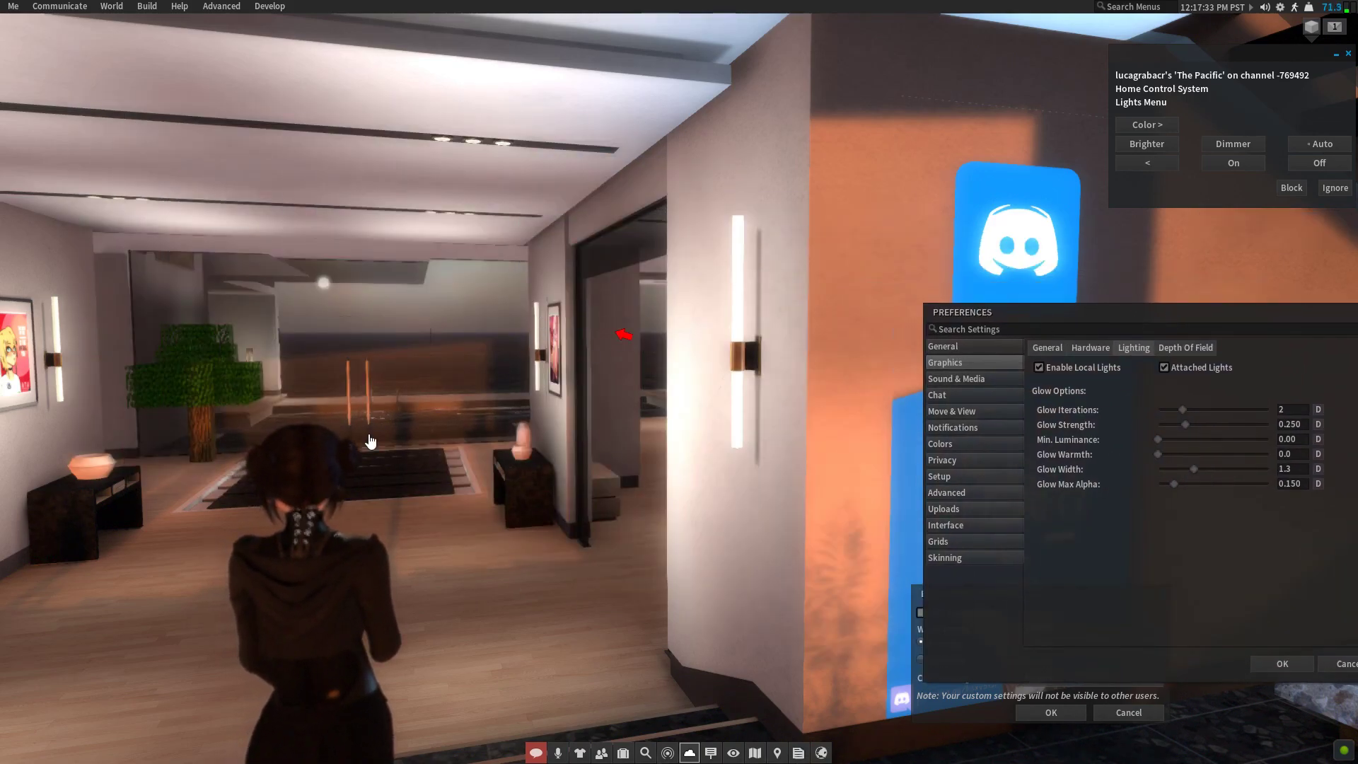
pyautogui.press('Left')
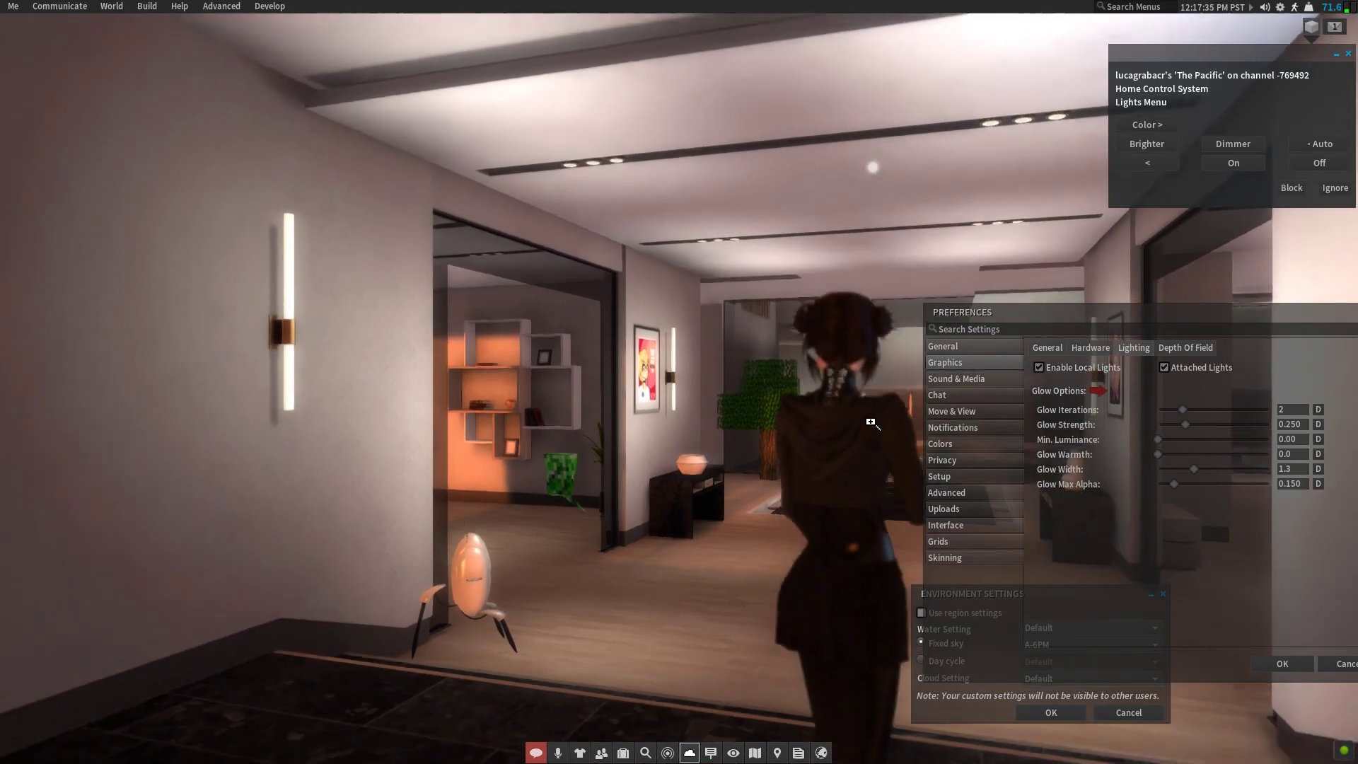
pyautogui.press('Left')
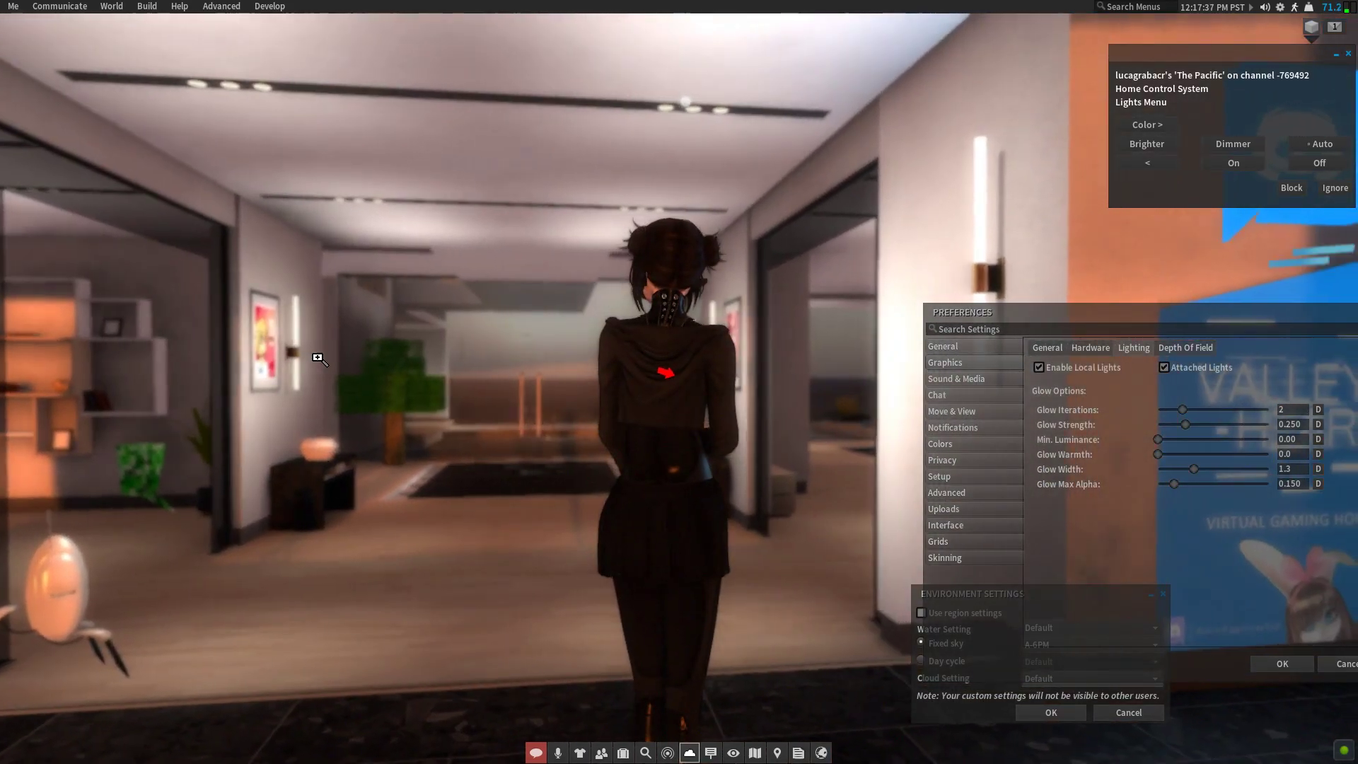
pyautogui.press('Up')
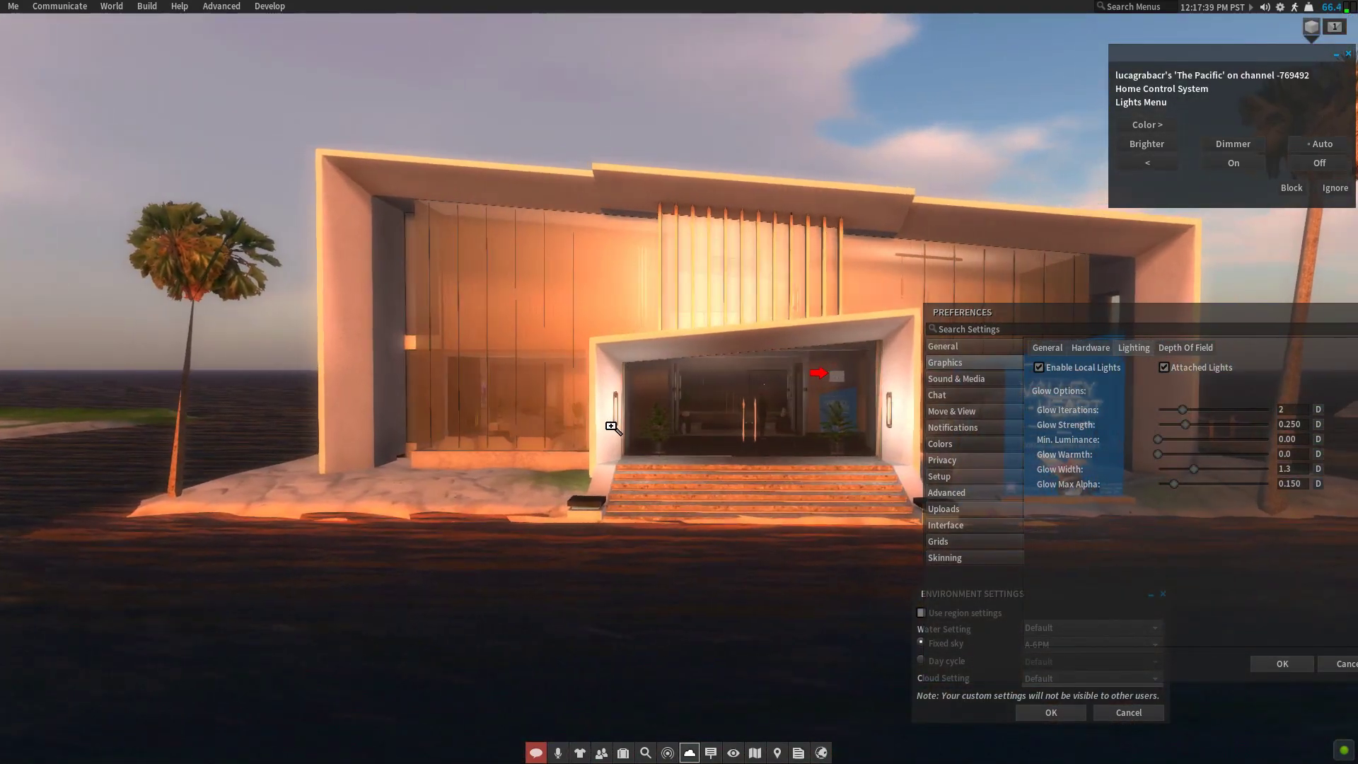
pyautogui.keyDown('alt'); pyautogui.click(608, 426); pyautogui.keyUp('alt')
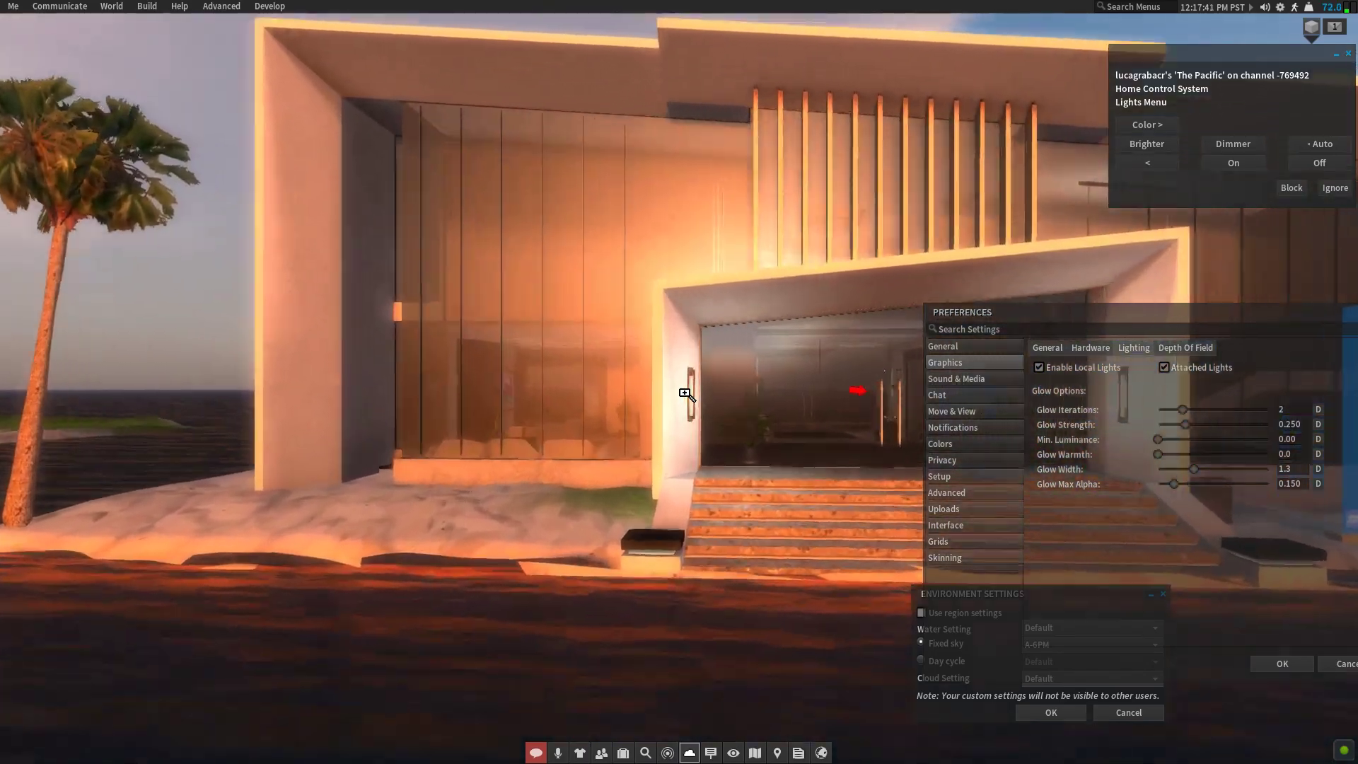
pyautogui.press('Escape')
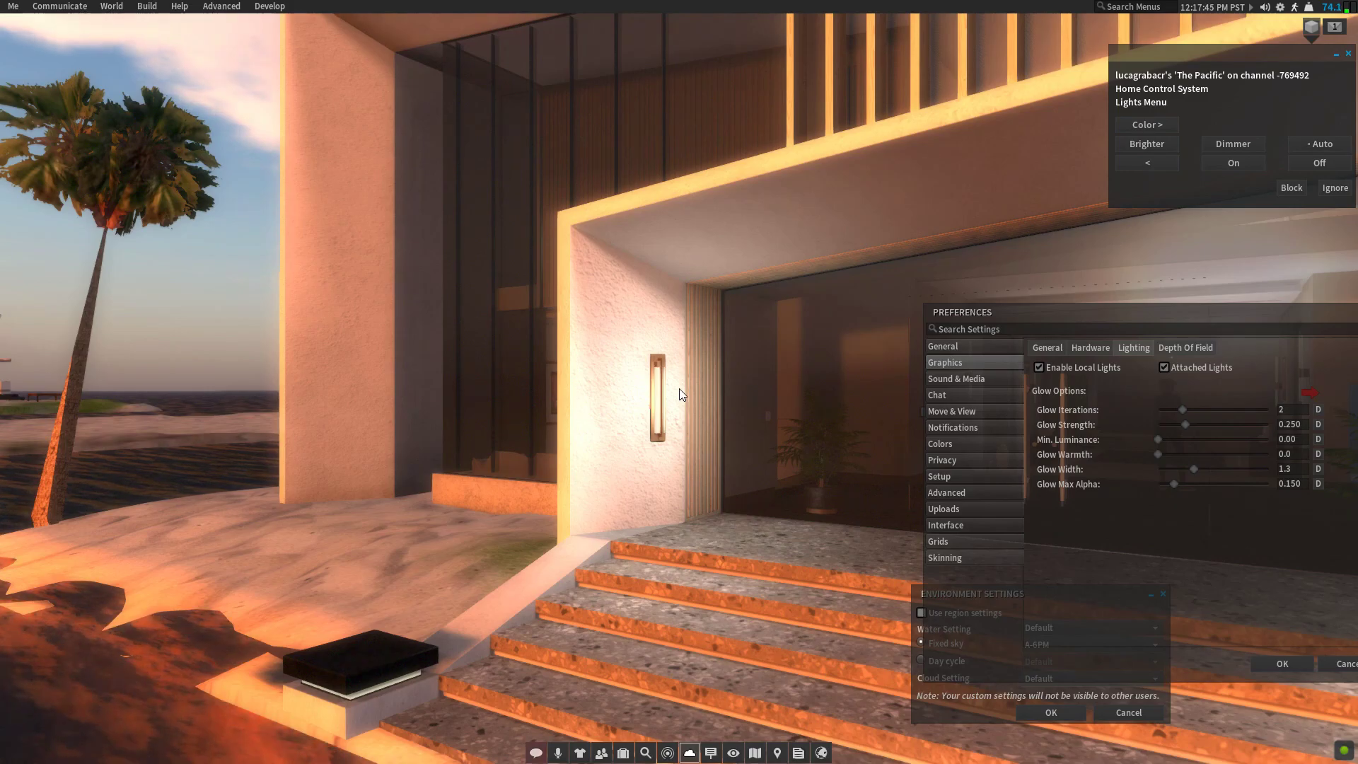
pyautogui.keyDown('alt'); pyautogui.click(730, 434); pyautogui.keyUp('alt')
pyautogui.press('Escape')
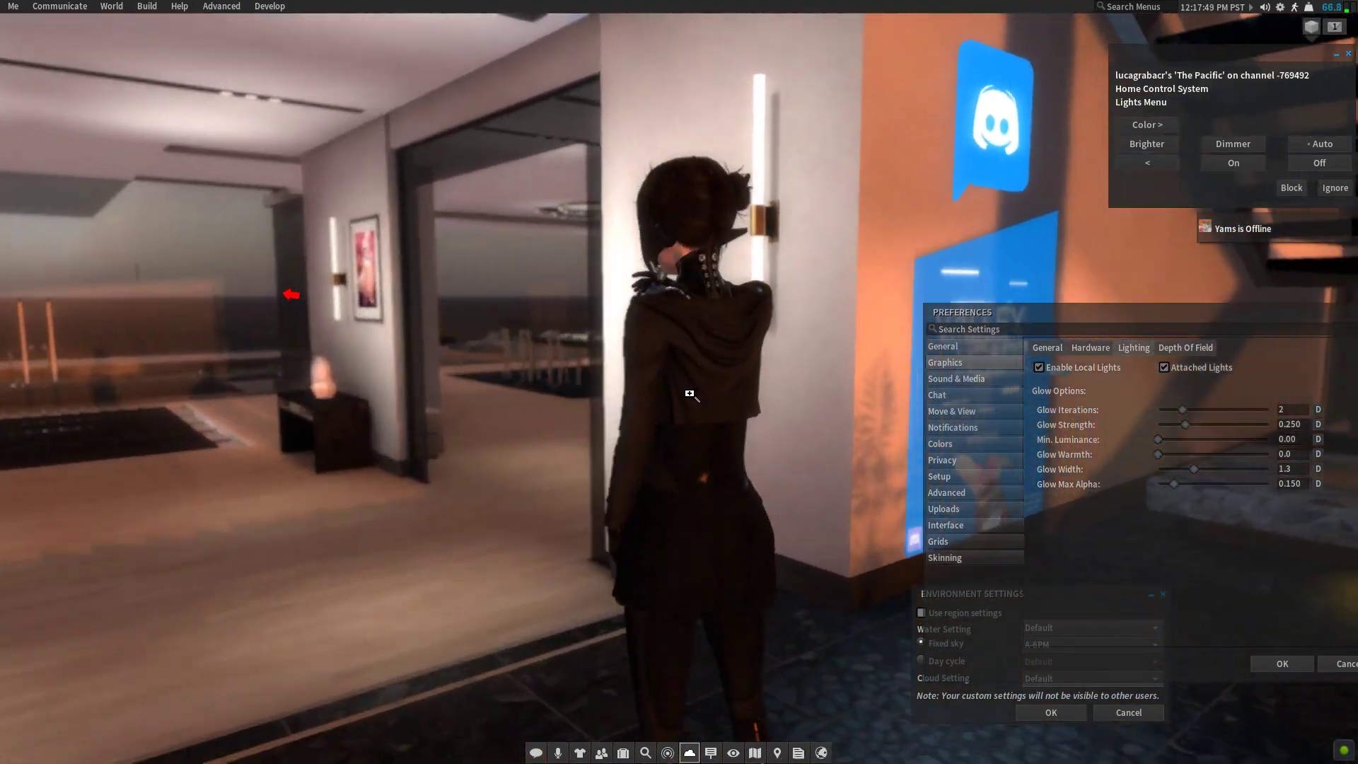
pyautogui.keyDown('alt'); pyautogui.click(674, 367); pyautogui.keyUp('alt')
pyautogui.press('Escape')
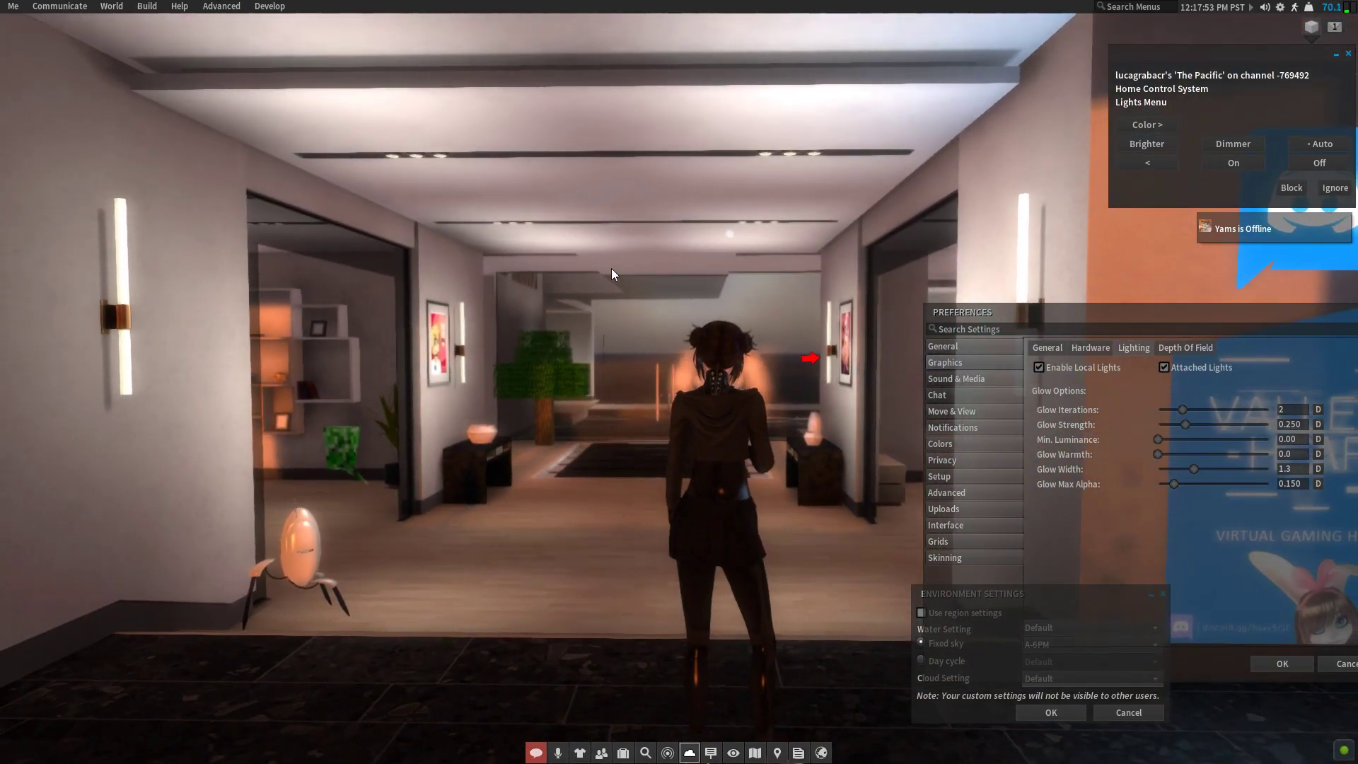
# Try a glow strength of 0.229 in the lighting preferences and set it back to 0.250
pyautogui.moveTo(1050, 311); pyautogui.dragTo(300, 199)
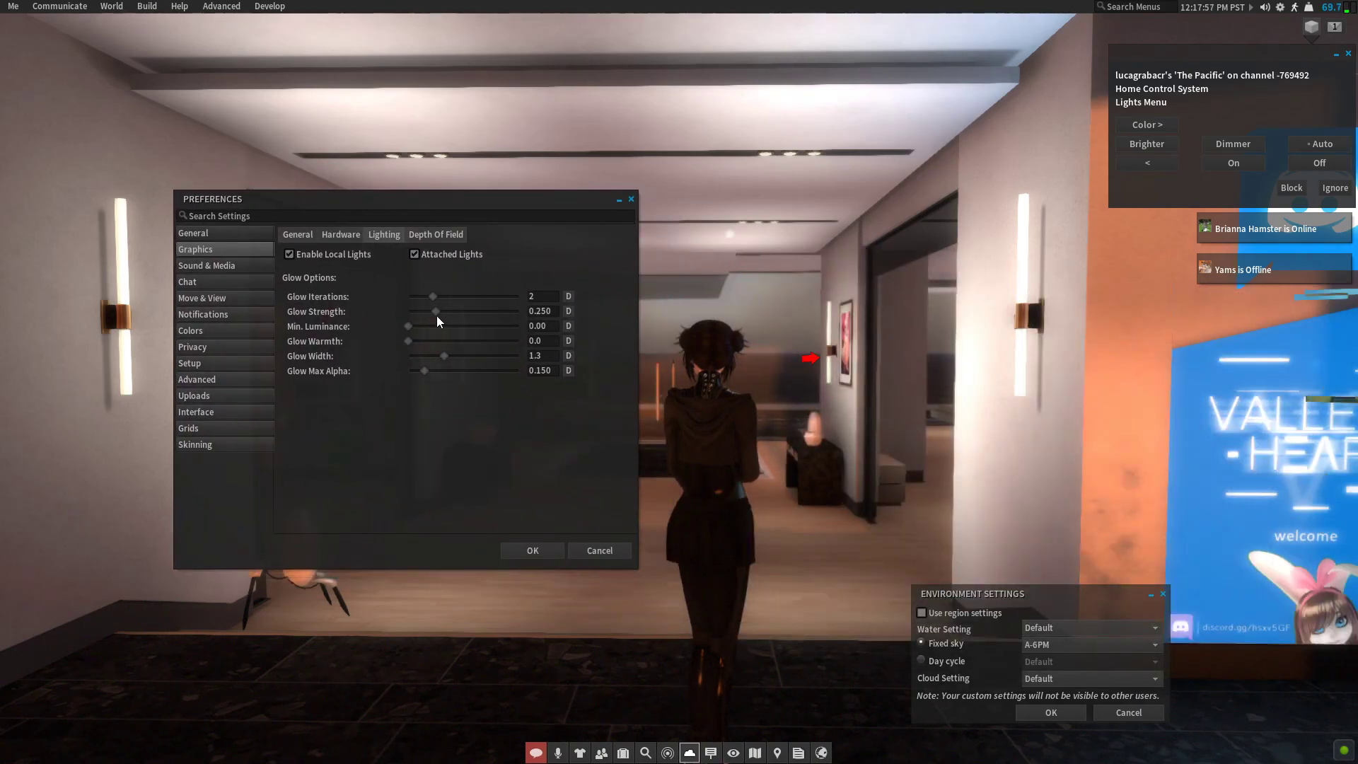
pyautogui.moveTo(434, 311)
pyautogui.mouseDown()
pyautogui.moveTo(456, 312)
pyautogui.moveTo(433, 316)
pyautogui.mouseUp()
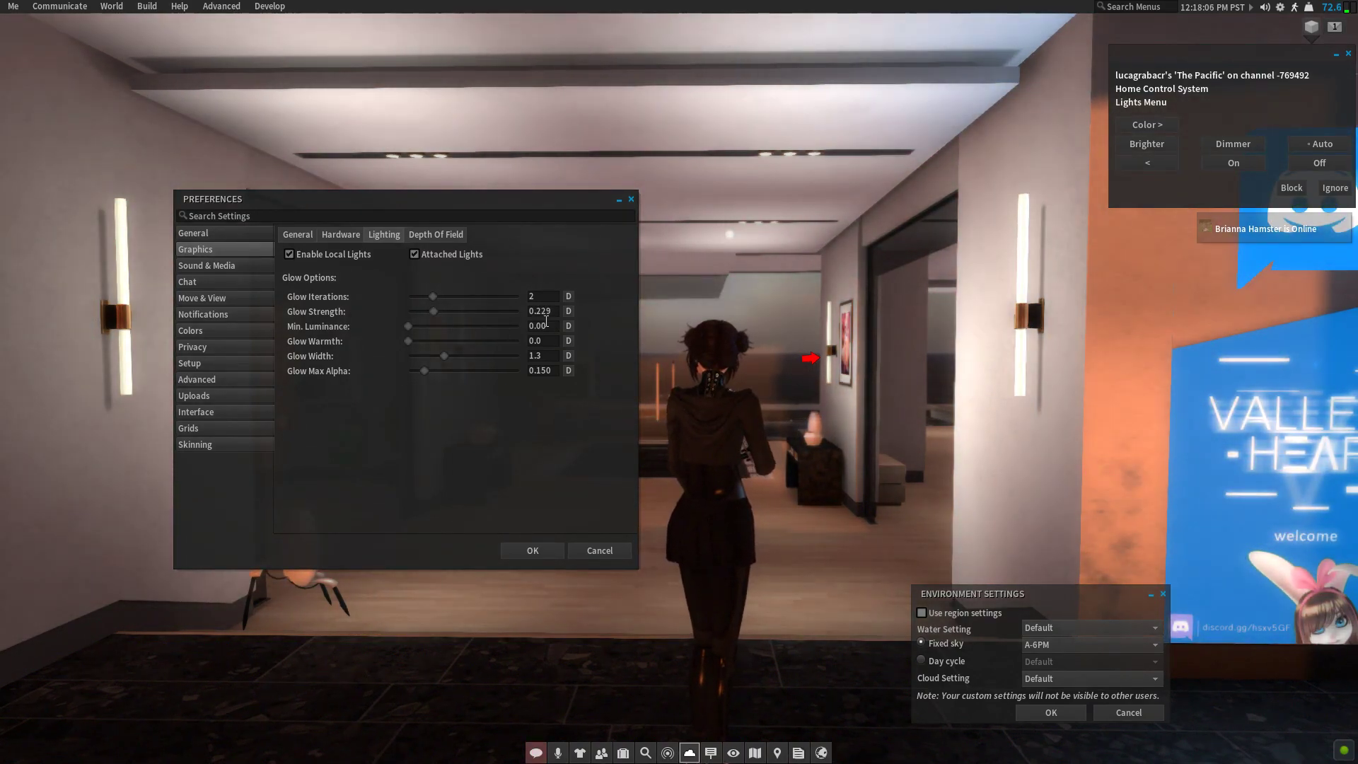
pyautogui.moveTo(542, 312); pyautogui.dragTo(560, 321)
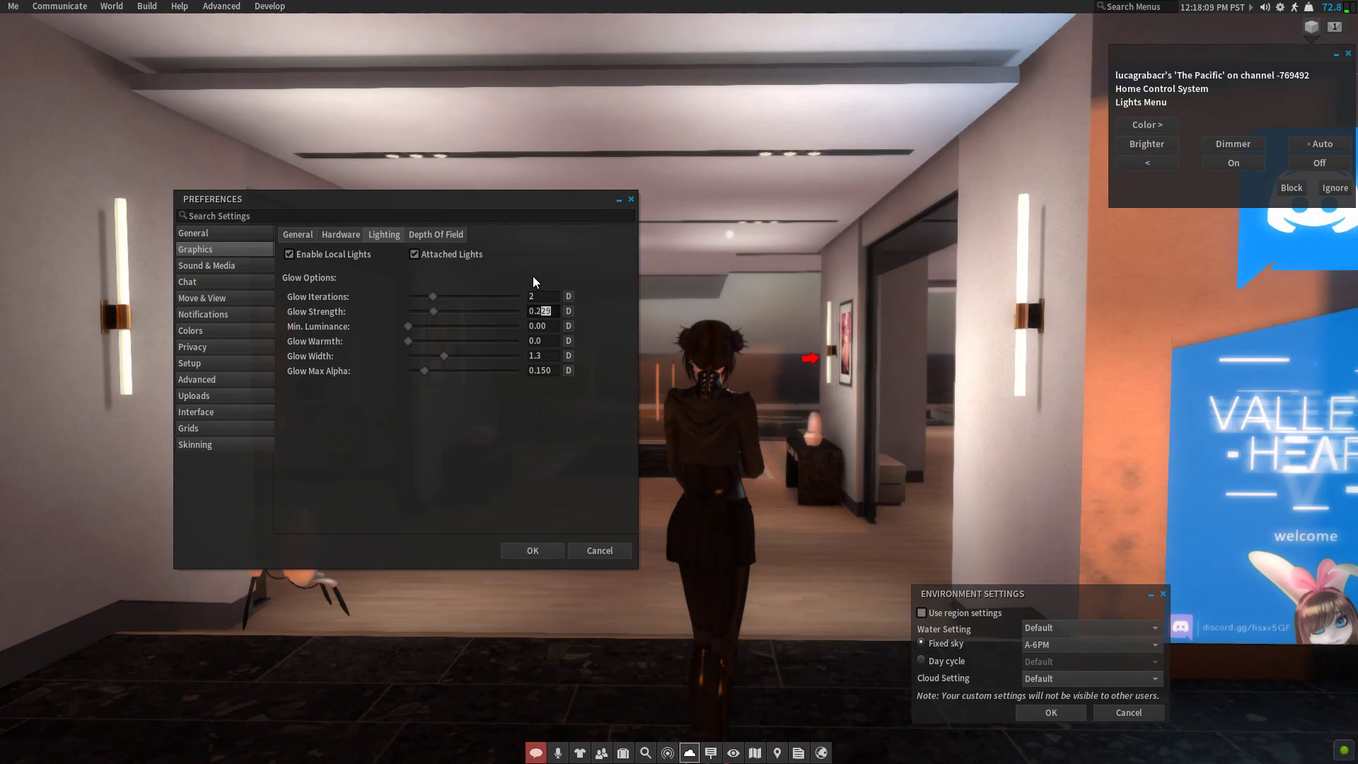
pyautogui.write('5')
pyautogui.press('Return')
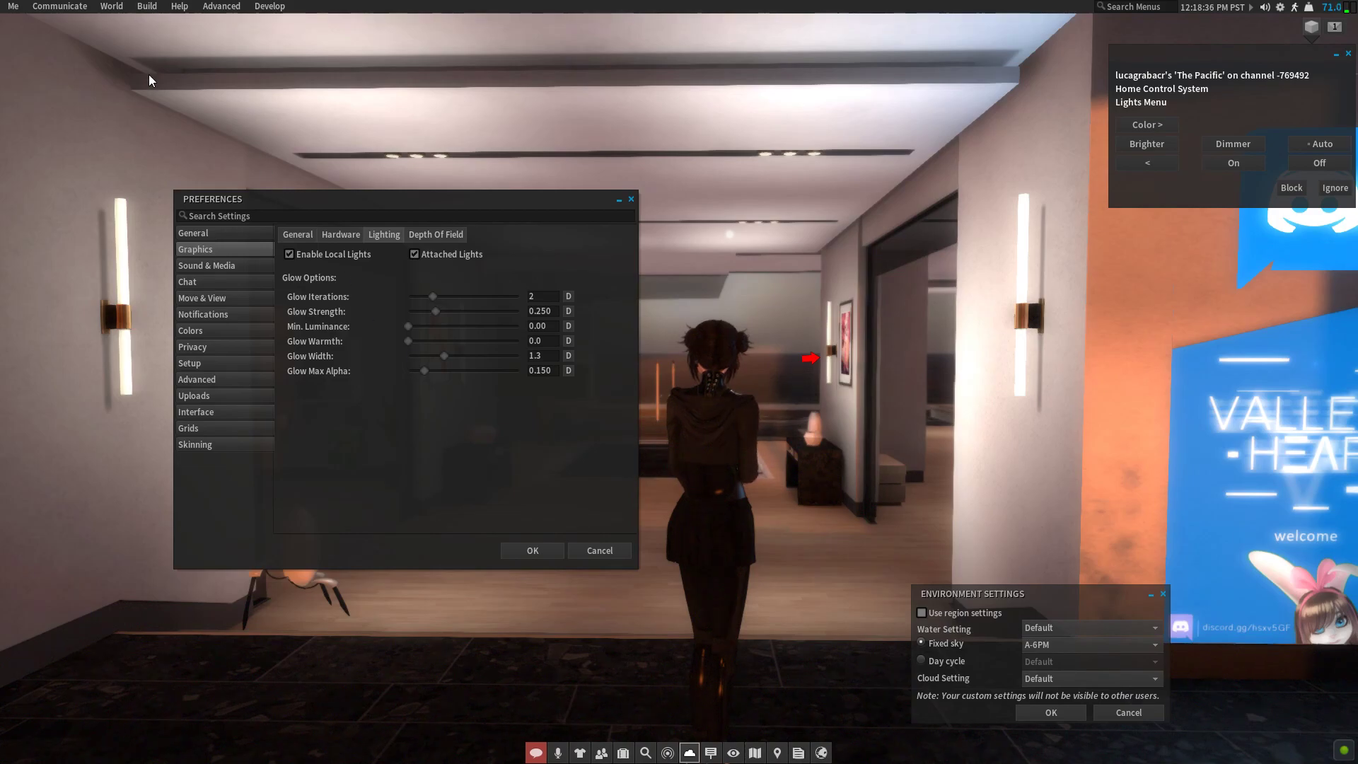
# Focus the camera on the staircase's shadow, open the rendering settings of the Environment Tools and close the preferences
pyautogui.moveTo(1051, 356); pyautogui.dragTo(724, 428)
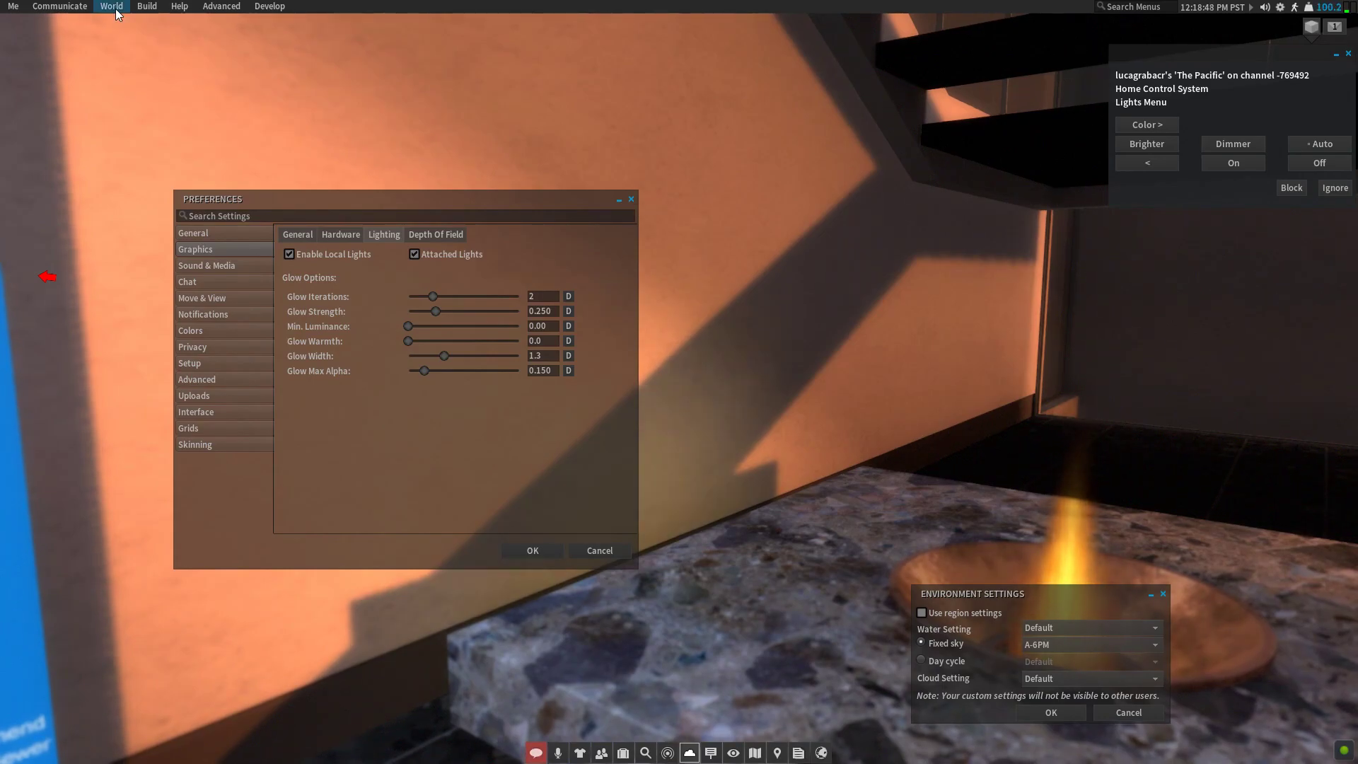
pyautogui.click(112, 7)
pyautogui.moveTo(108, 316)
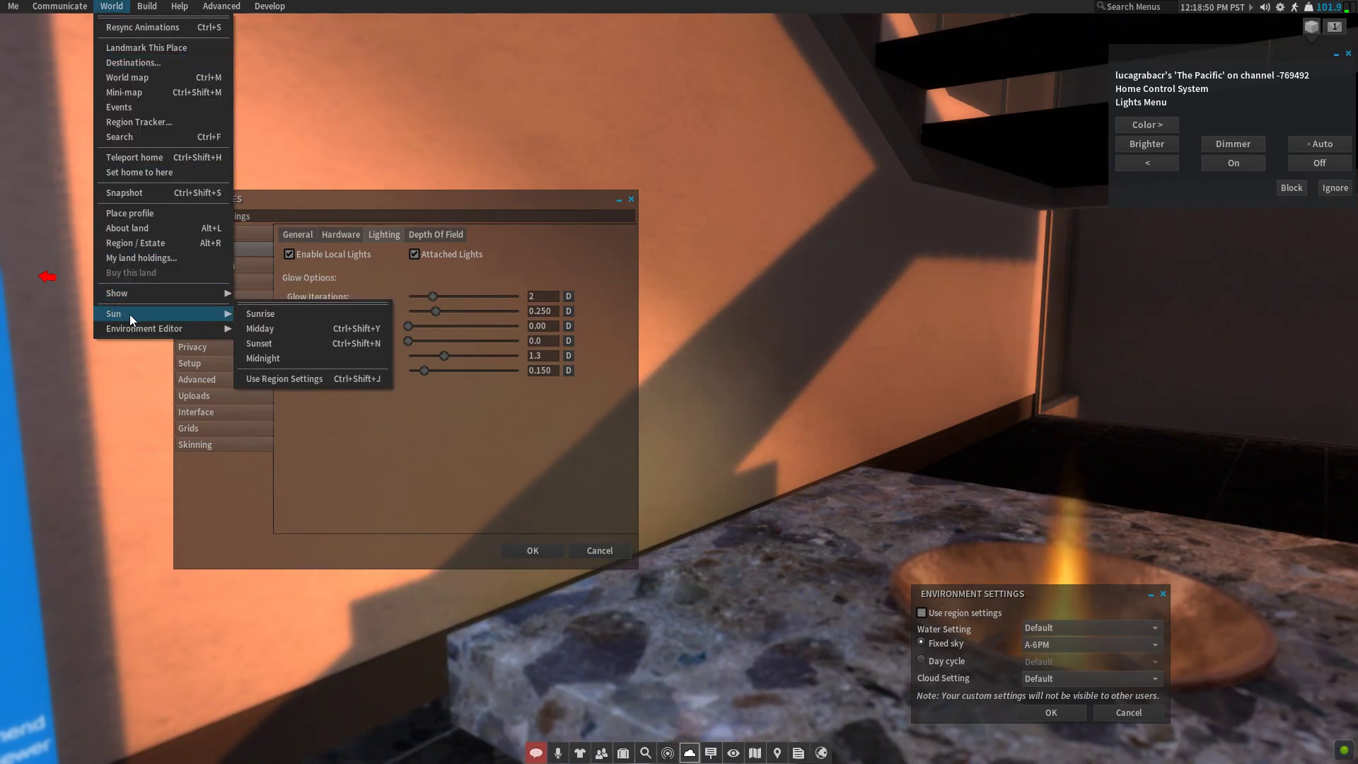
pyautogui.moveTo(141, 334)
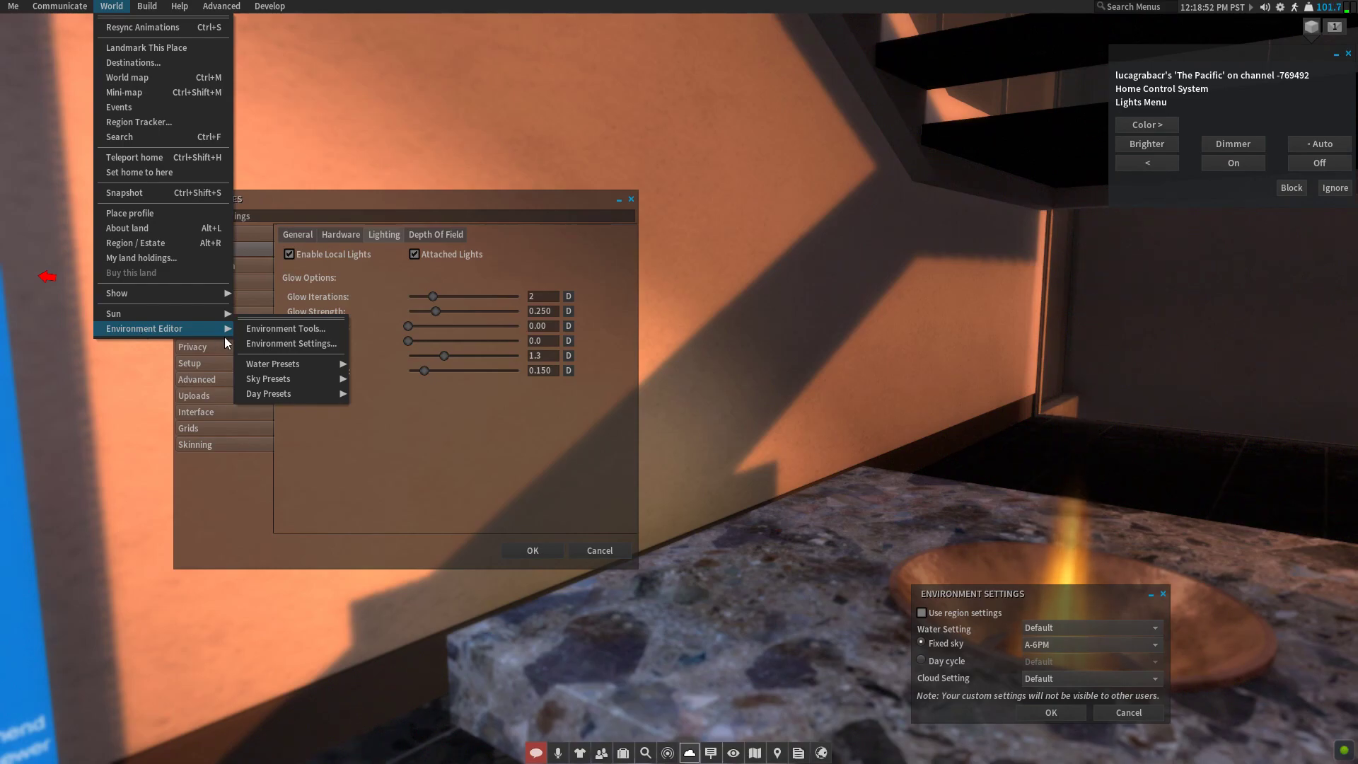
pyautogui.click(260, 331)
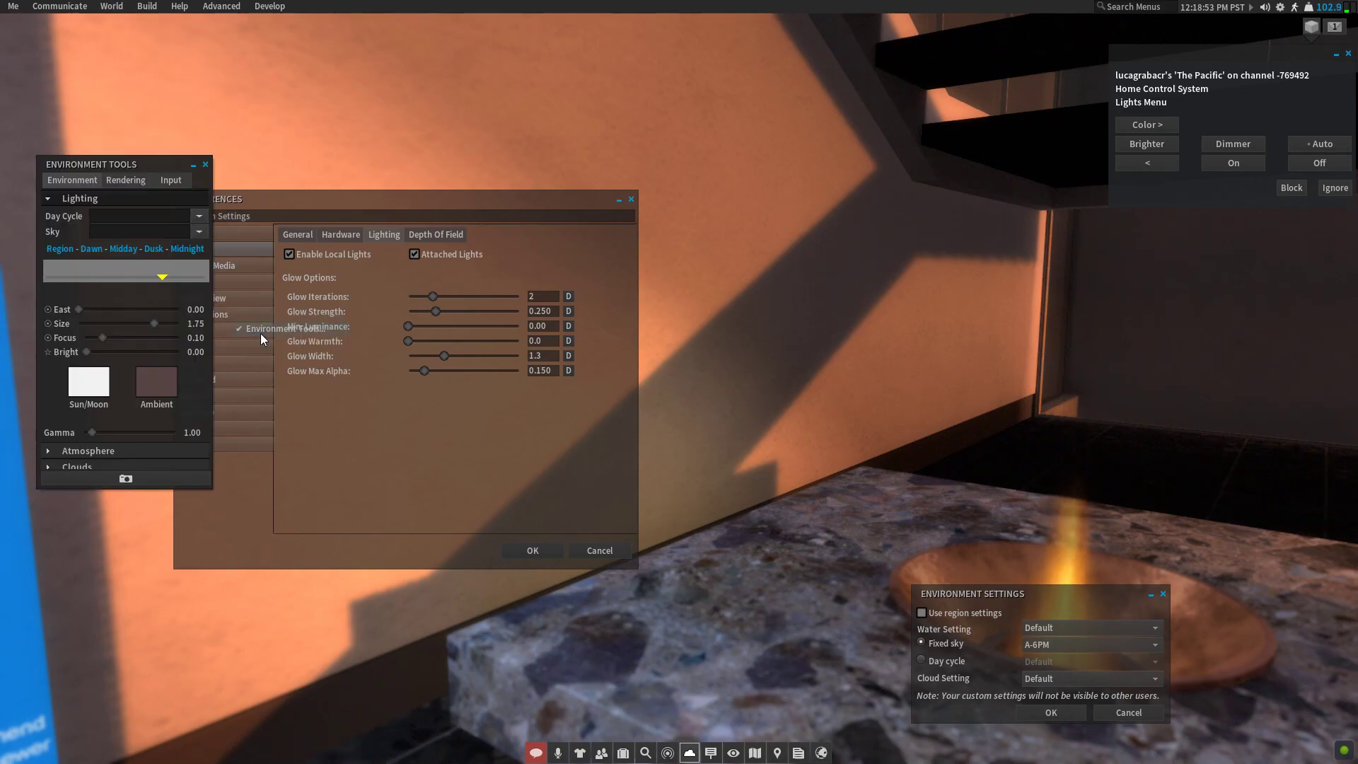
pyautogui.click(128, 181)
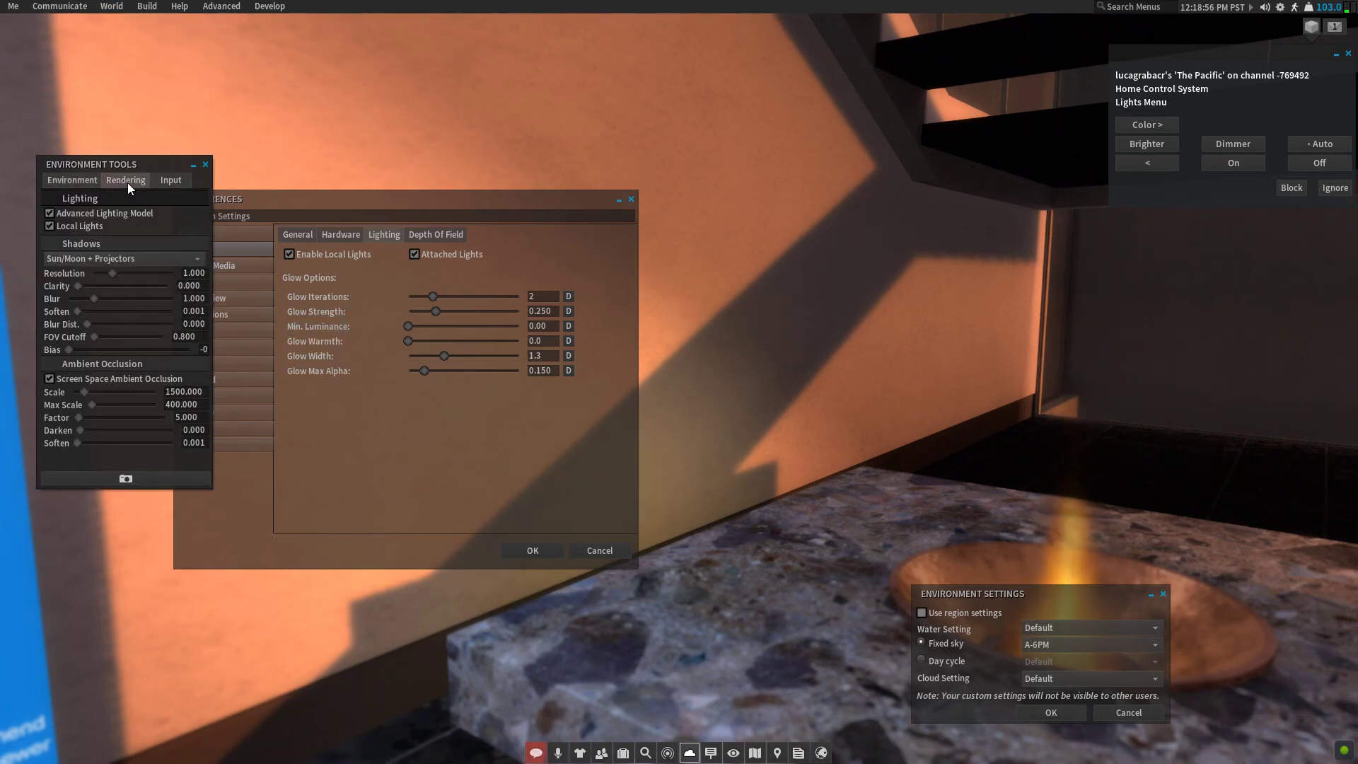
pyautogui.click(631, 199)
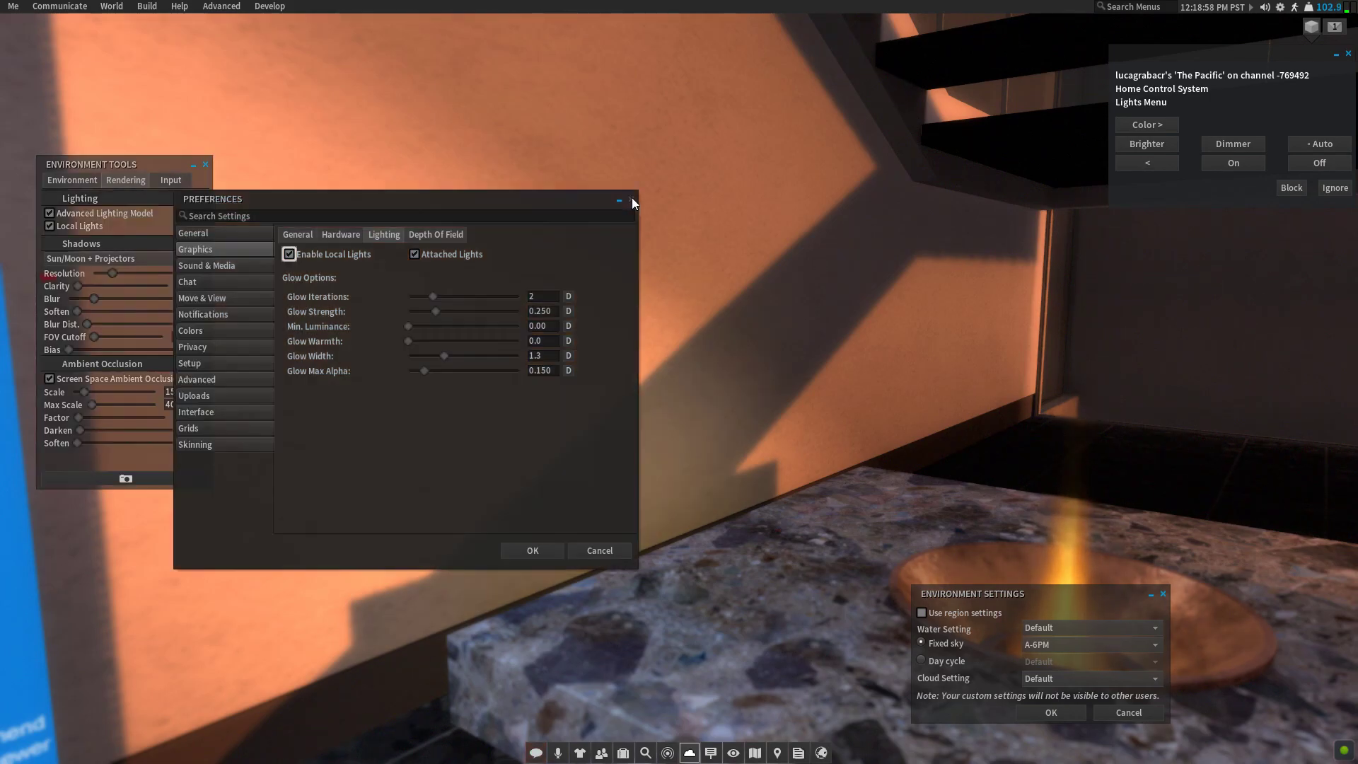
# Move the Environment Tools aside, try the lowest shadow clarity and set the clarity to 2.519
pyautogui.moveTo(89, 161); pyautogui.dragTo(146, 87)
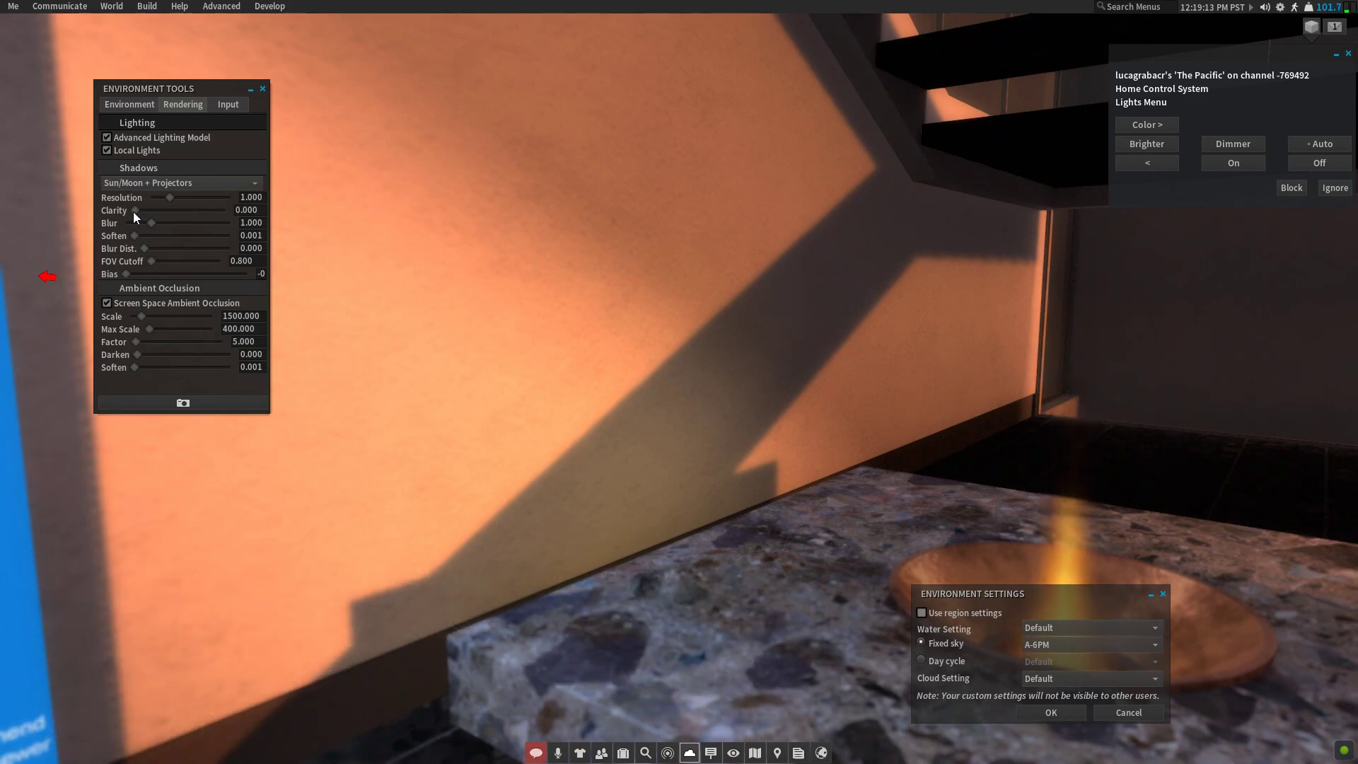
pyautogui.moveTo(133, 211); pyautogui.dragTo(130, 211)
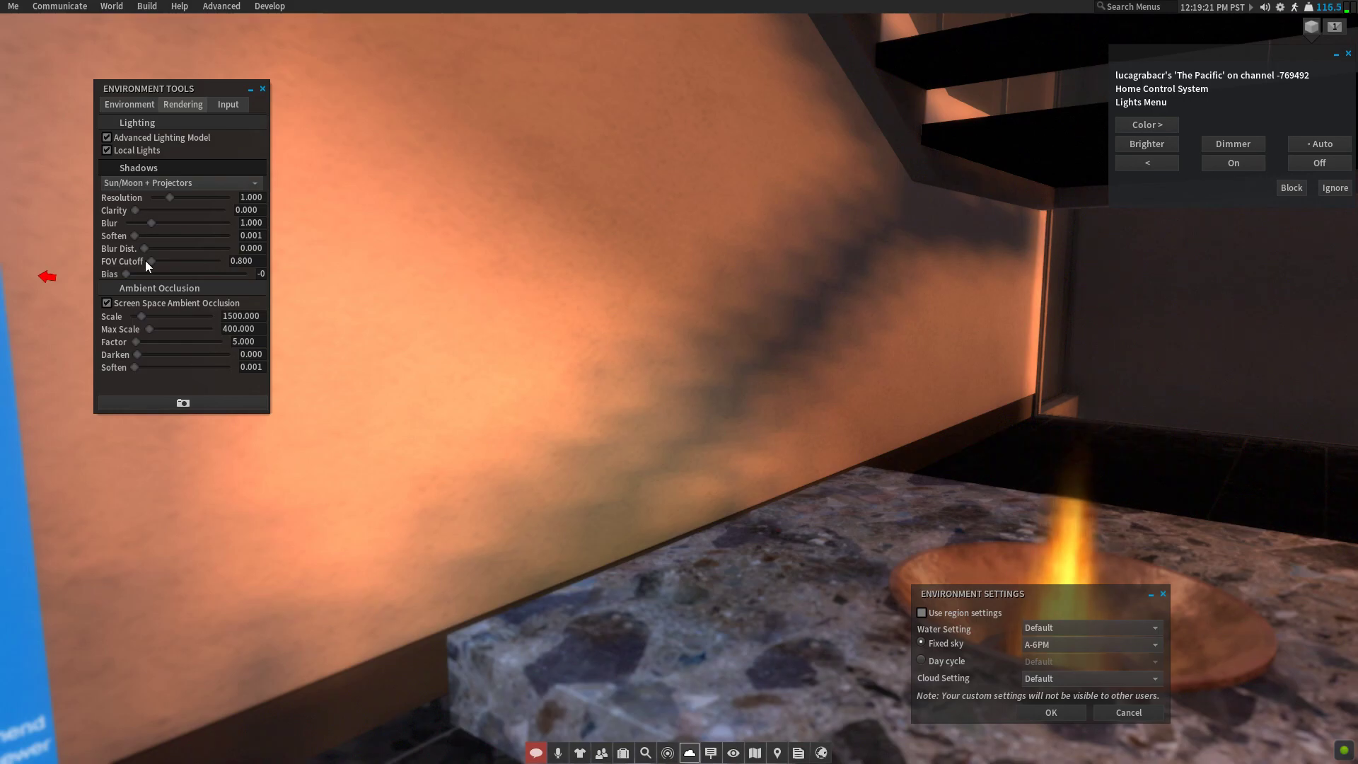
pyautogui.moveTo(132, 212); pyautogui.dragTo(136, 212)
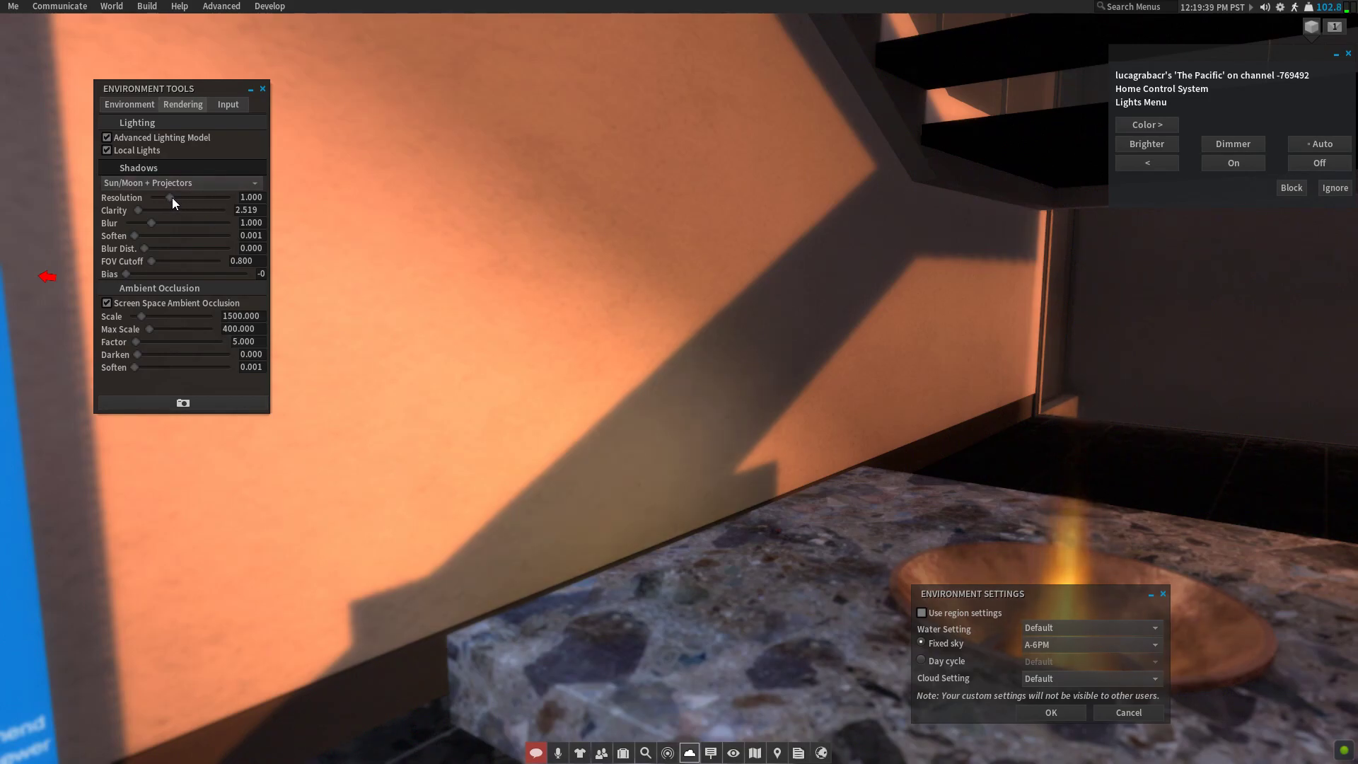
# Try a shadow resolution of 2.020, check its effect on the frame rate and set it back to 1
pyautogui.moveTo(172, 198); pyautogui.dragTo(193, 198)
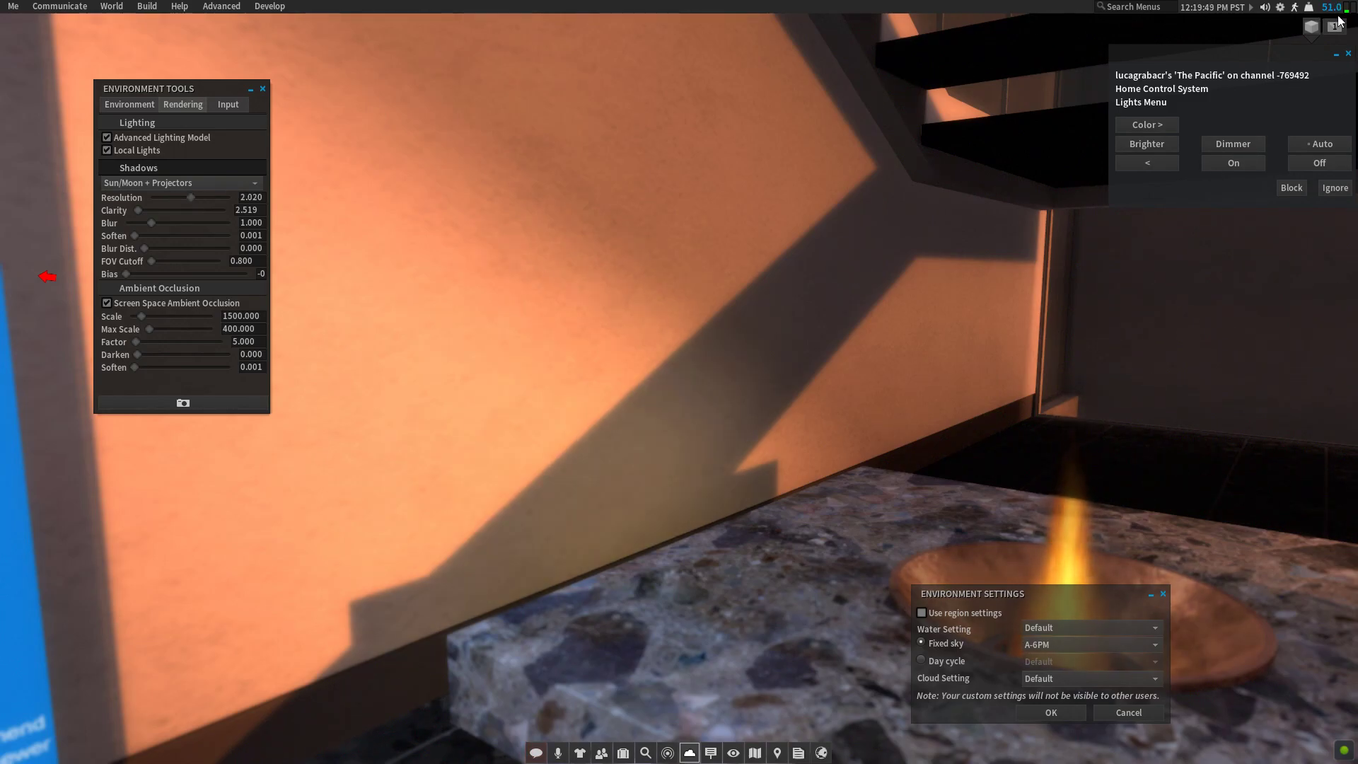
pyautogui.moveTo(1333, 15)
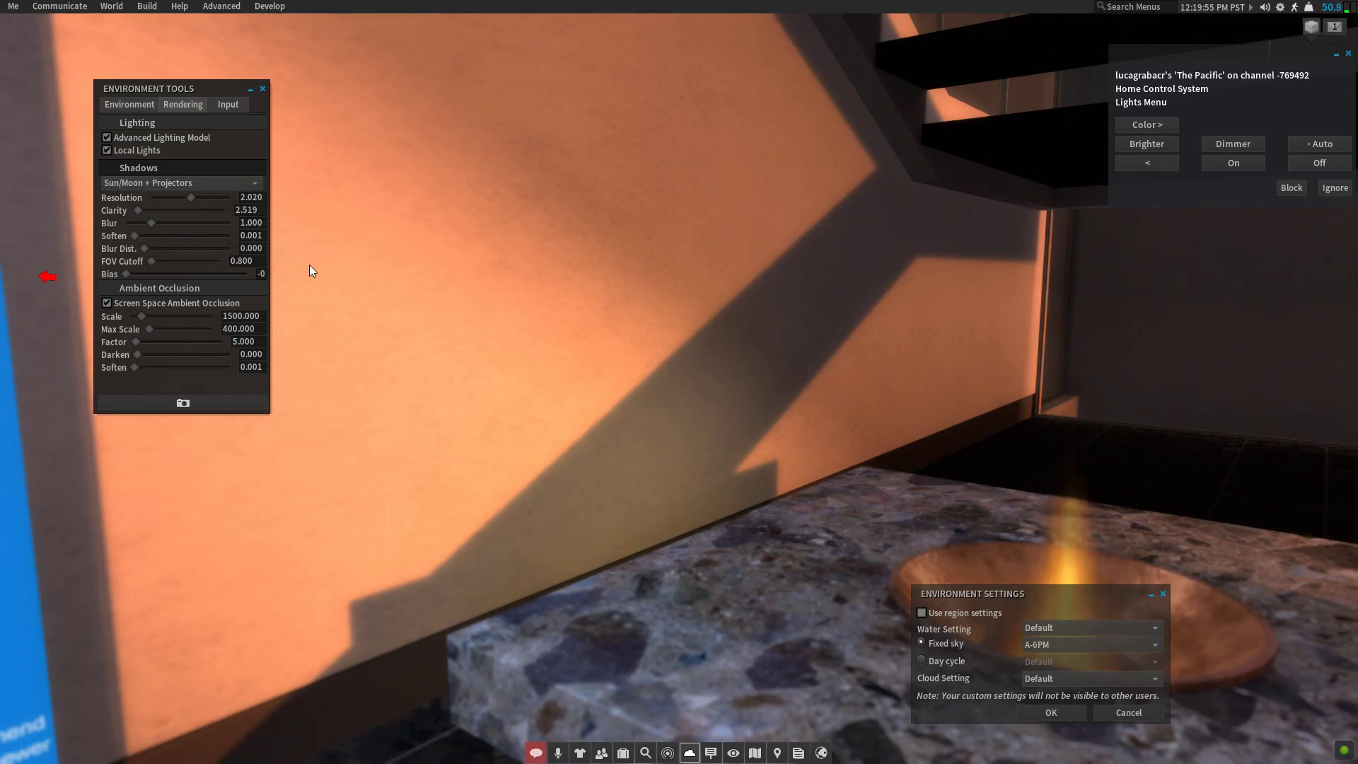
pyautogui.click(264, 202)
pyautogui.write('1')
pyautogui.press('Return')
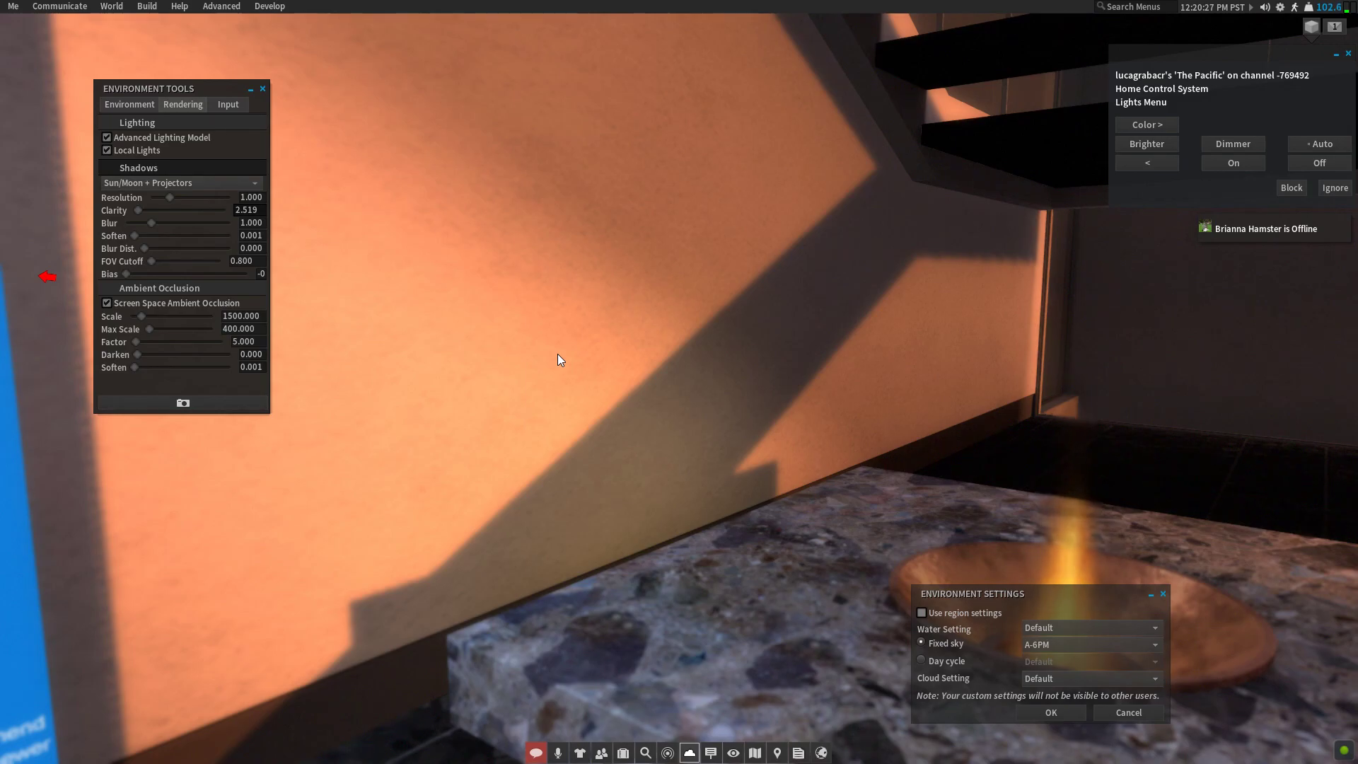
# Reset the camera and review the general Graphics preferences, including the description of the Non-impostors option
pyautogui.press('Escape')
pyautogui.press('Escape')
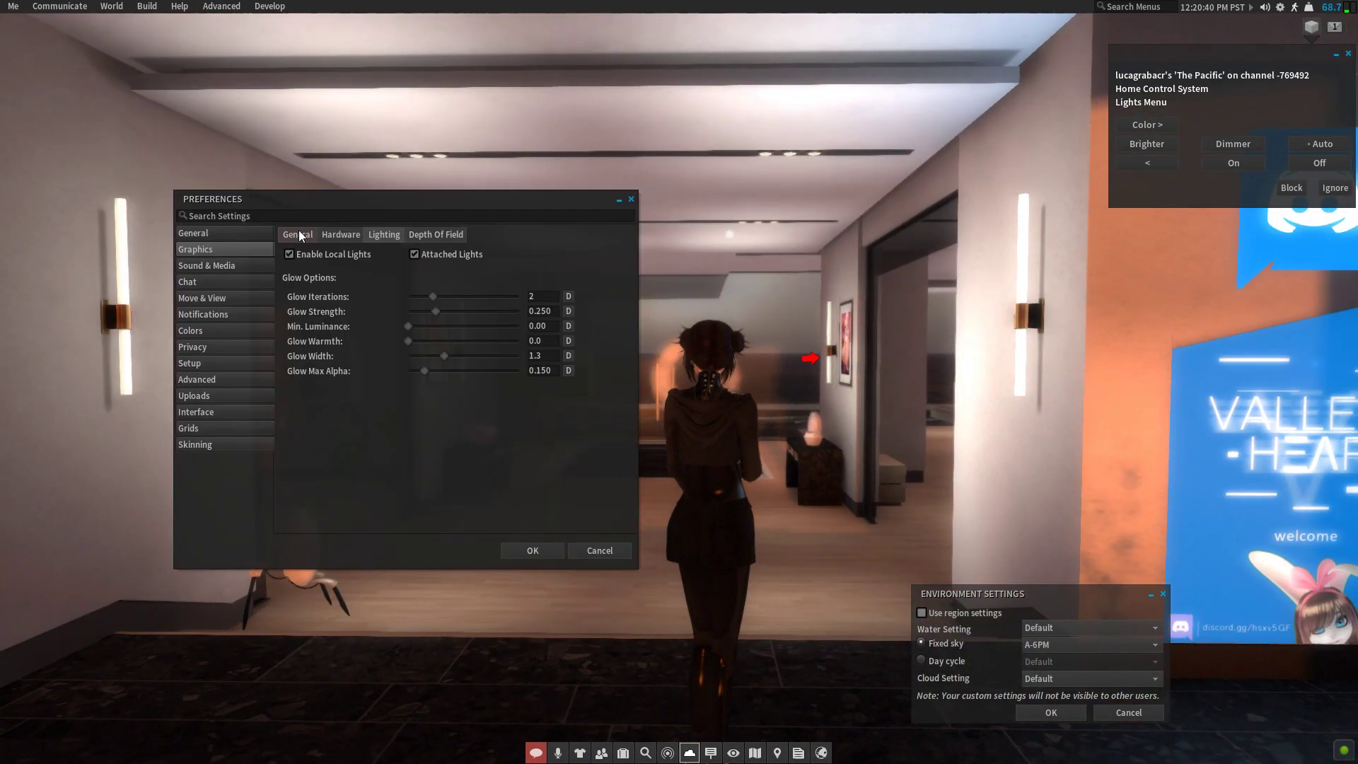
pyautogui.click(299, 232)
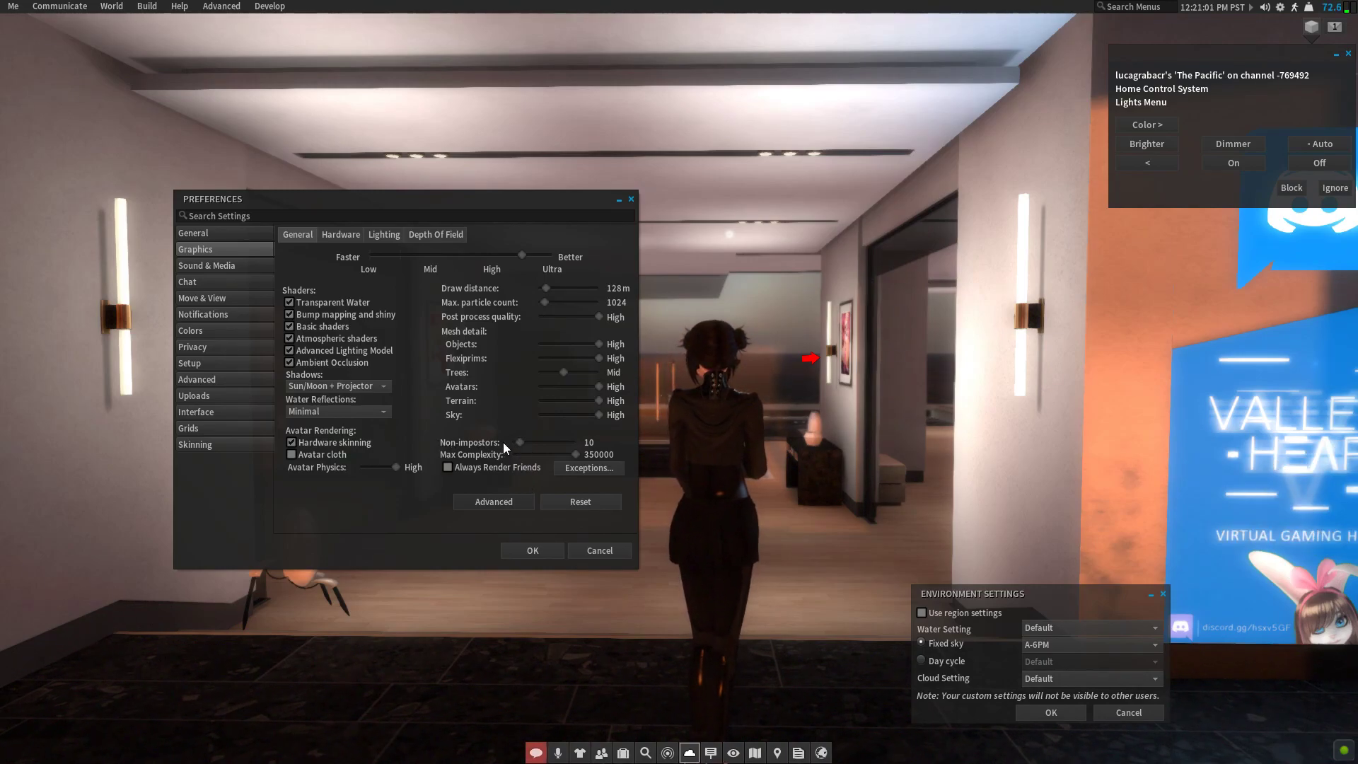
pyautogui.moveTo(504, 444)
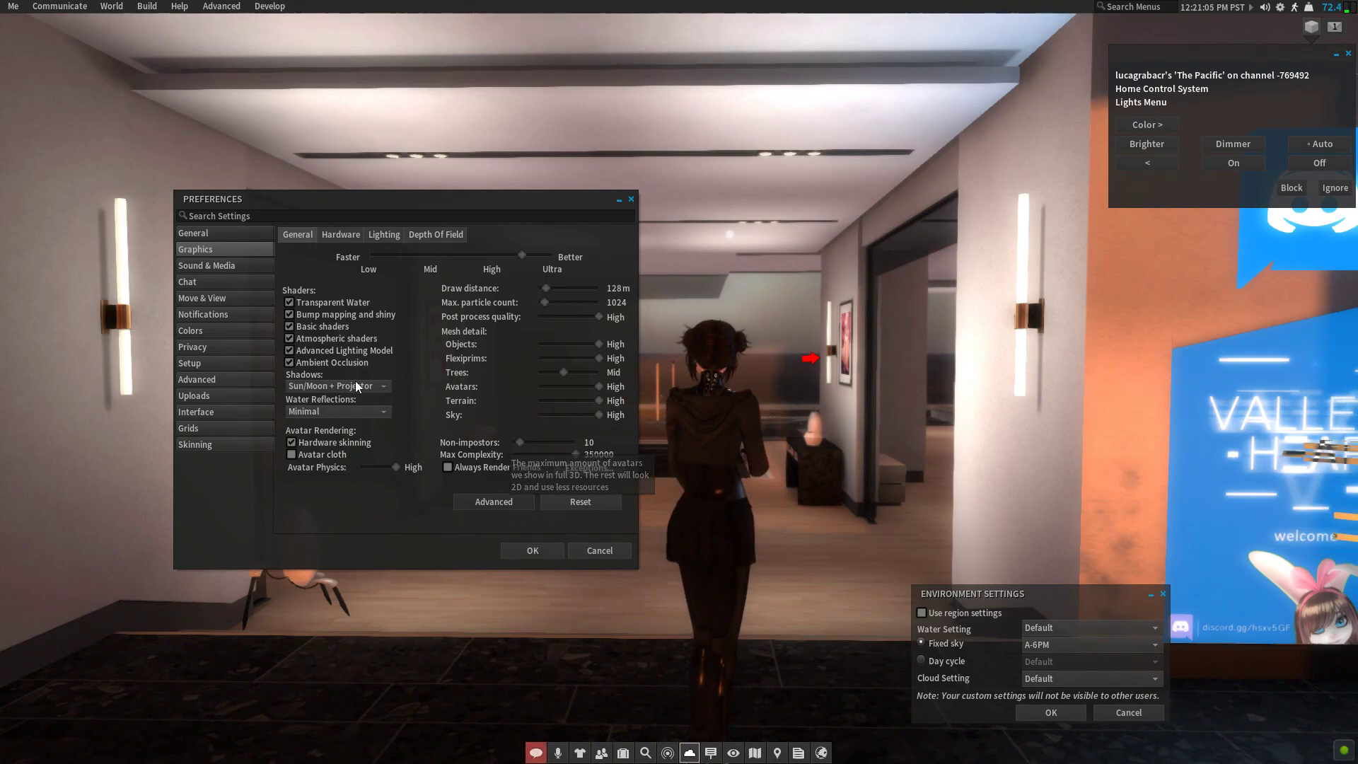
# Set Water Reflections to Minimal, confirm the graphics preferences and look around the entrance hall before resetting the camera
pyautogui.click(307, 414)
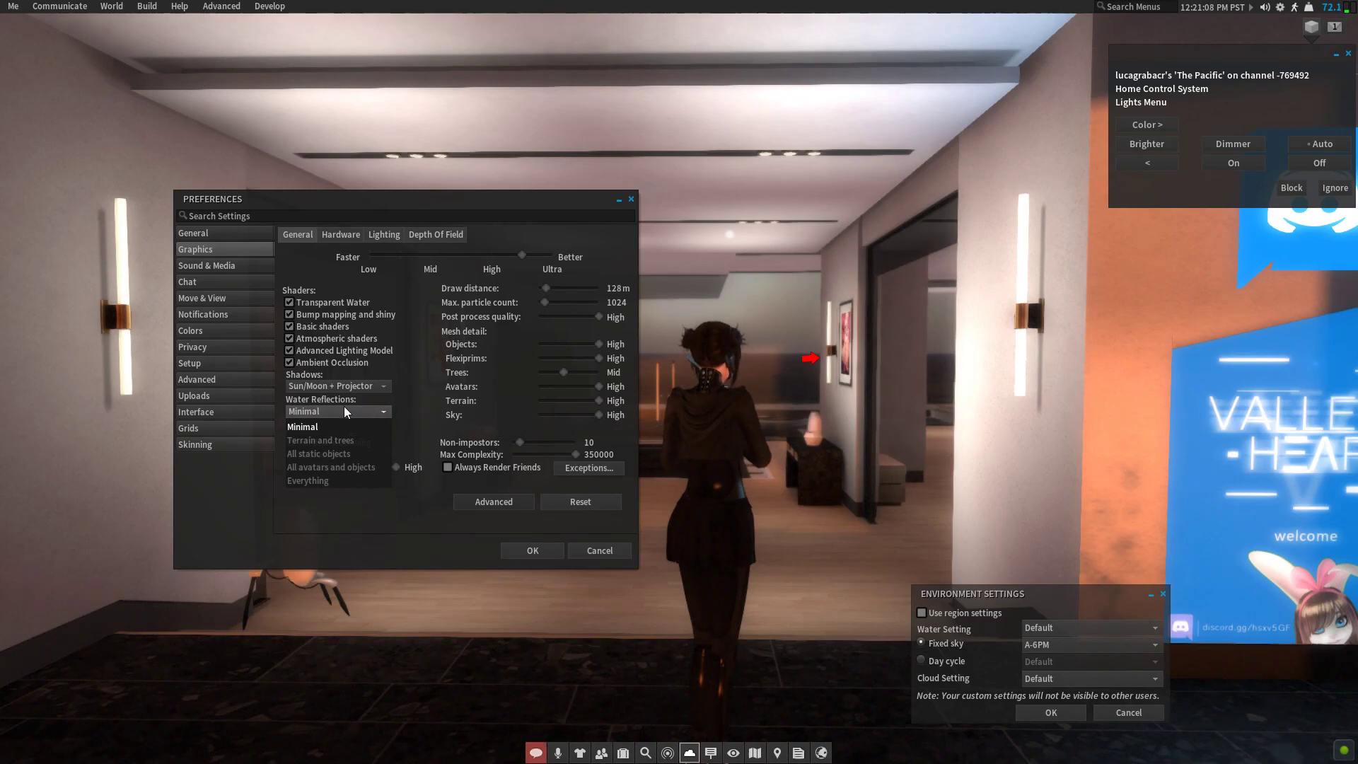
pyautogui.click(299, 429)
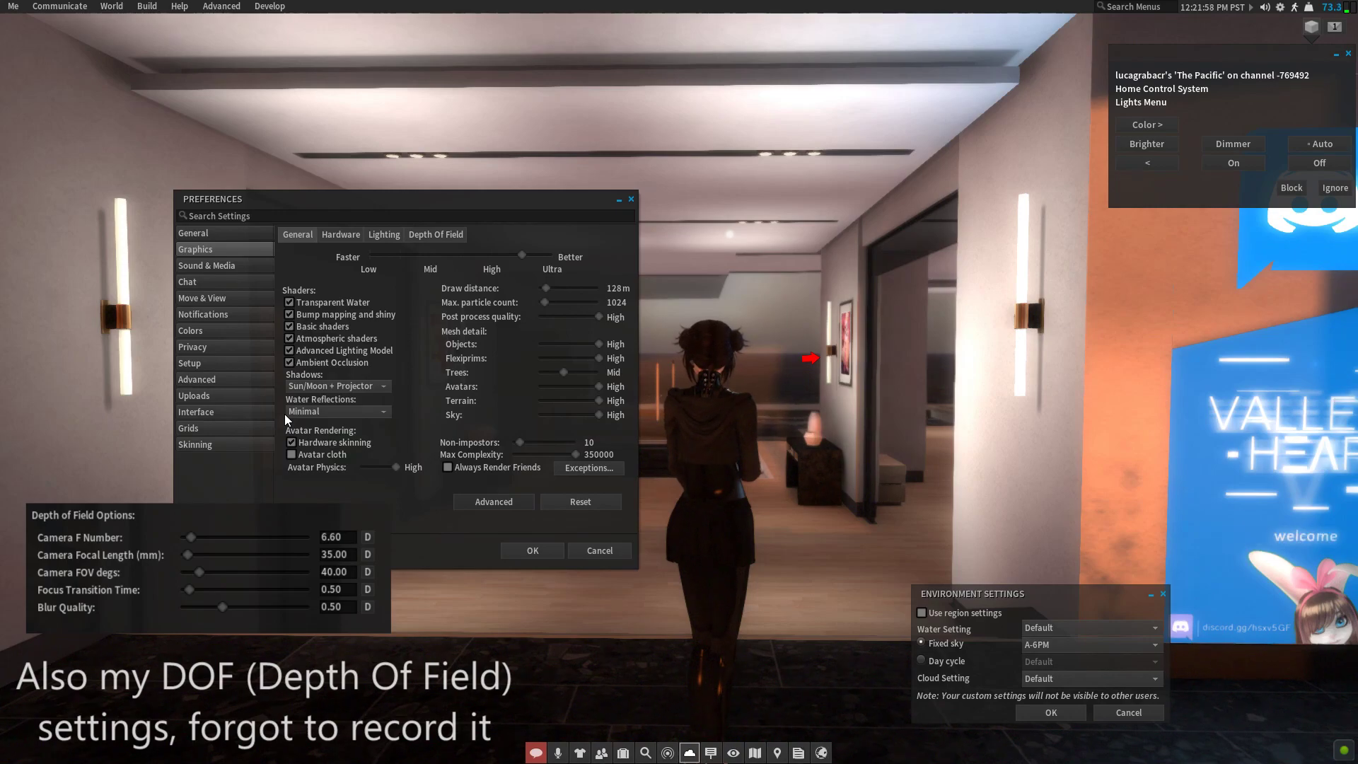
pyautogui.click(532, 550)
pyautogui.moveTo(276, 417); pyautogui.dragTo(495, 421)
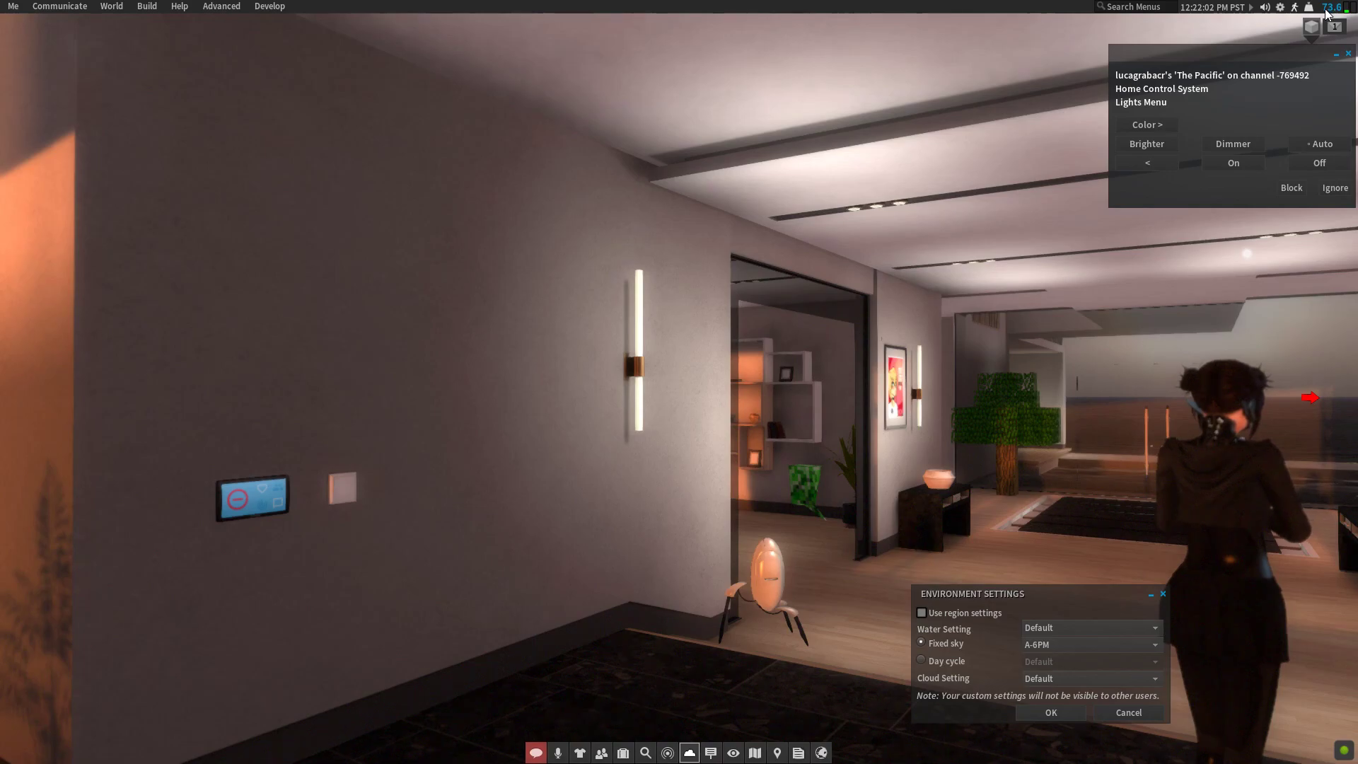
pyautogui.press('Escape')
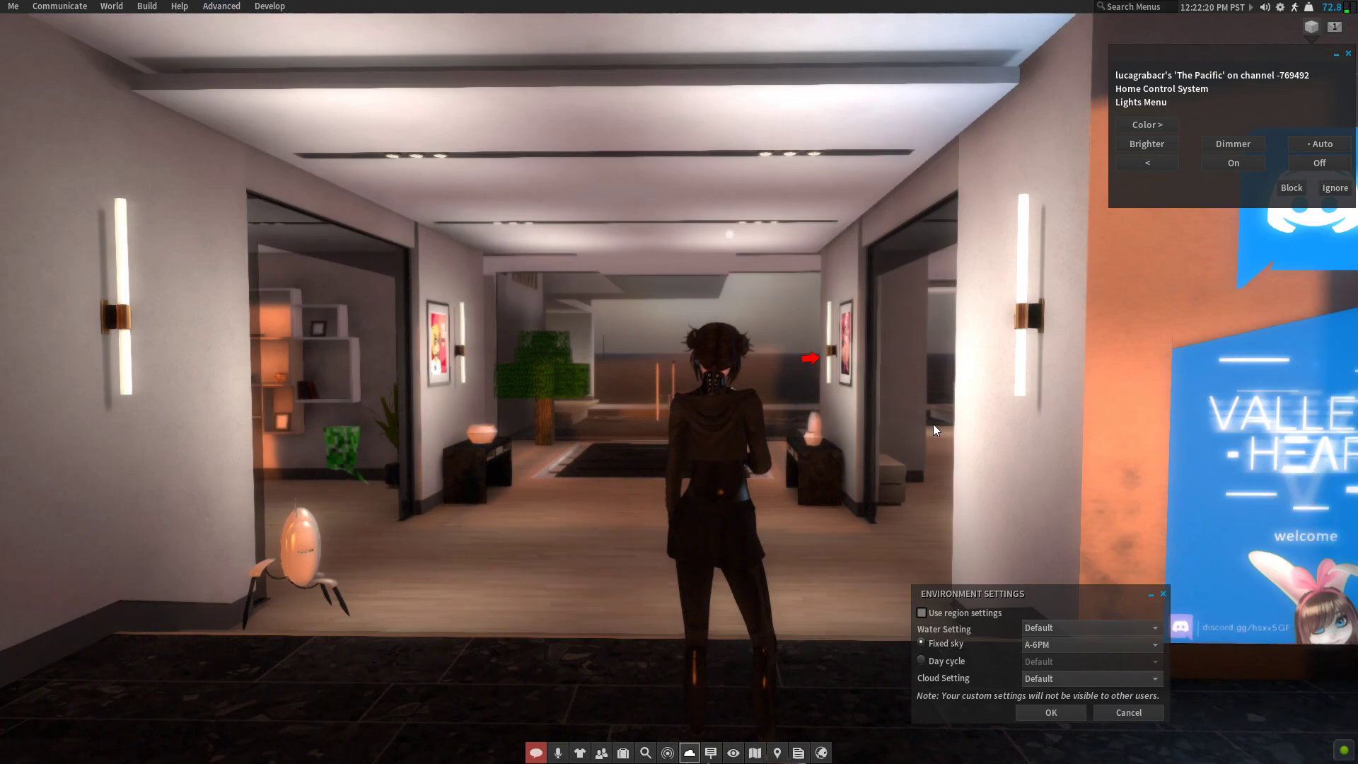
# Reset the camera behind the avatar, review the Hardware graphics preferences and close them with the settings confirmed
pyautogui.keyDown('alt'); pyautogui.click(681, 411); pyautogui.keyUp('alt')
pyautogui.moveTo(681, 411)
pyautogui.mouseDown()
pyautogui.moveTo(697, 388)
pyautogui.moveTo(705, 399)
pyautogui.mouseUp()
pyautogui.press('Escape')
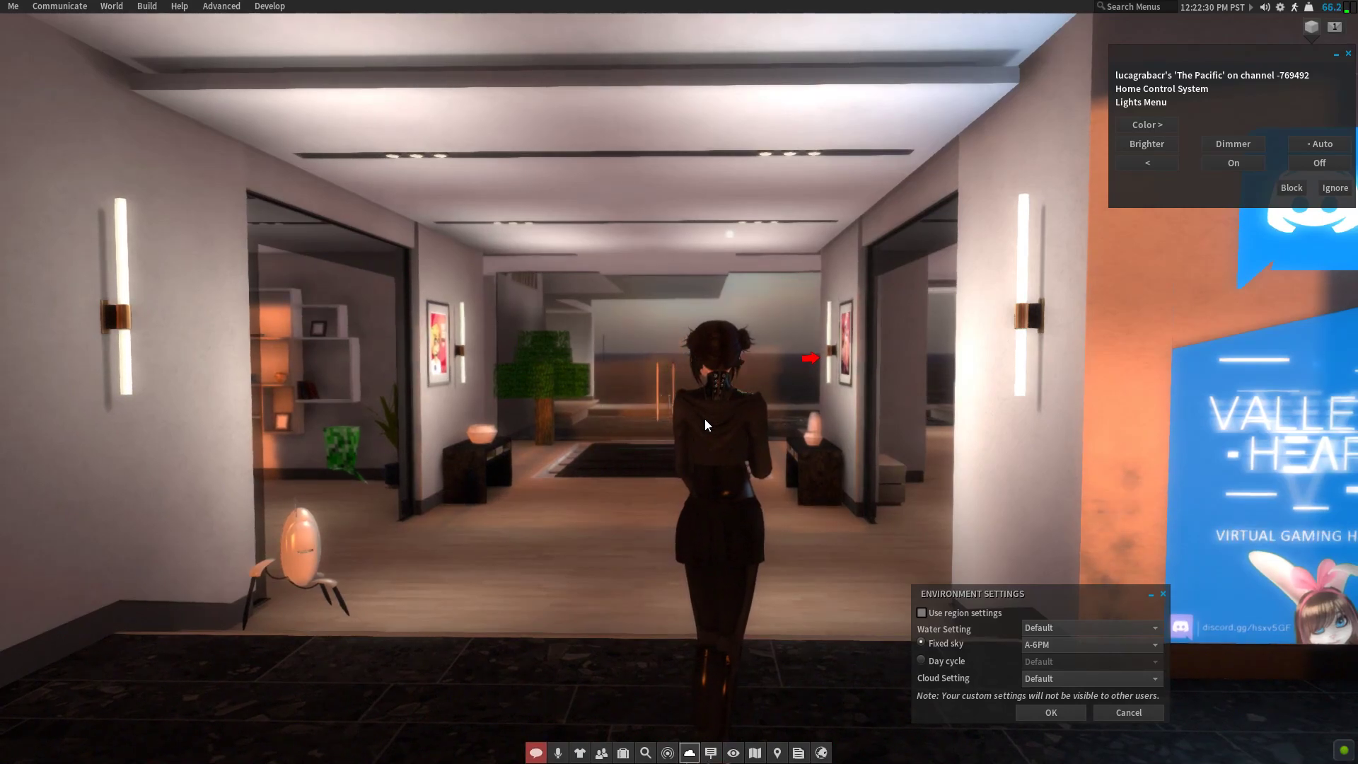
pyautogui.hotkey('ctrl', 'p')
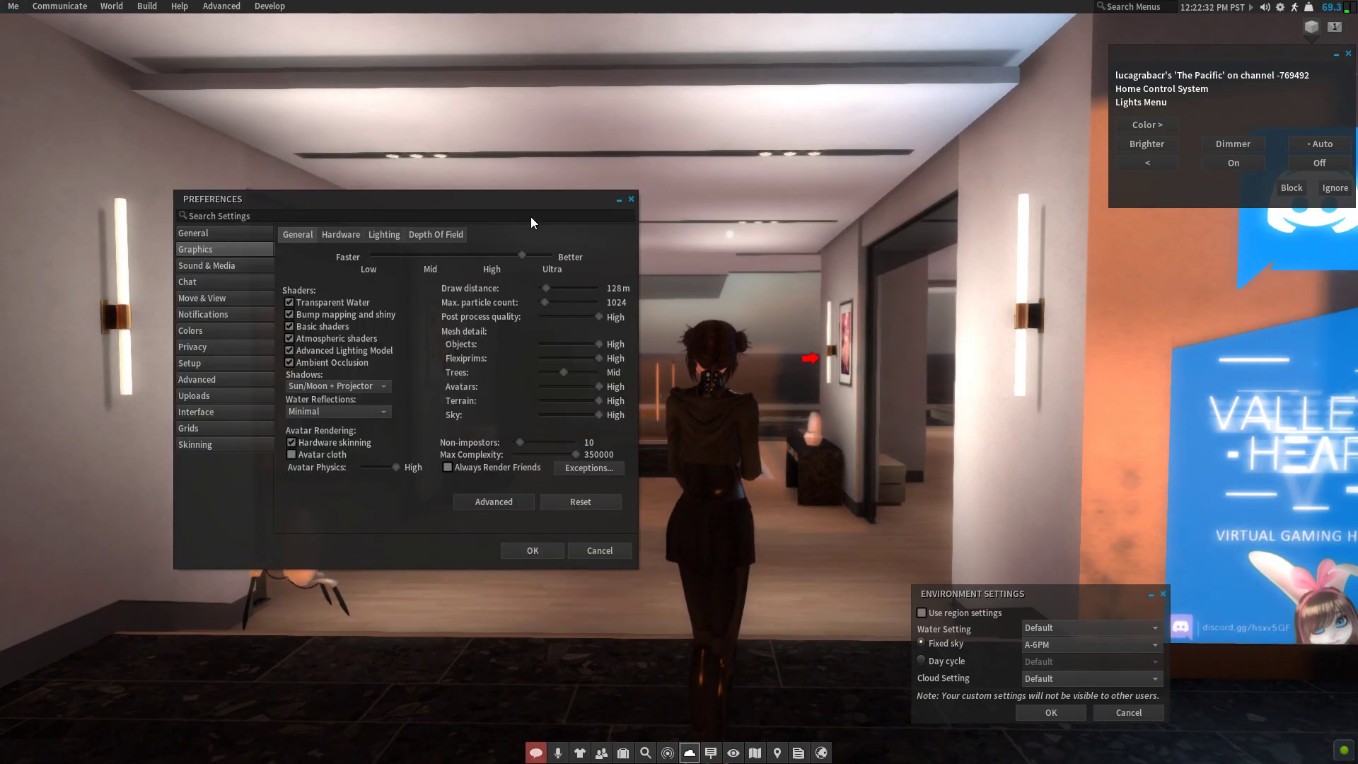
pyautogui.click(343, 235)
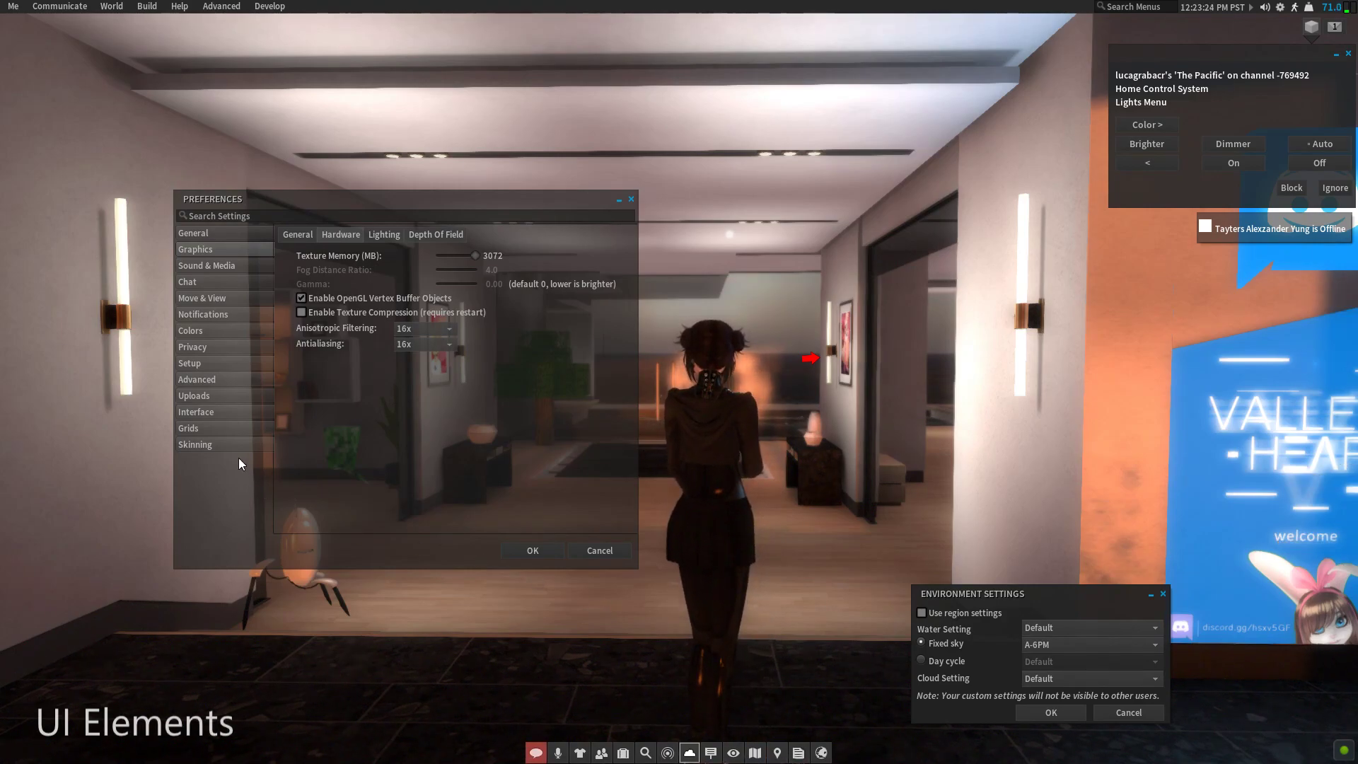
pyautogui.click(521, 552)
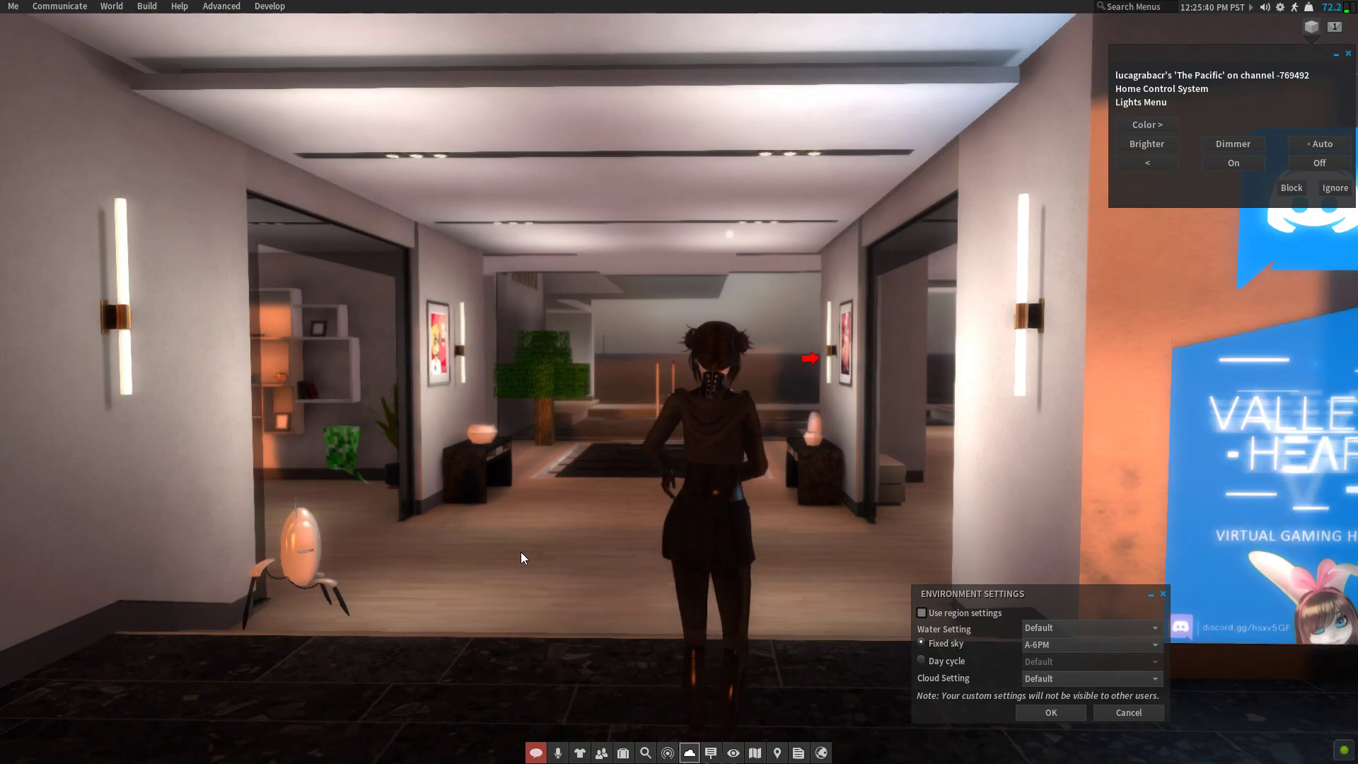
# Search the preferences for "name tag", review the name tag options and confirm the preferences with My name unticked
pyautogui.hotkey('ctrl', 'p')
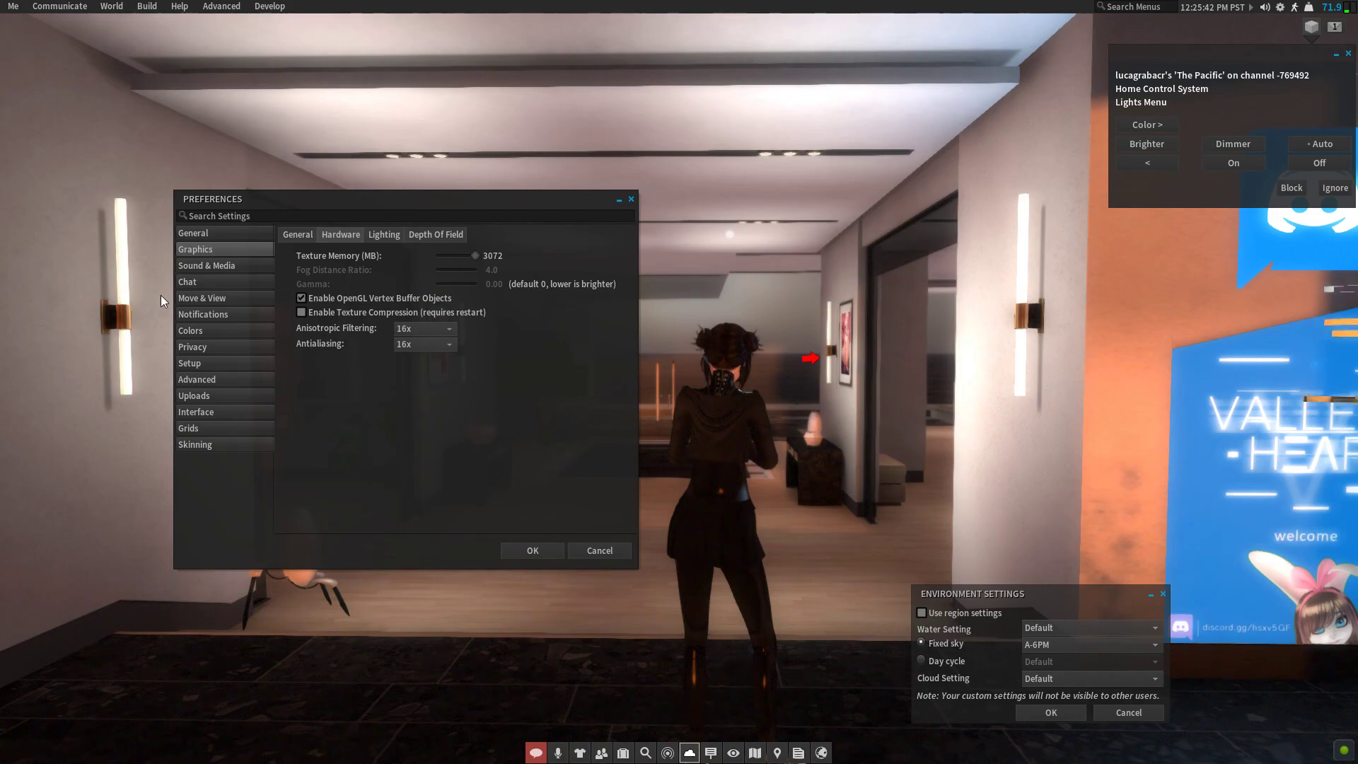
pyautogui.click(254, 219)
pyautogui.write('nam')
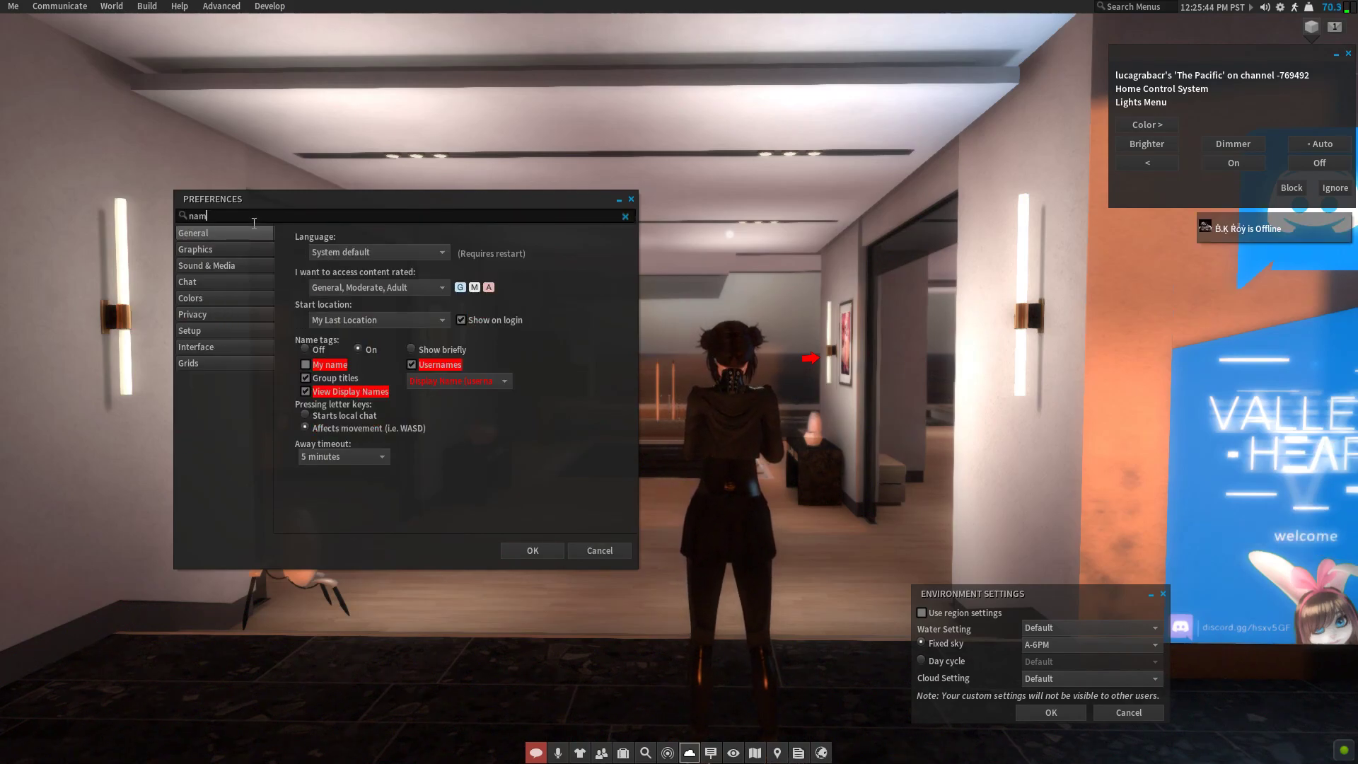
pyautogui.write('e tag')
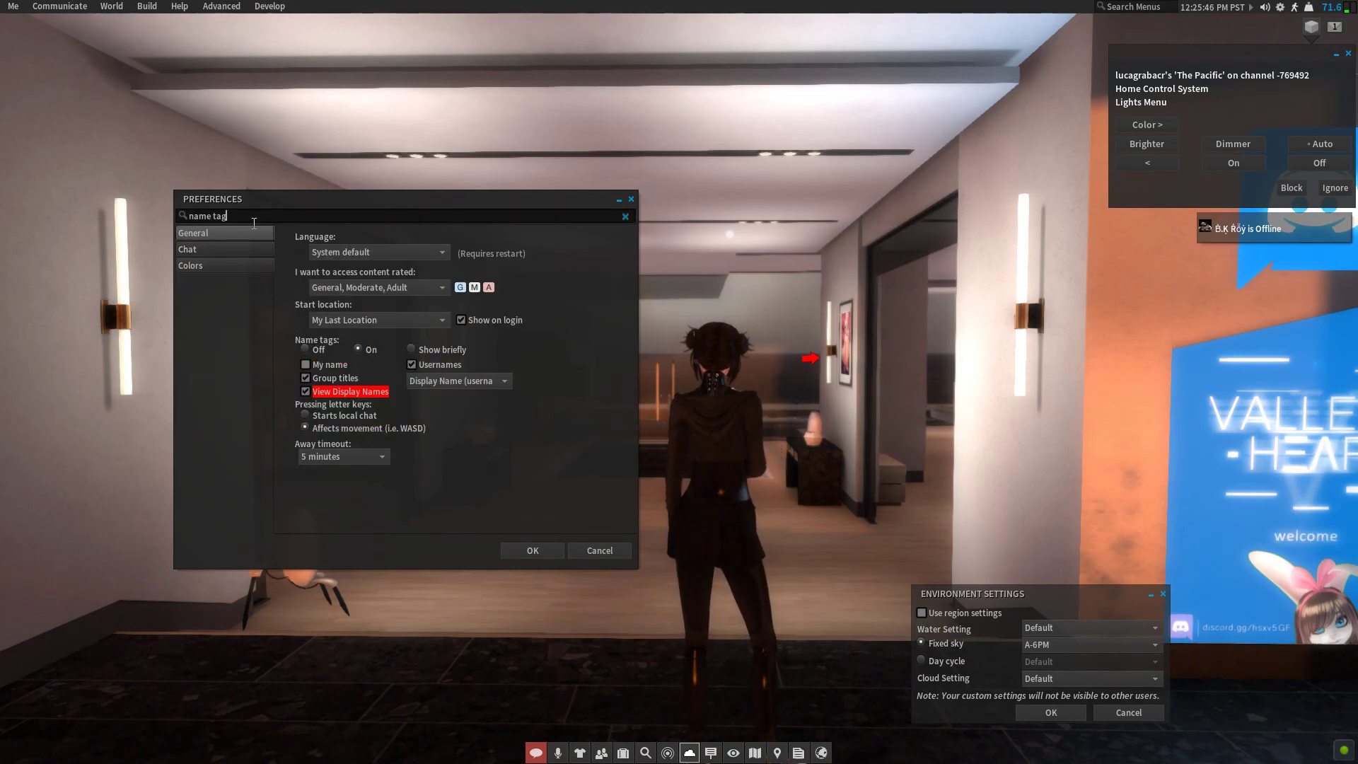
pyautogui.click(306, 365)
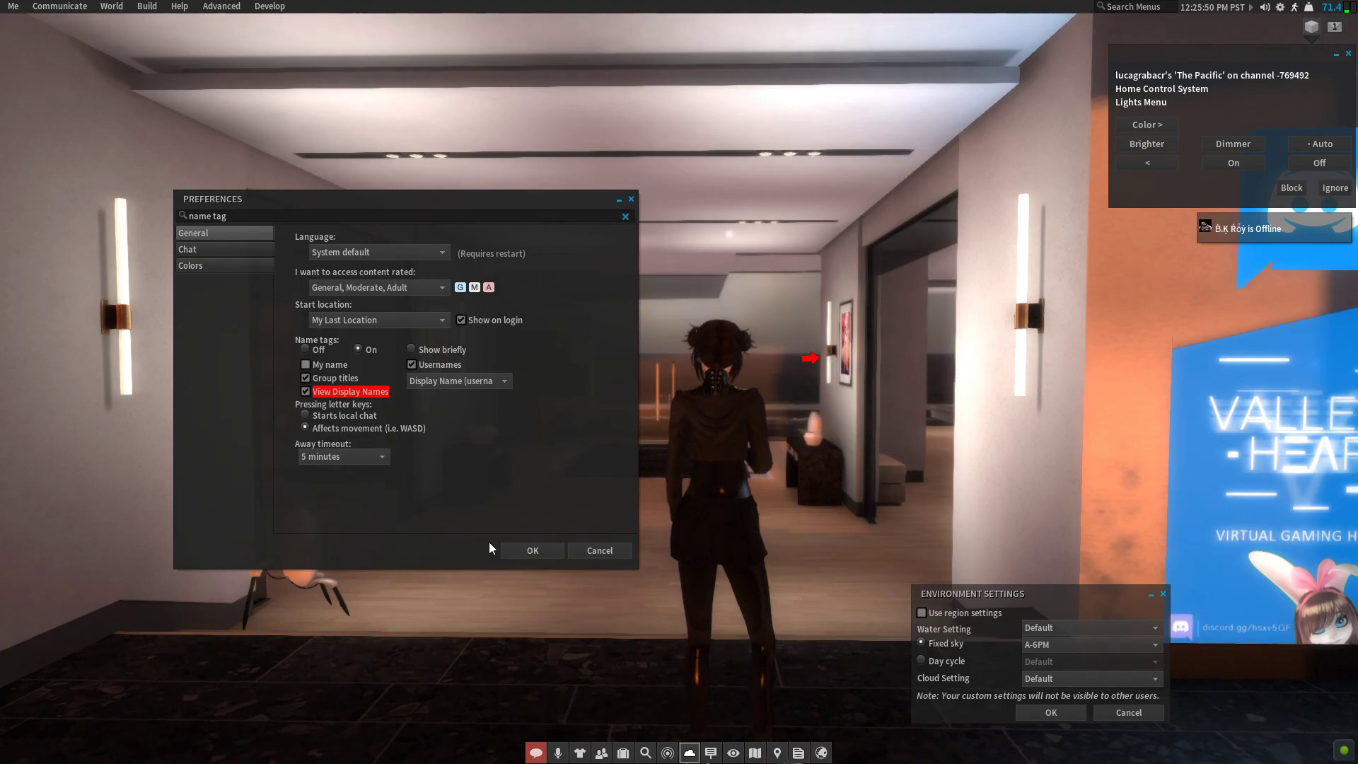
pyautogui.click(527, 553)
pyautogui.press('Up')
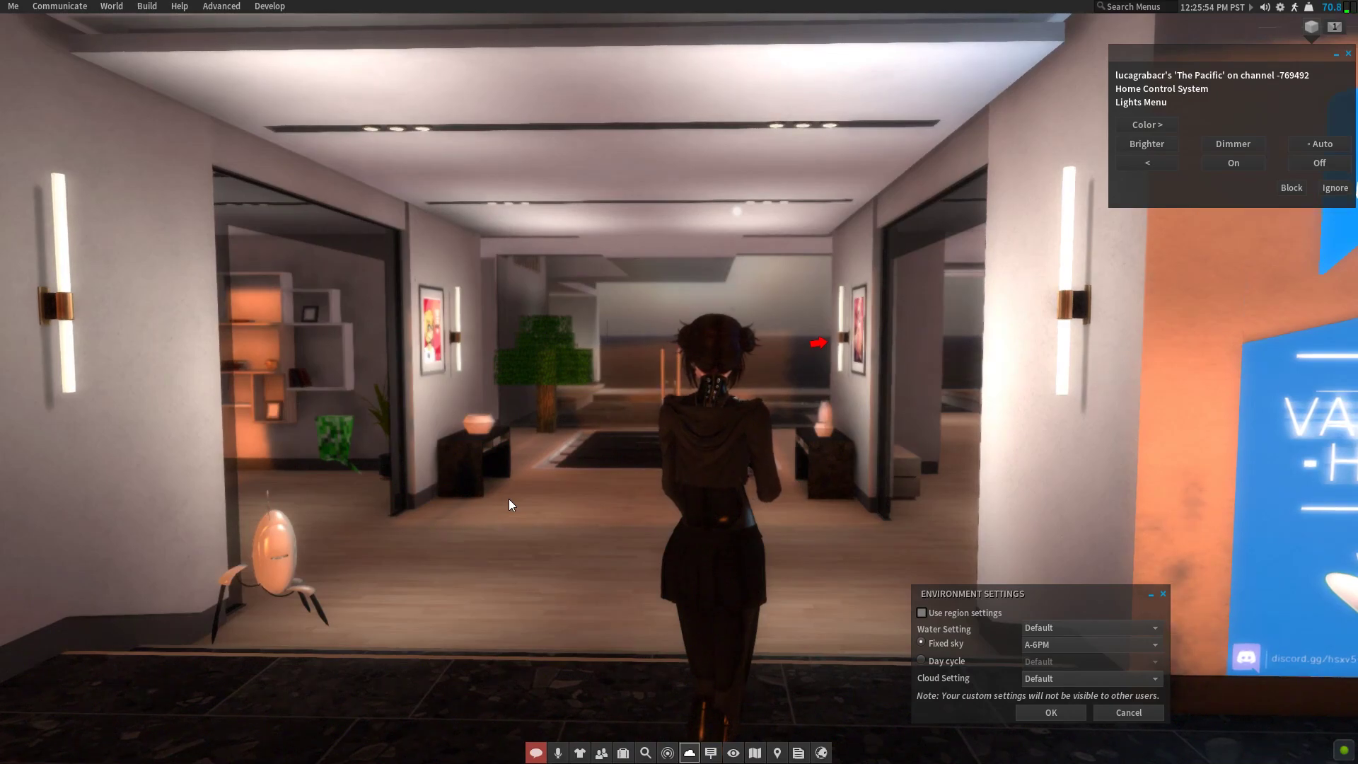
pyautogui.press('Up')
pyautogui.press('Left')
pyautogui.press('Left')
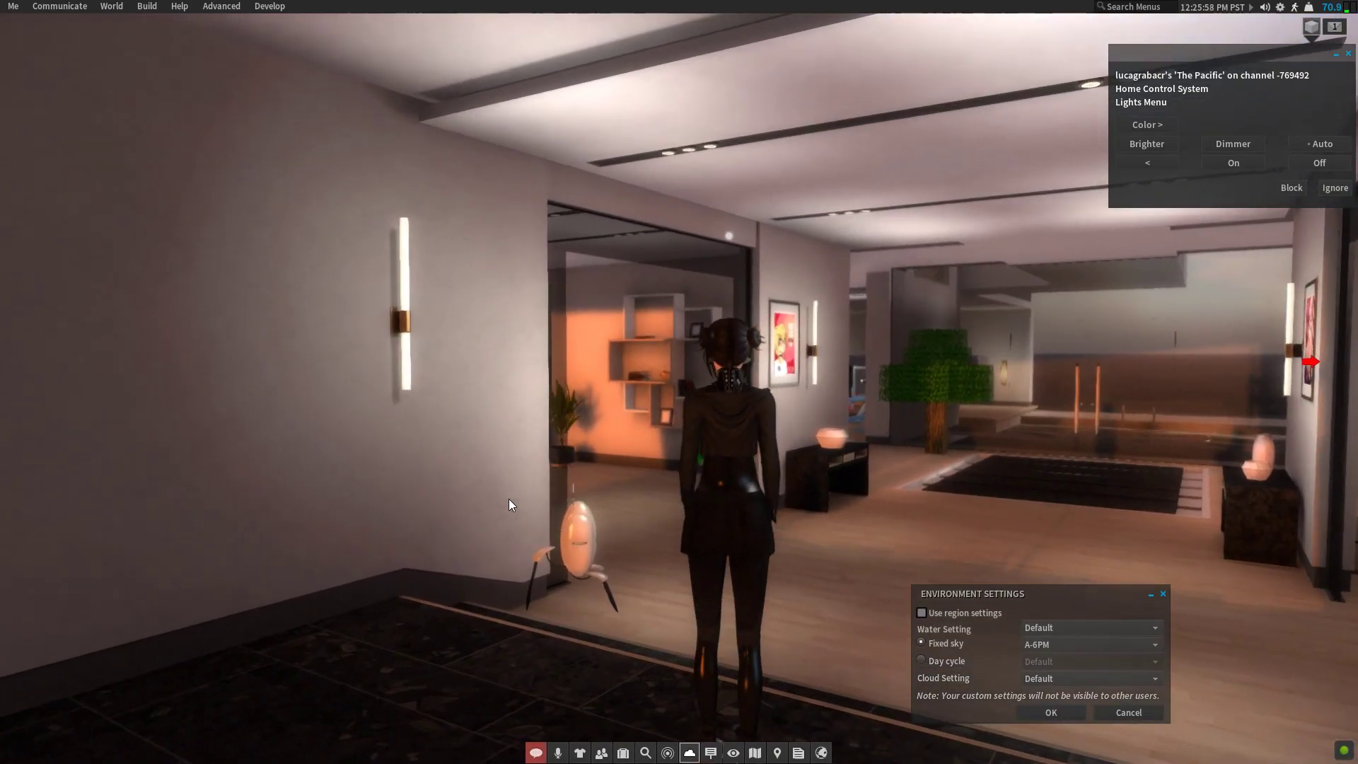
pyautogui.press('Right')
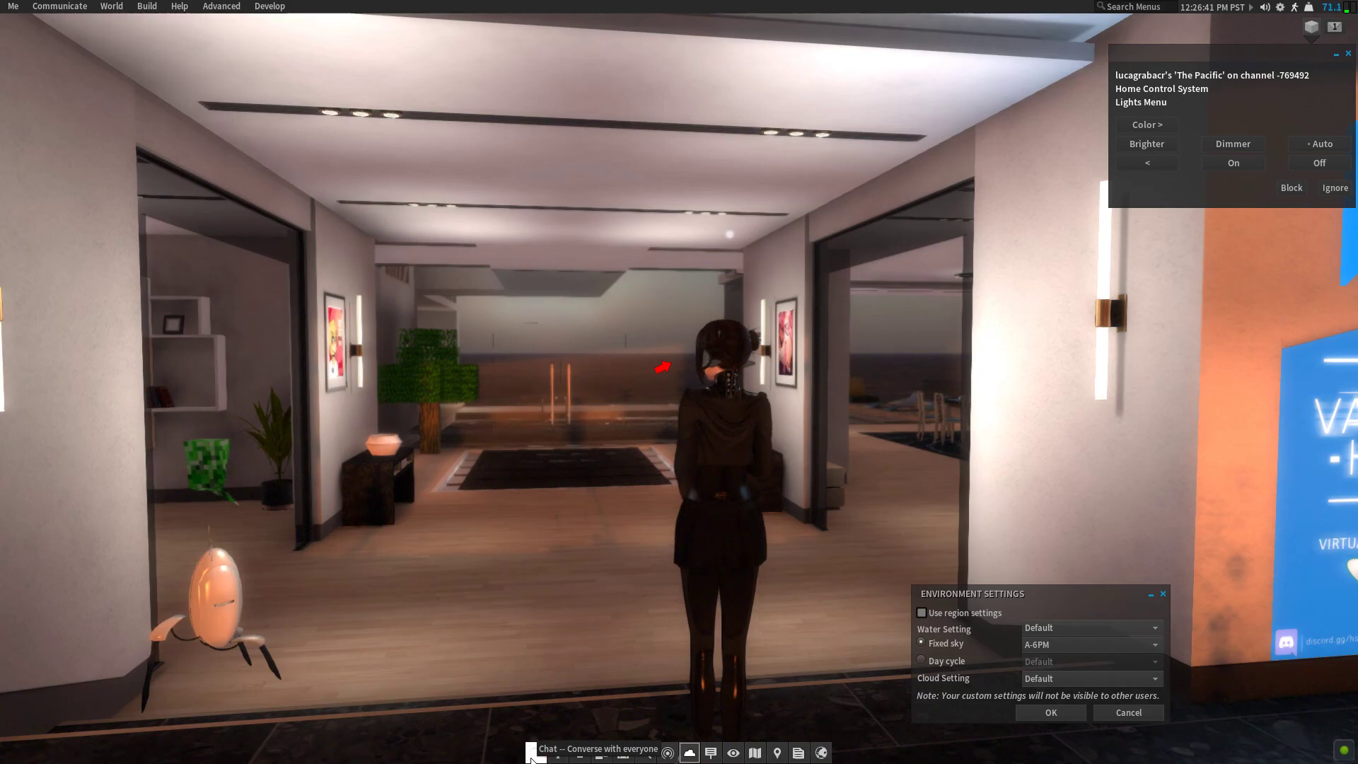
# View the toolbar's button and layout options, dismiss them and confirm the environment settings
pyautogui.rightClick(532, 759)
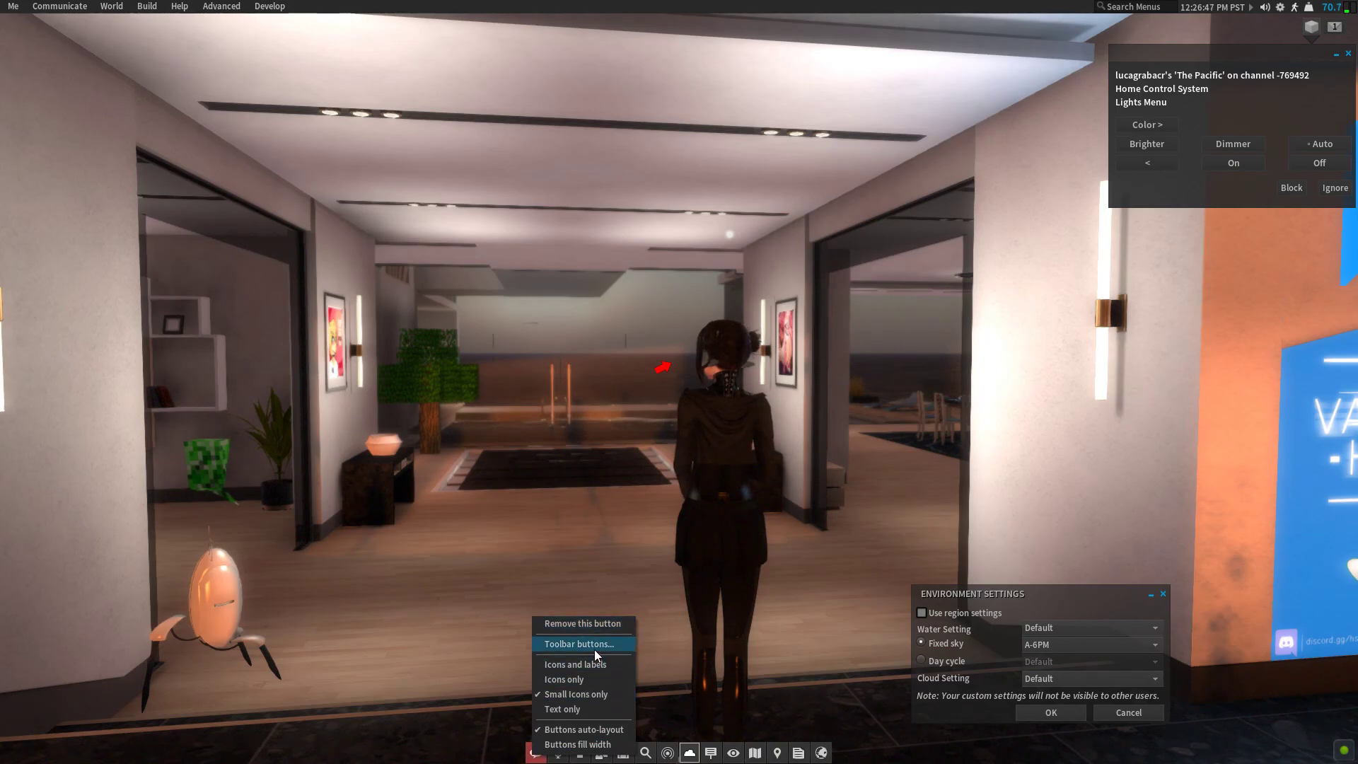
pyautogui.click(526, 546)
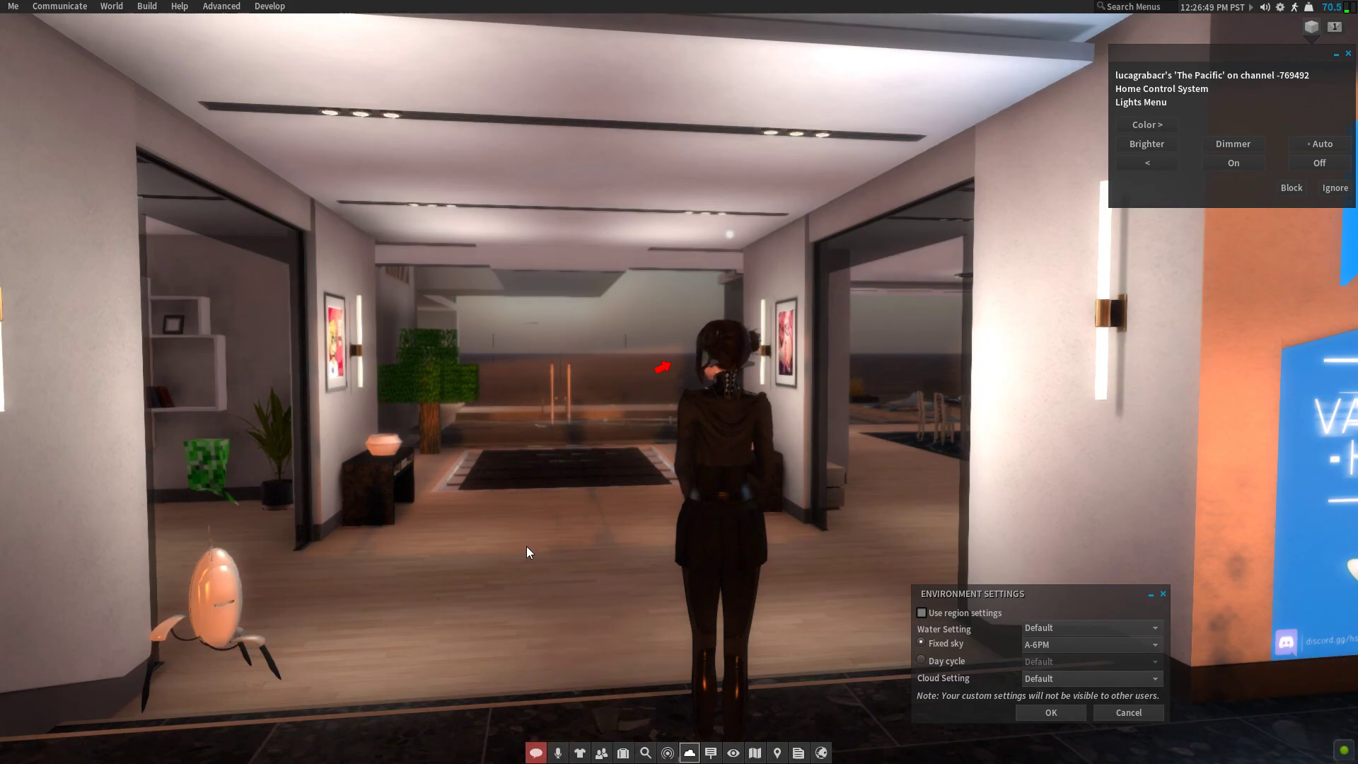
pyautogui.press('Up')
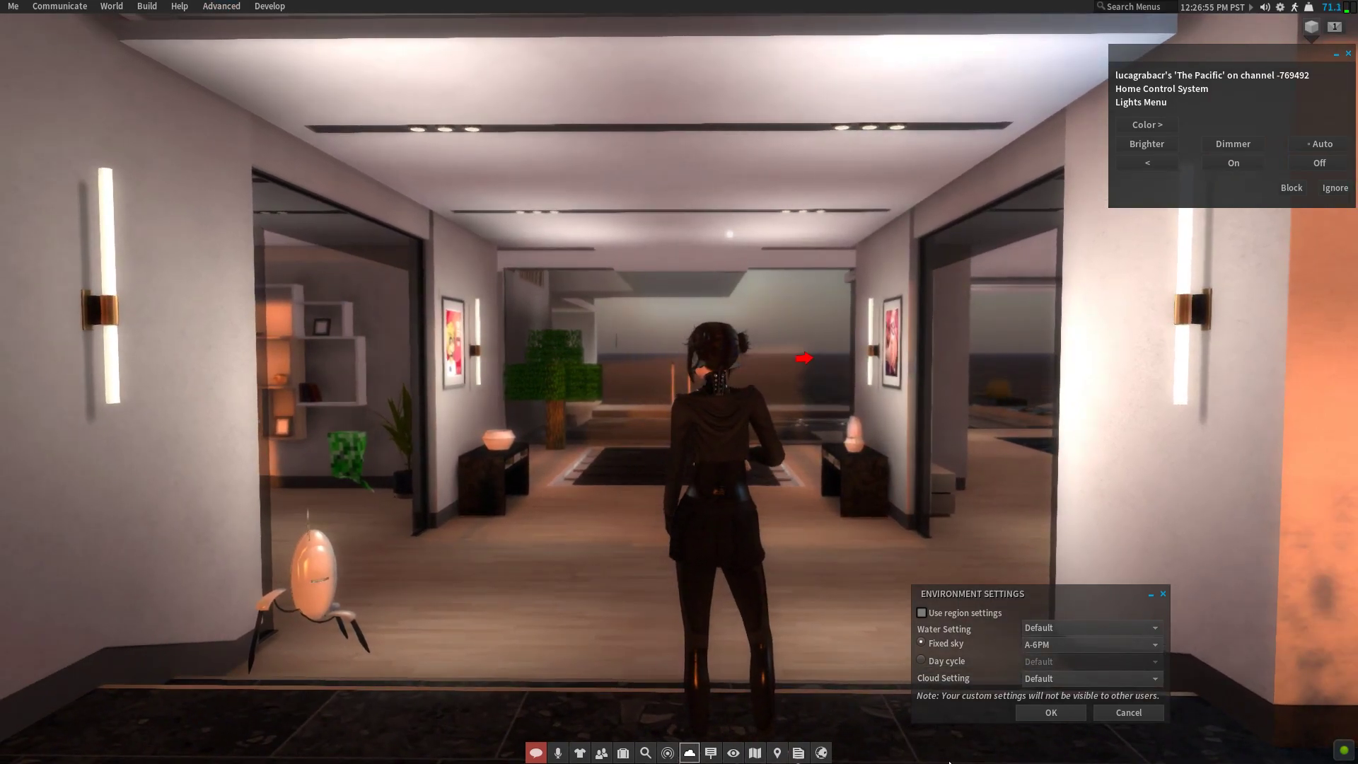
pyautogui.click(1053, 712)
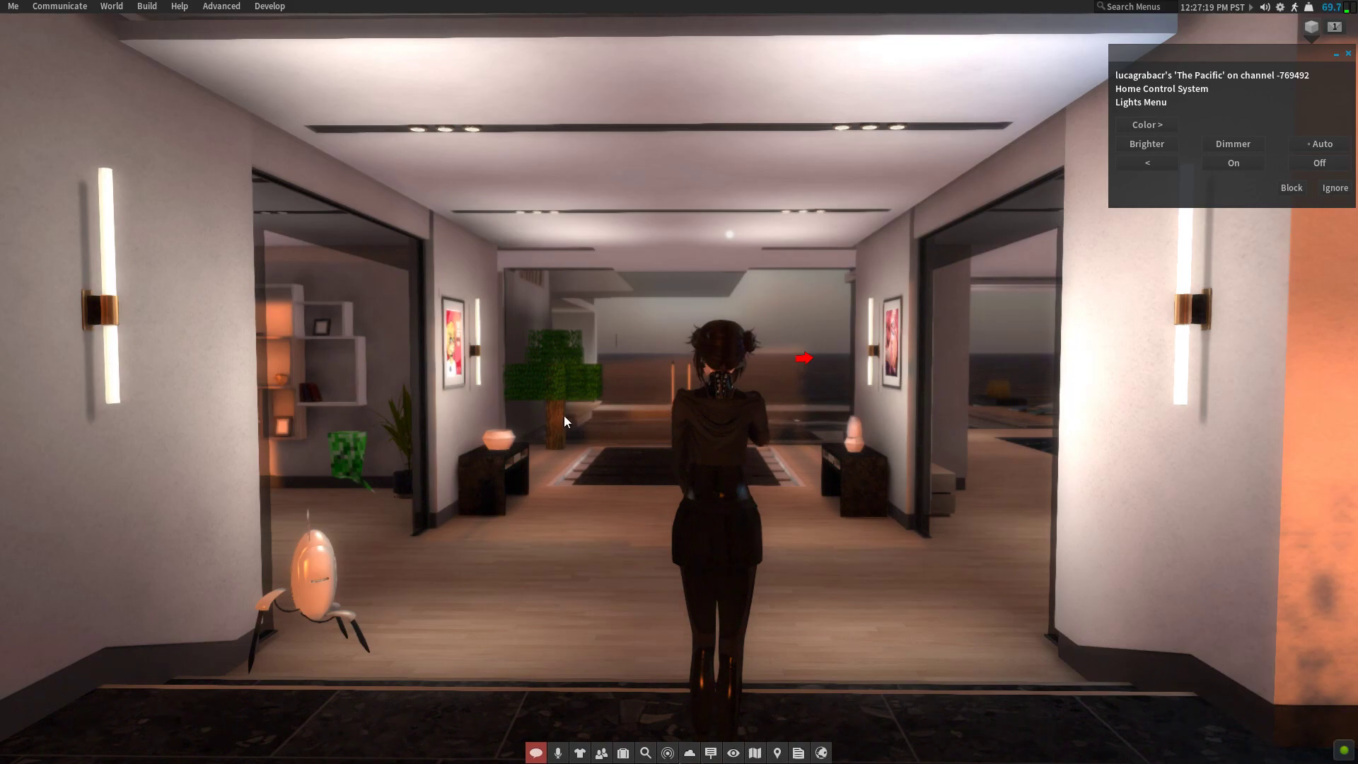
# Show the Navigation & Favorites Bar, point out the location text in it and hide the location bar again
pyautogui.rightClick(368, 8)
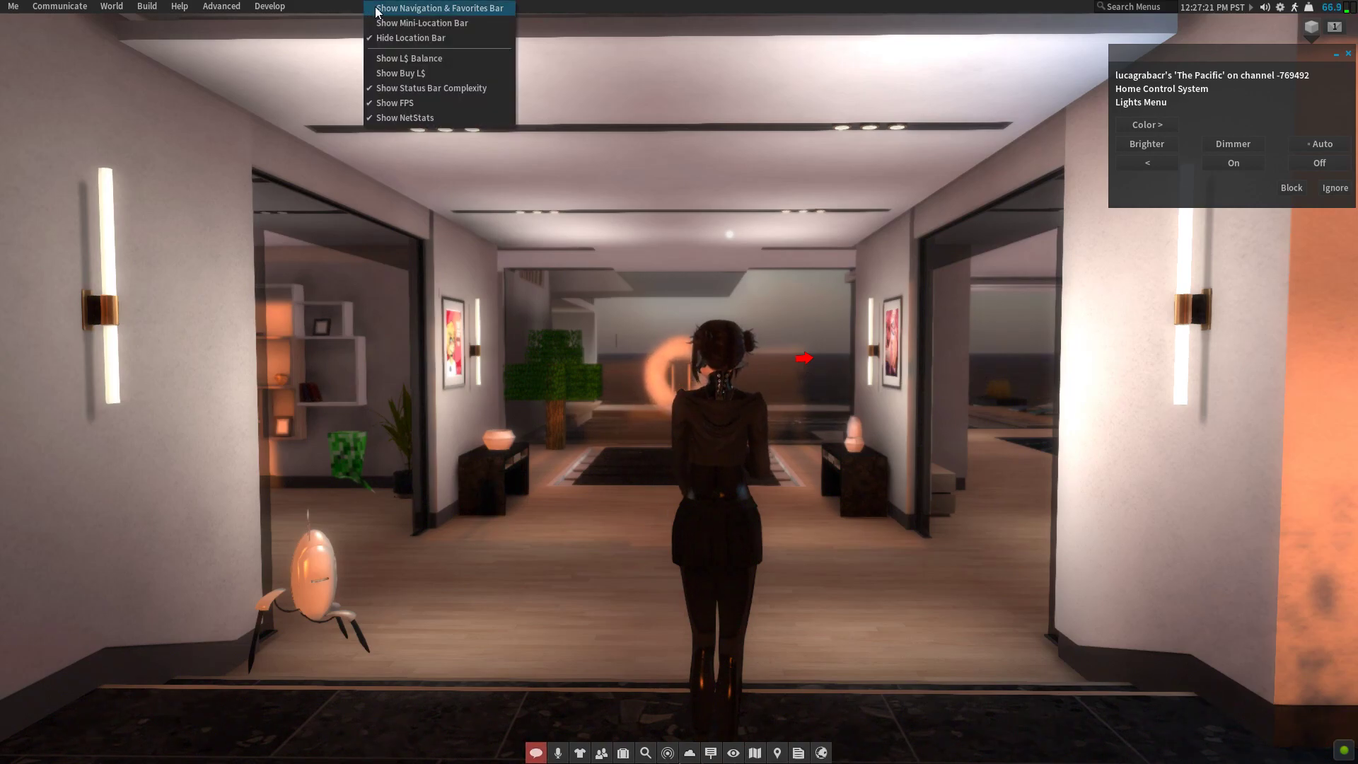
pyautogui.click(377, 8)
pyautogui.moveTo(315, 25); pyautogui.dragTo(423, 42)
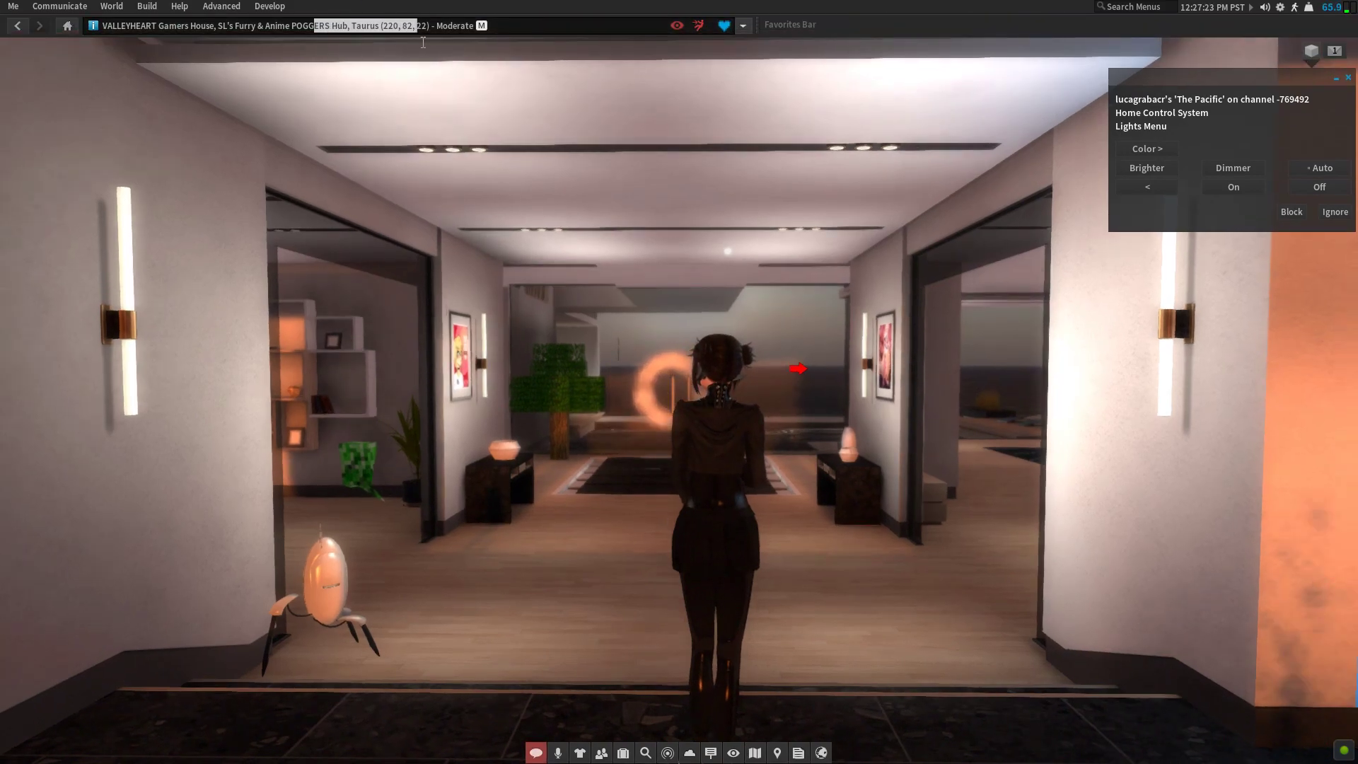
pyautogui.click(626, 270)
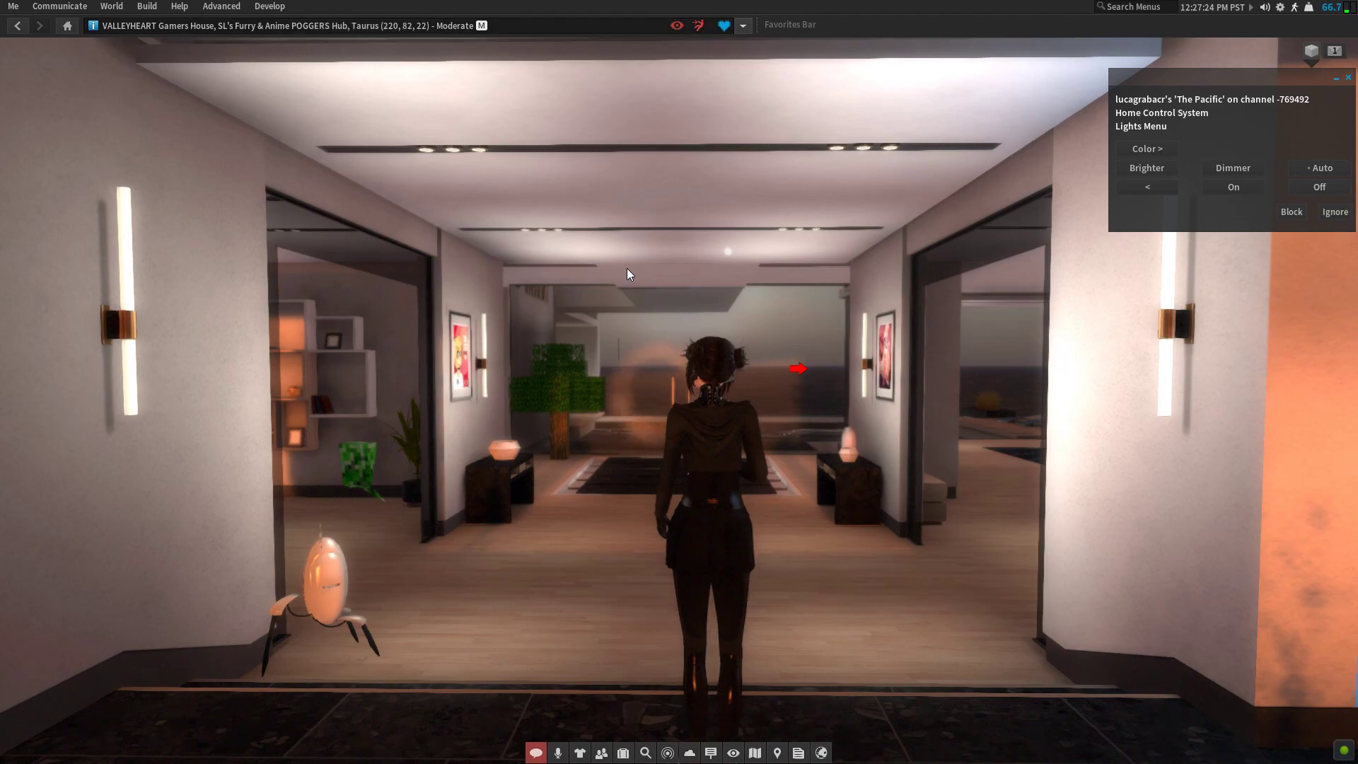
pyautogui.rightClick(468, 9)
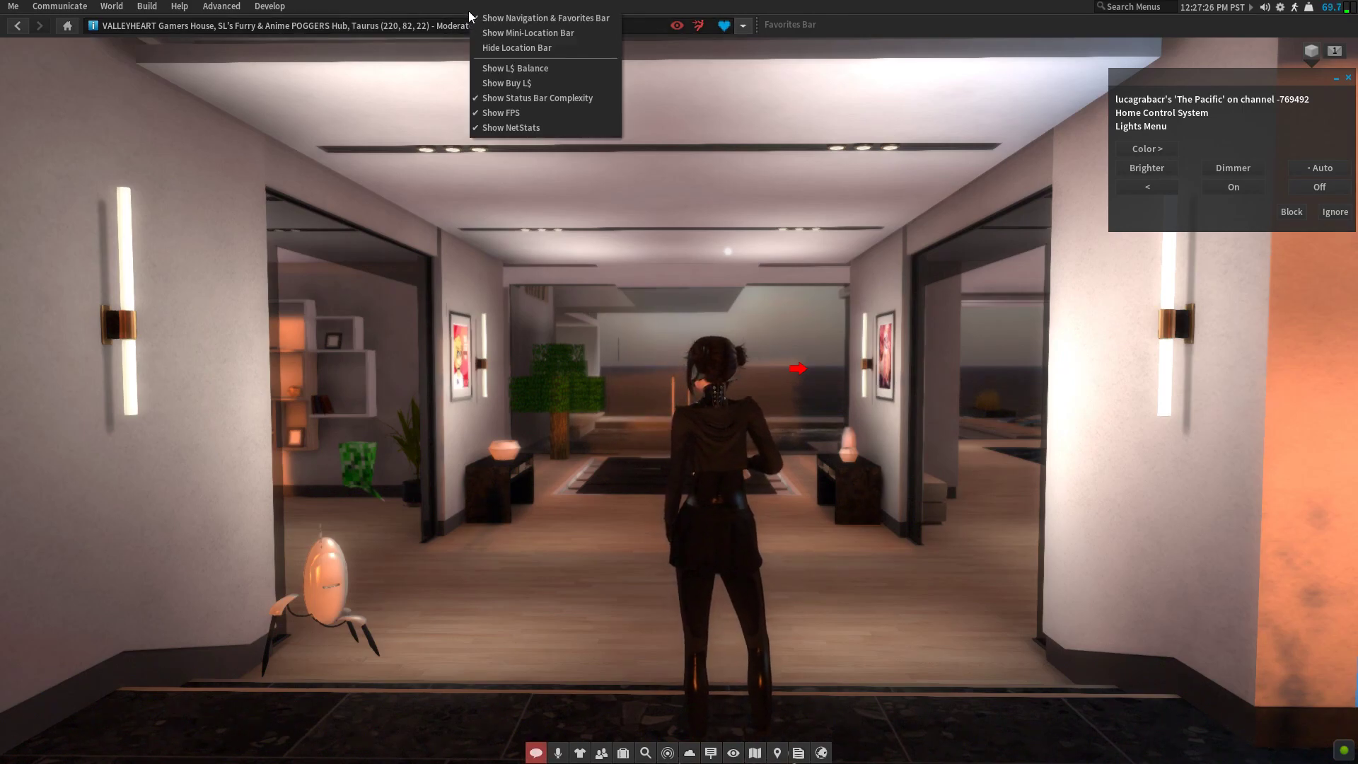
pyautogui.click(493, 48)
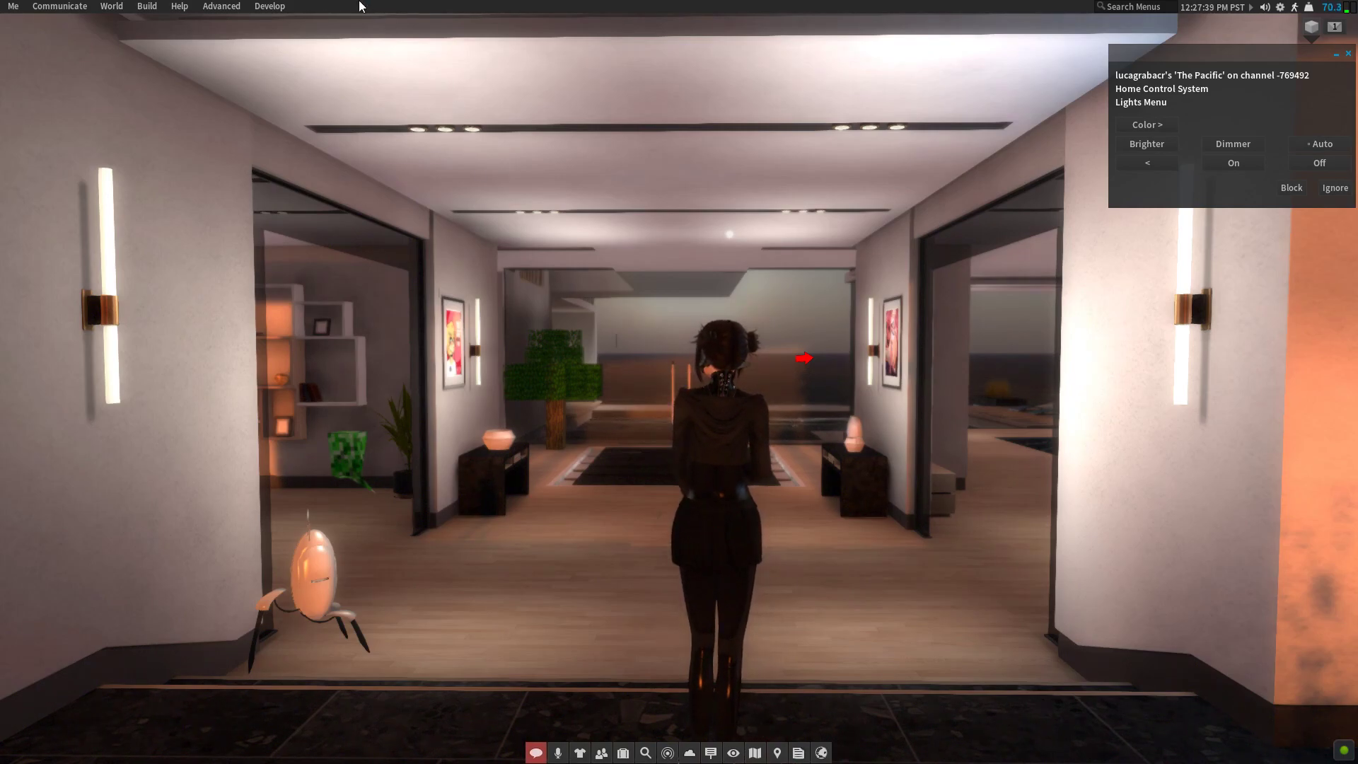
# Show the Navigation & Favorites Bar and walk the avatar from the entrance hall to the kitchen island
pyautogui.rightClick(311, 7)
pyautogui.click(329, 10)
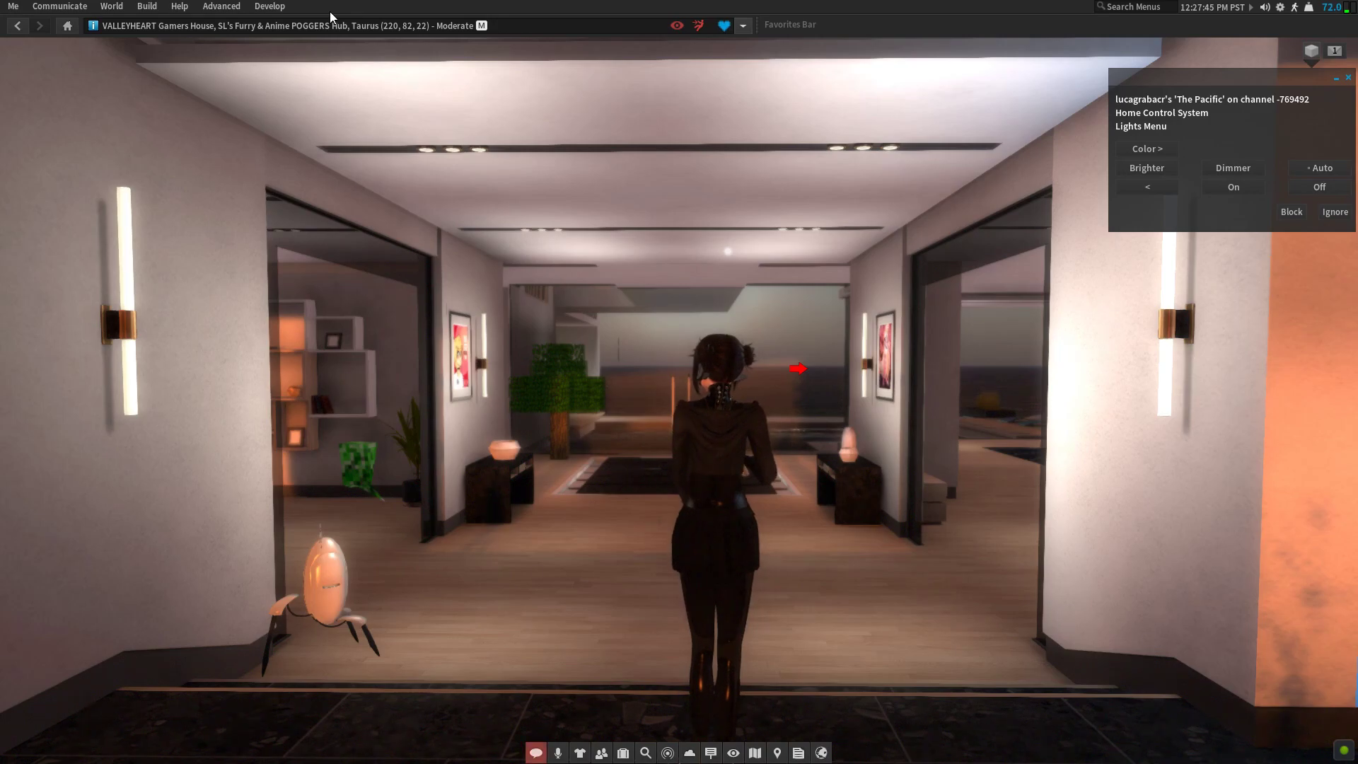
pyautogui.press('Up')
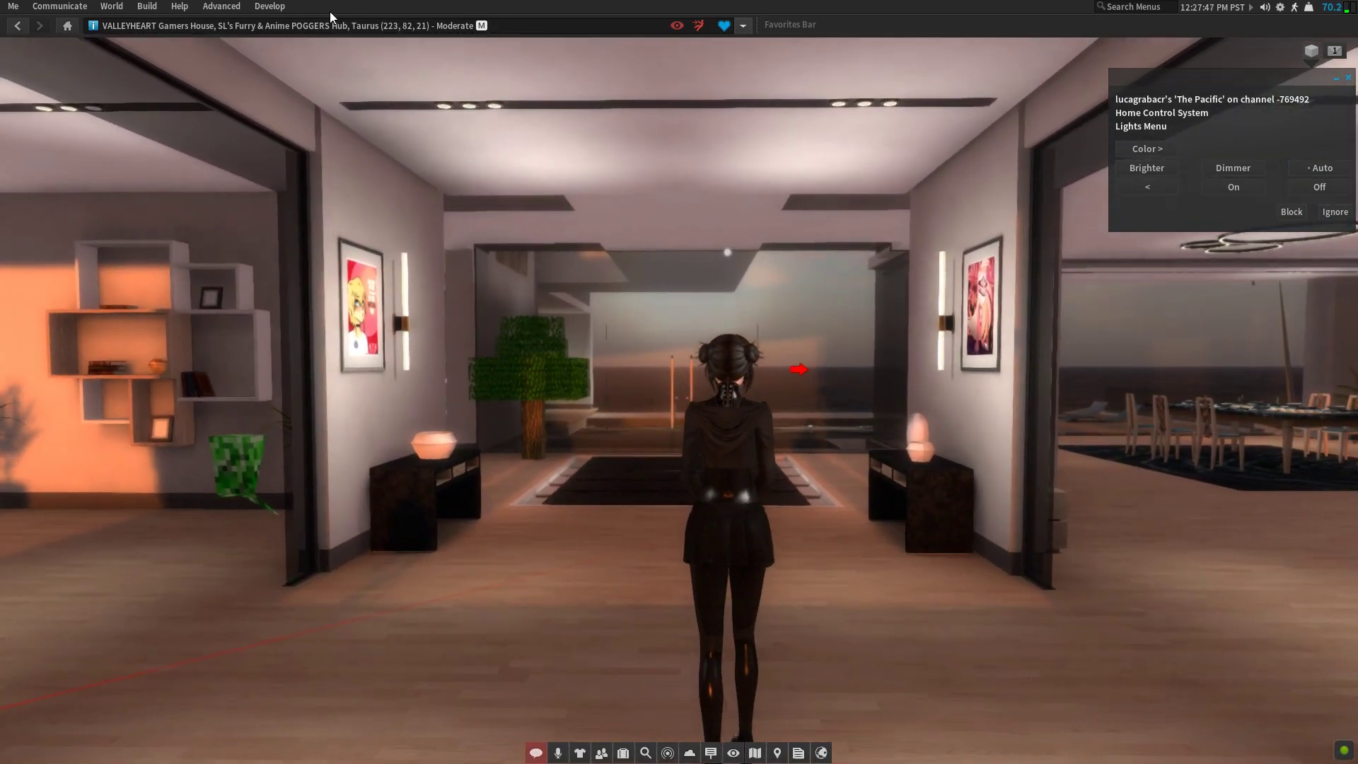
pyautogui.press('Left')
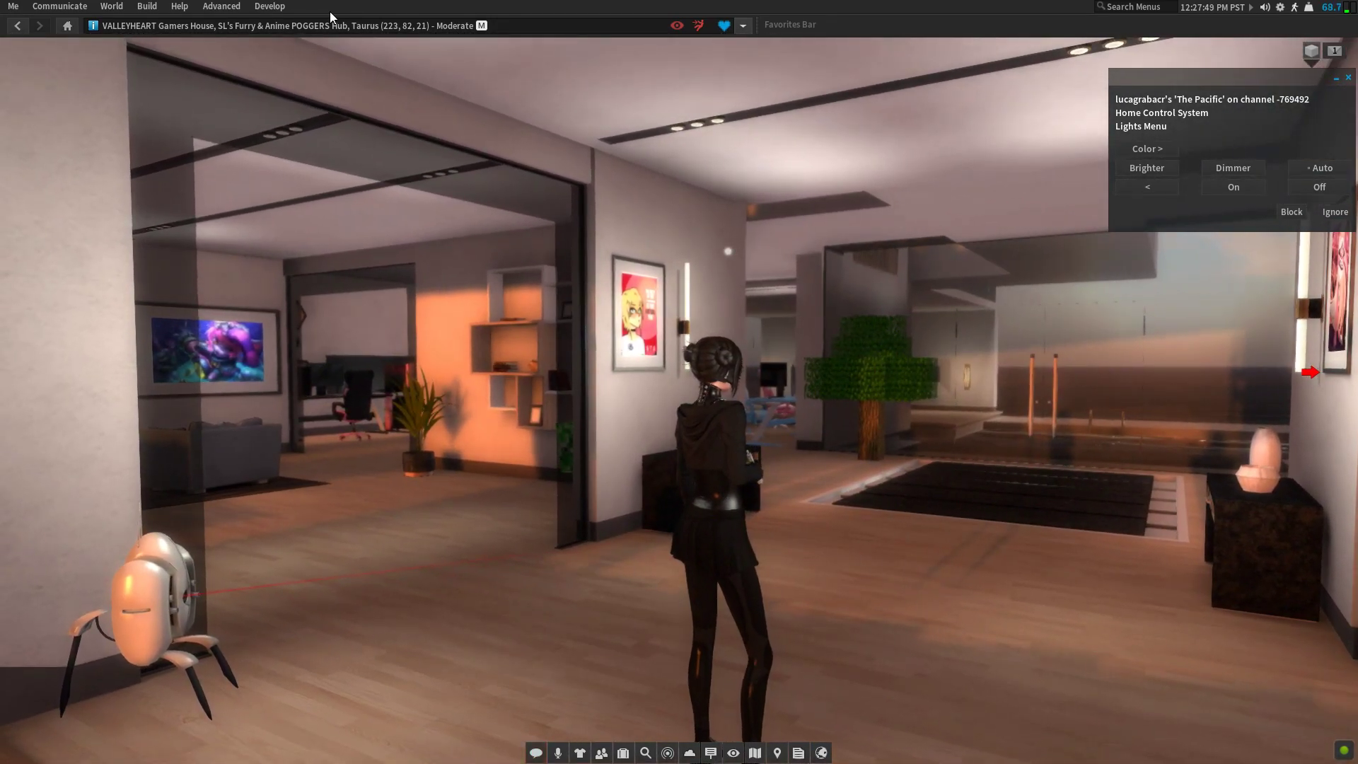
pyautogui.press('Right')
pyautogui.press('Up')
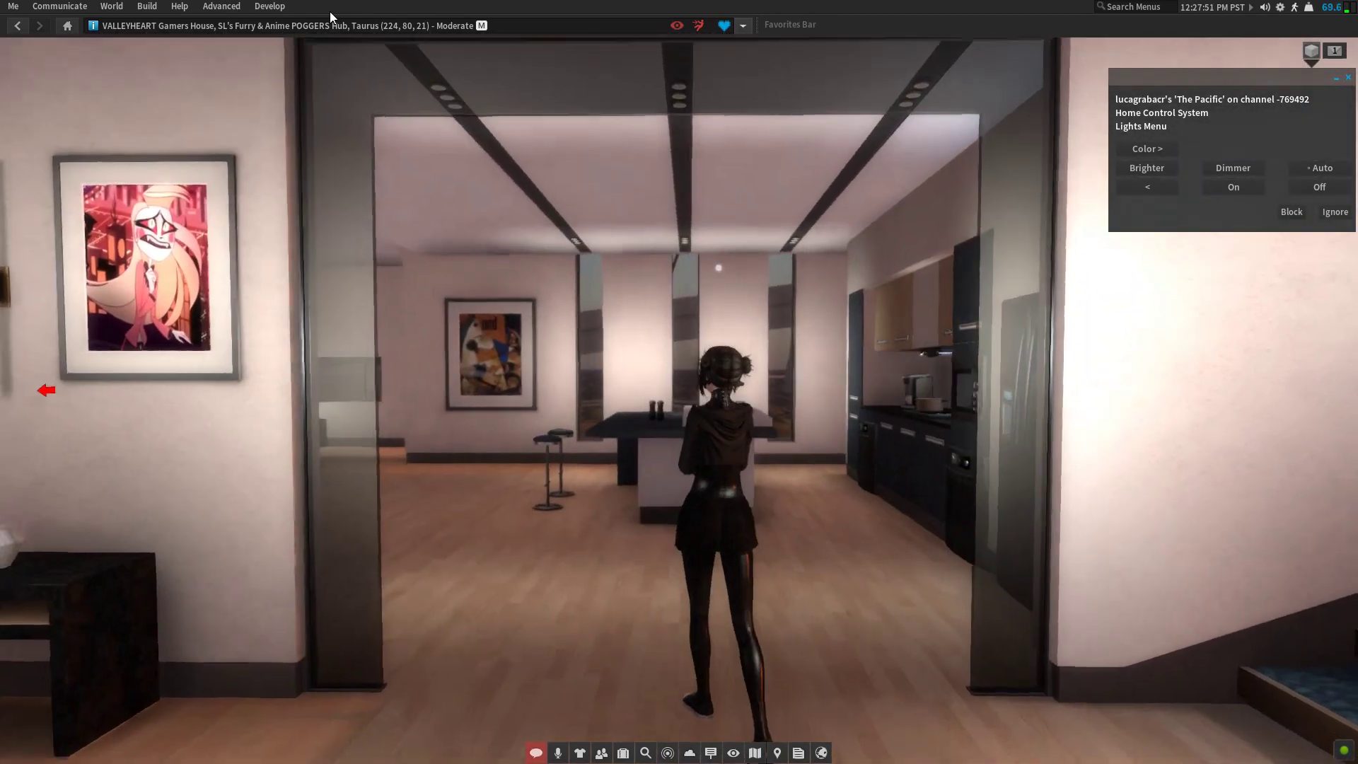
pyautogui.press('Up')
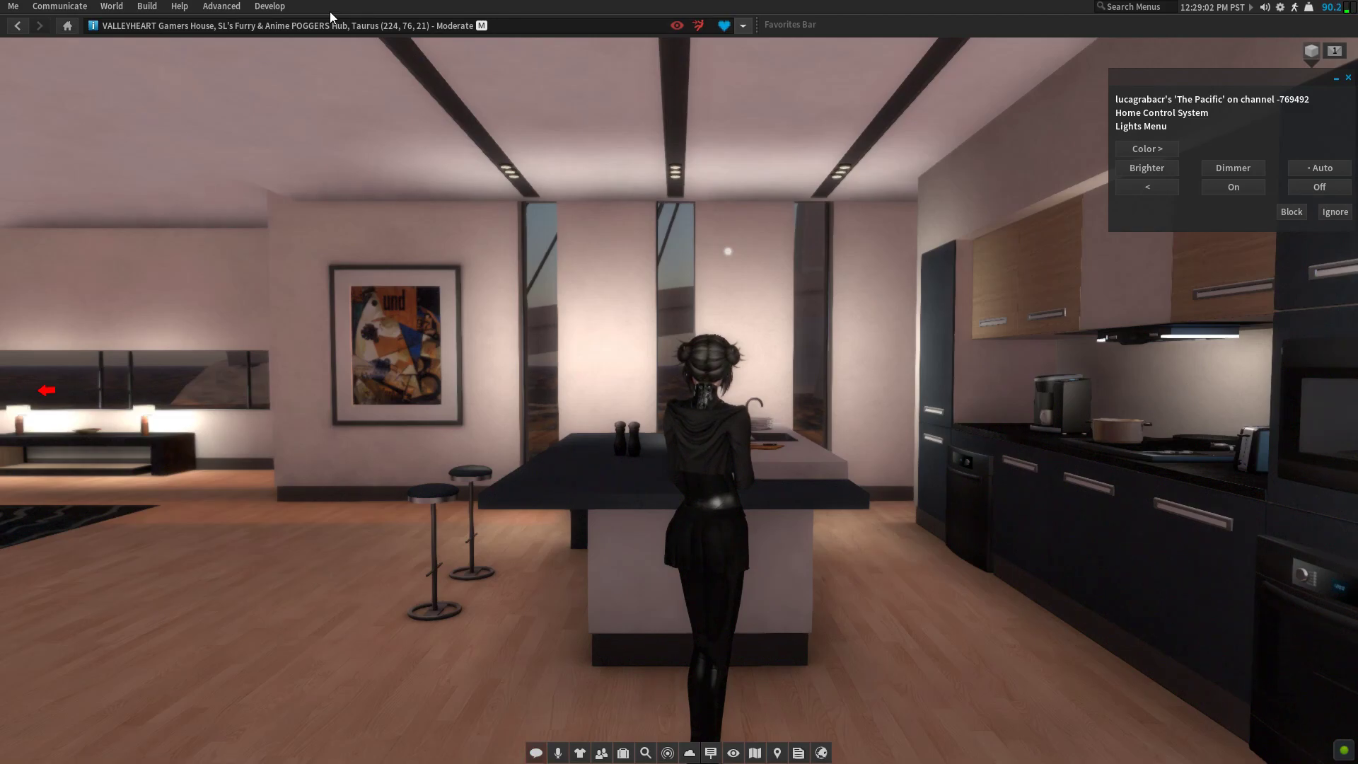
# Hide the location bar and dismiss the home control system's lights menu with Ignore
pyautogui.rightClick(329, 7)
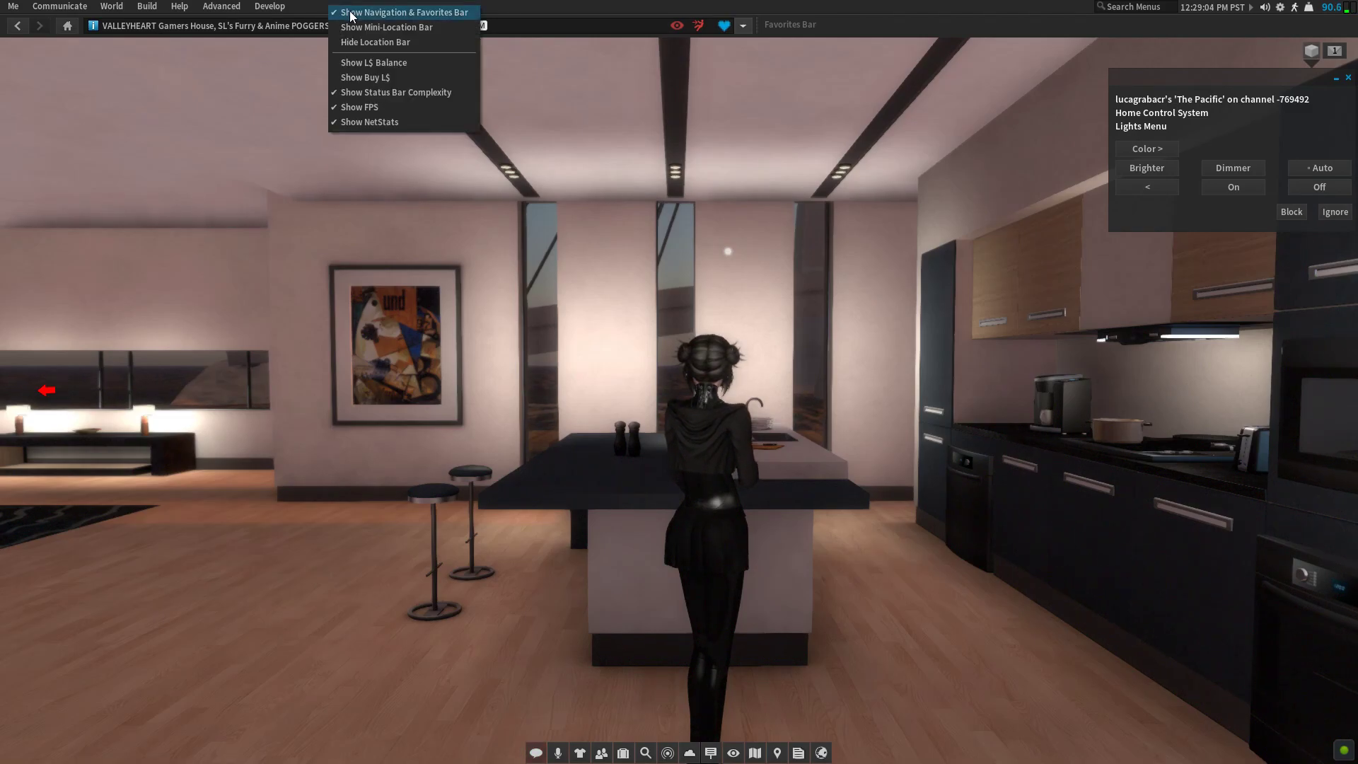
pyautogui.click(354, 42)
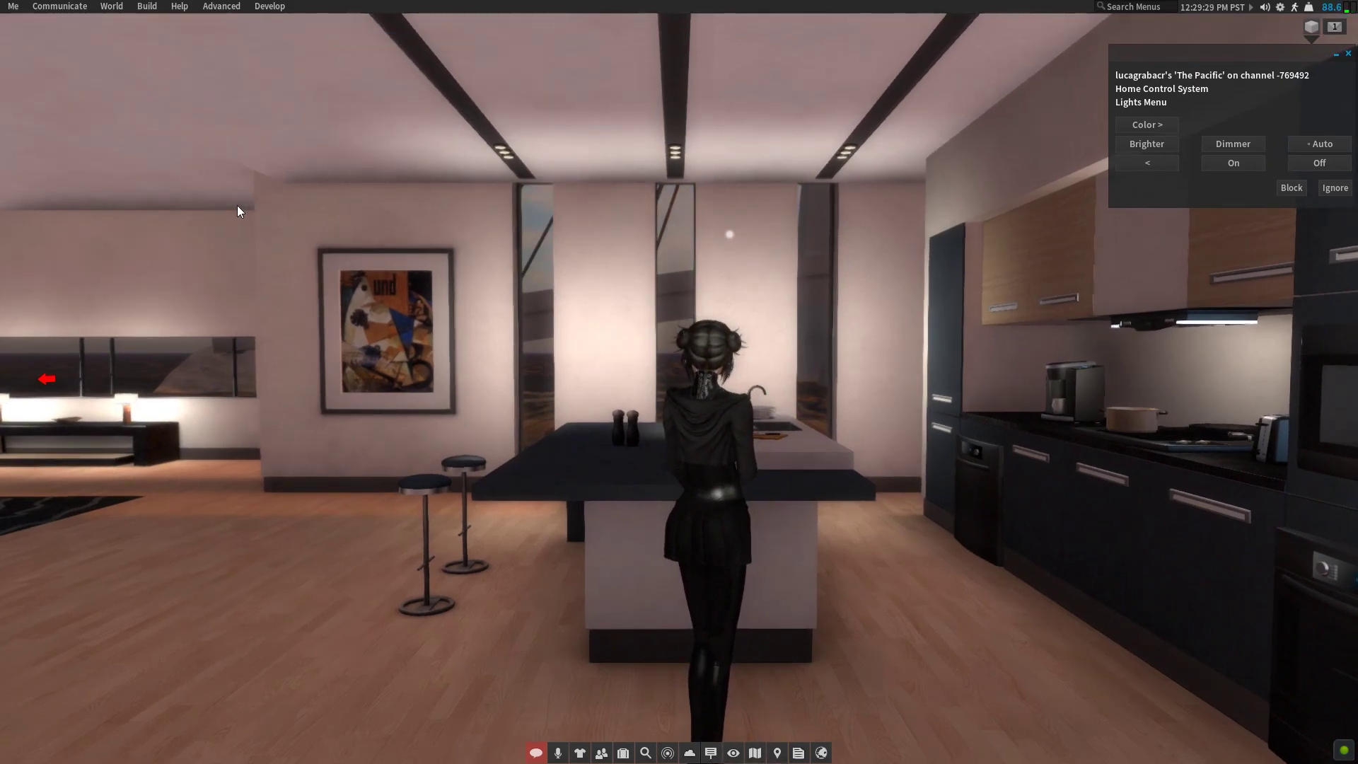
pyautogui.click(1335, 192)
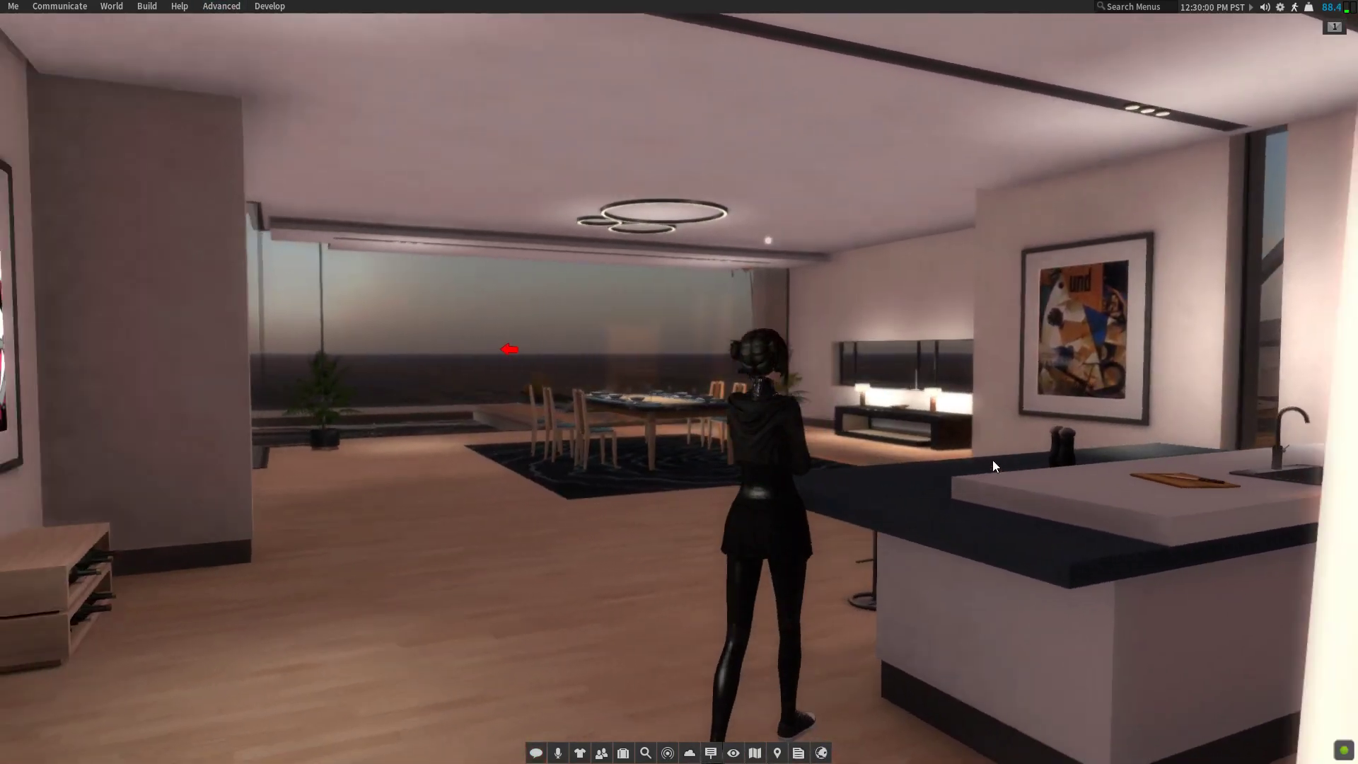
# Walk the avatar from the kitchen island past the block-style tree to the living-room doorway in the computer room
pyautogui.press('Up')
pyautogui.press('Left')
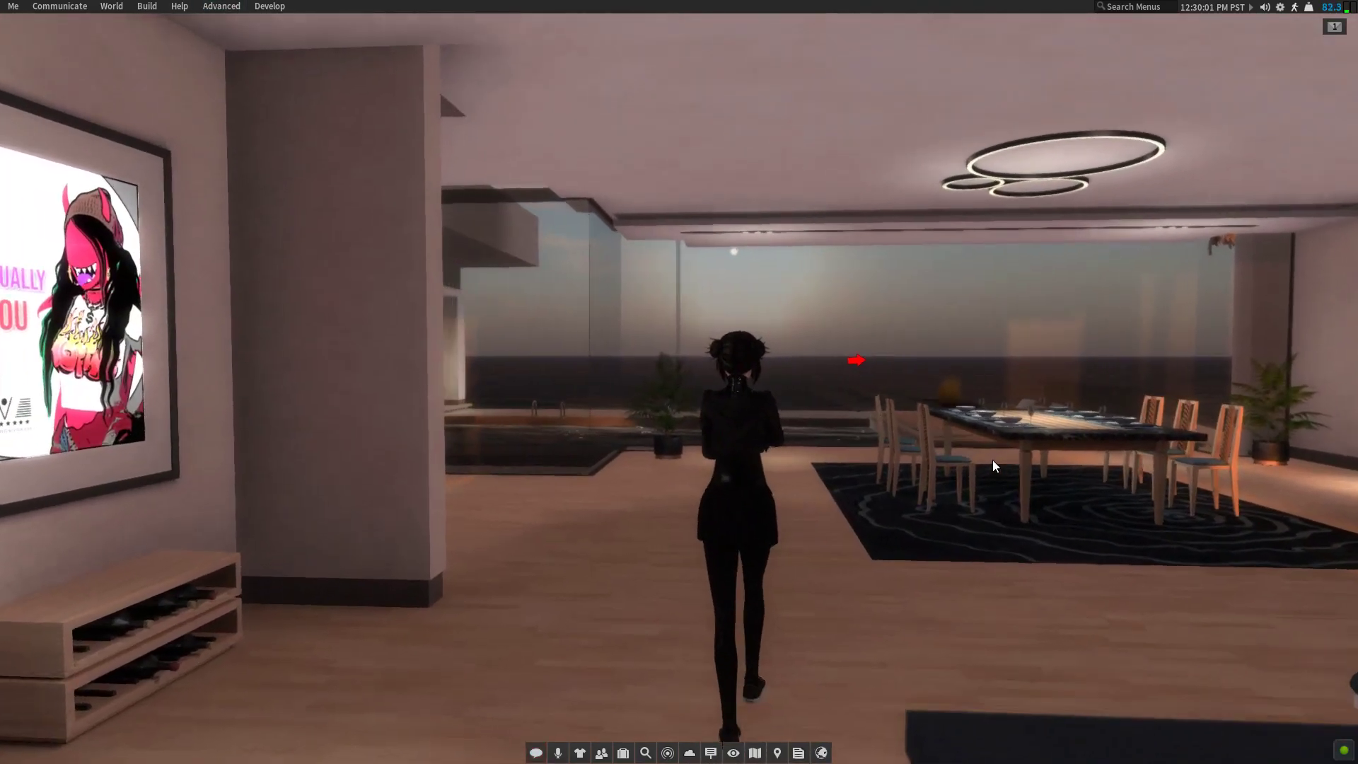
pyautogui.press('Up')
pyautogui.press('Left')
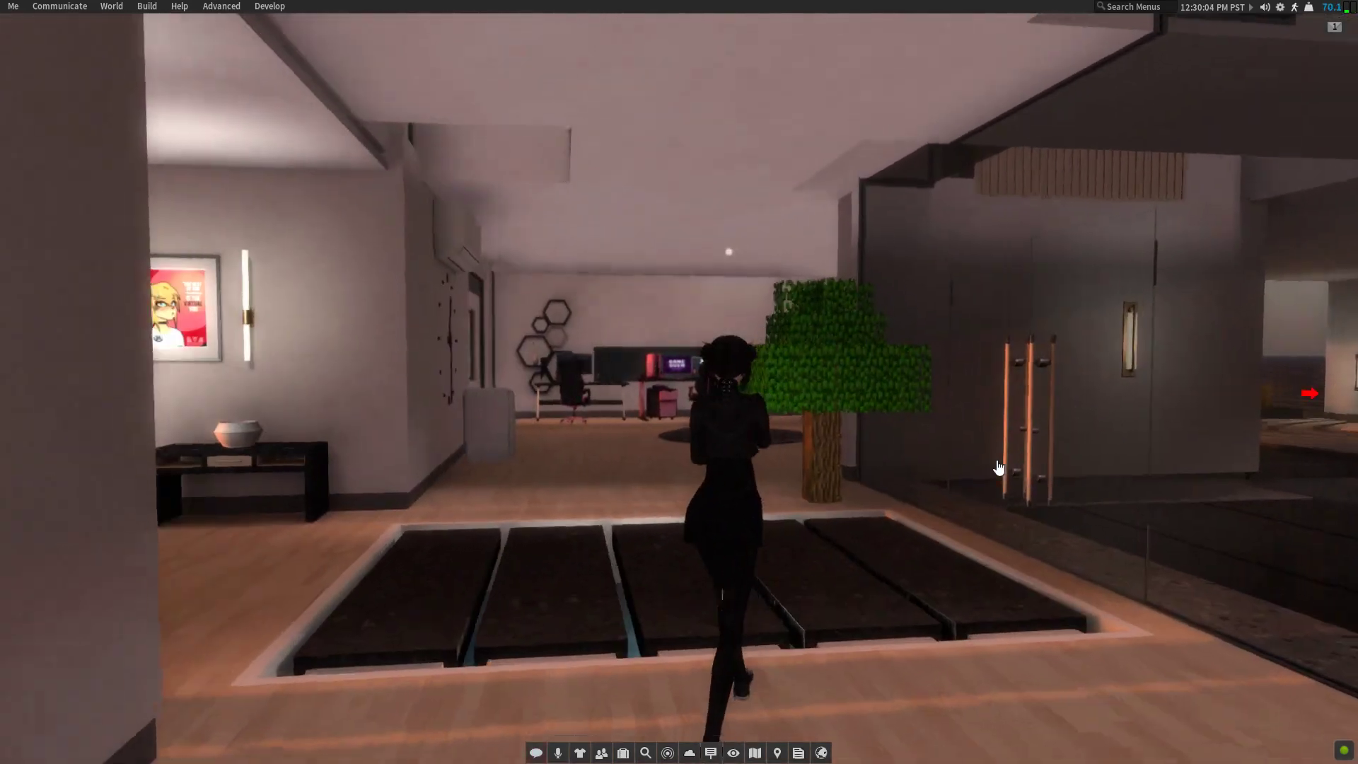
pyautogui.press('Up')
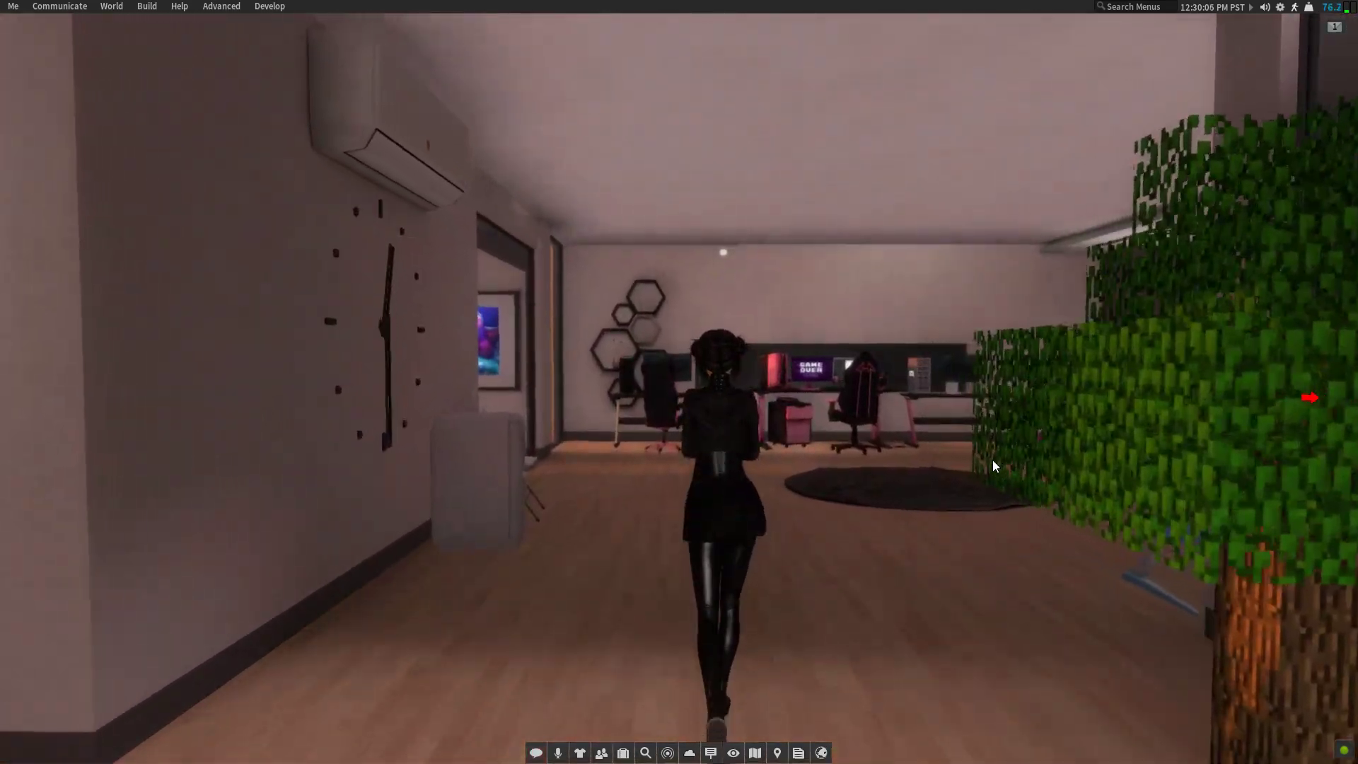
pyautogui.press('Up')
pyautogui.press('Left')
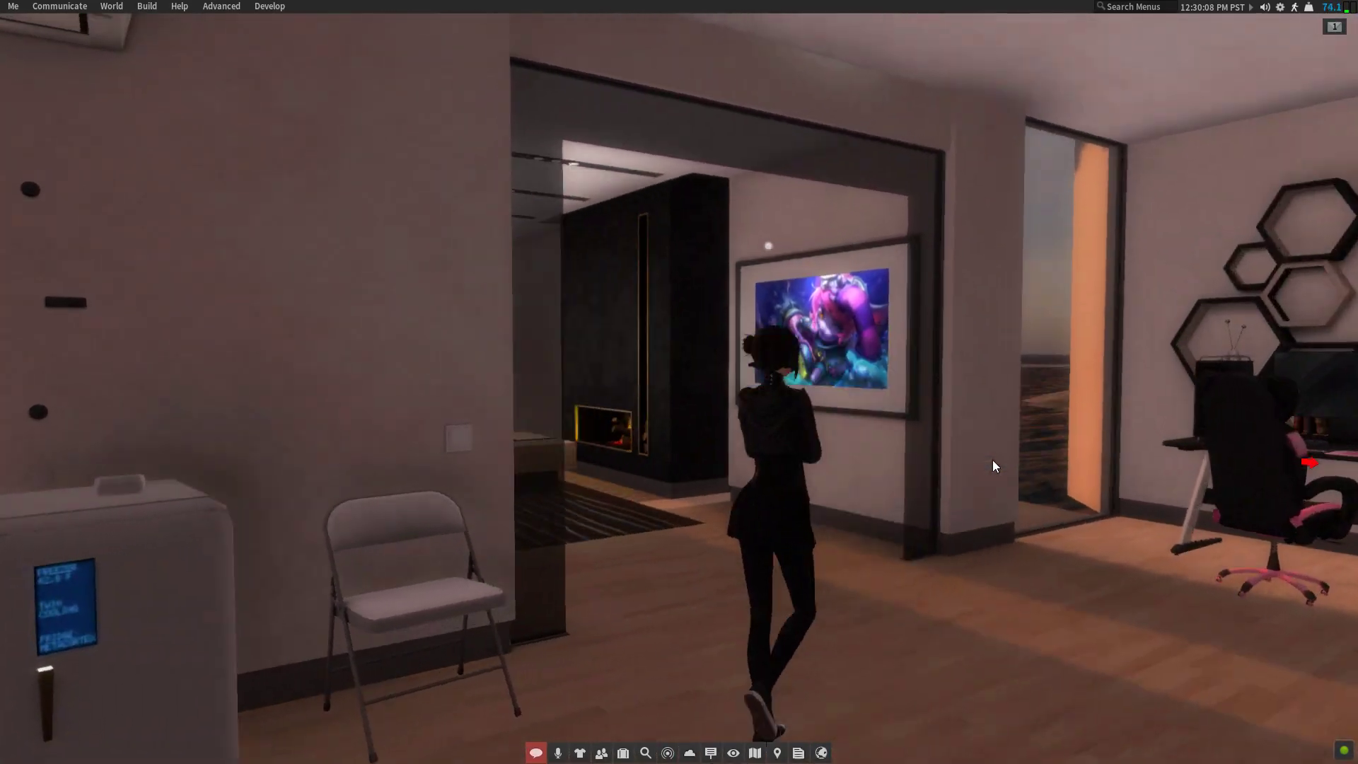
# Walk the avatar through the living room to the glass doorway facing the staircase hall
pyautogui.press('Up')
pyautogui.press('Left')
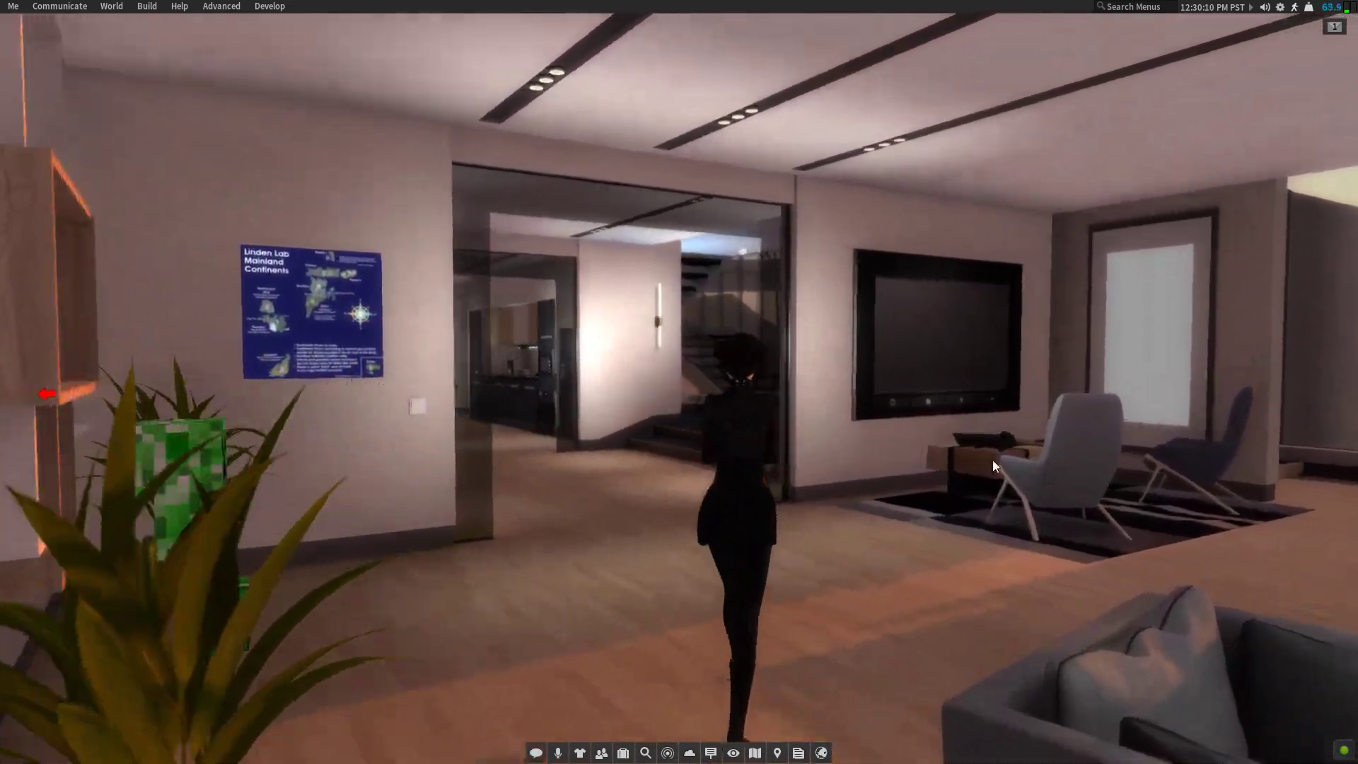
pyautogui.press('Up')
pyautogui.press('Right')
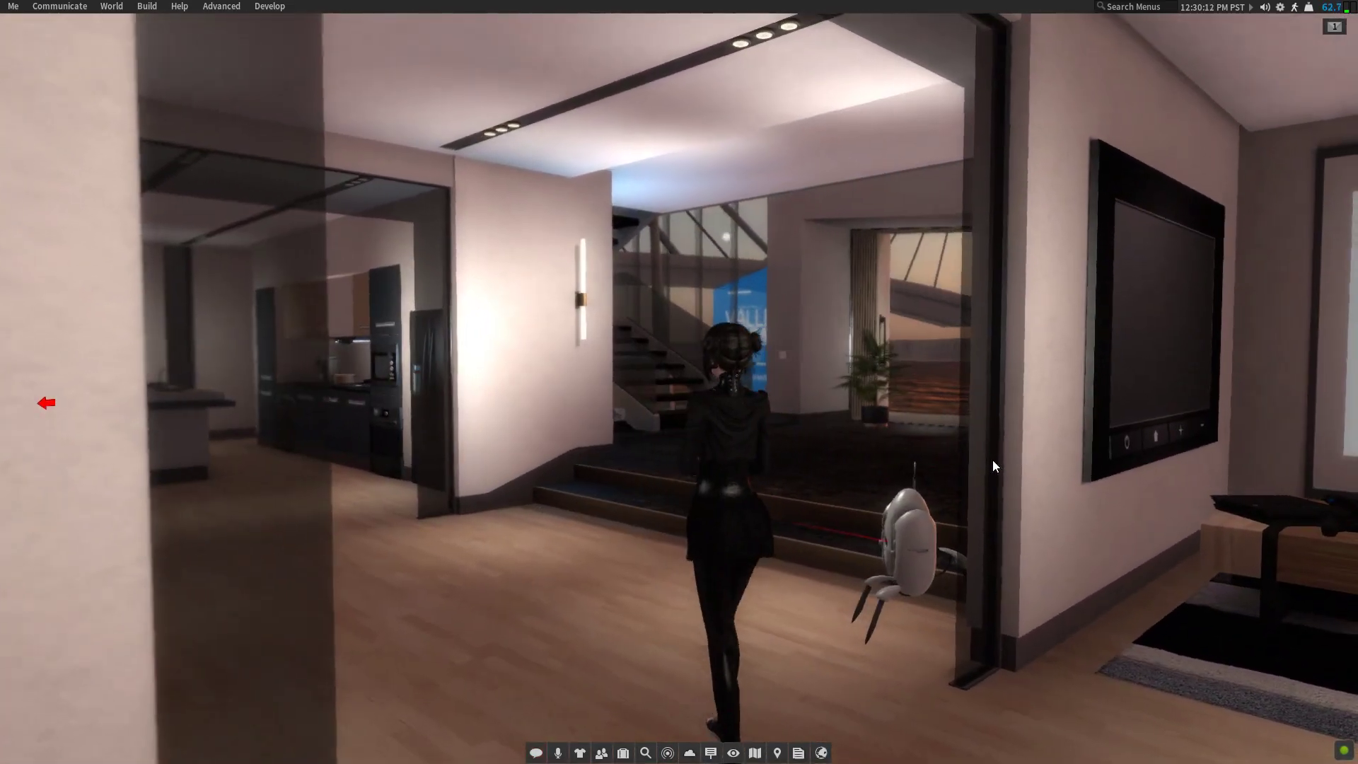
# Turn the avatar around and walk back through the living room into the computer room
pyautogui.press('Left')
pyautogui.press('Up')
pyautogui.press('Left')
pyautogui.press('Up')
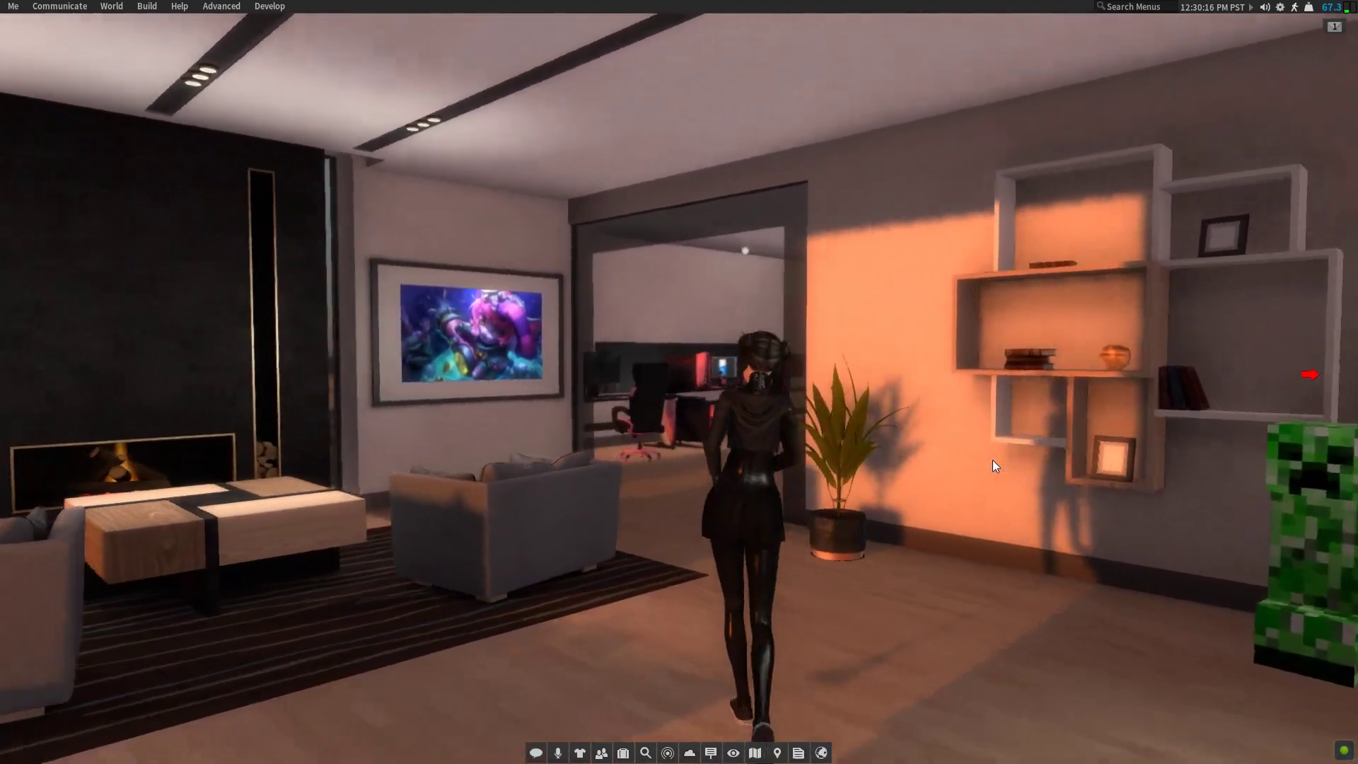
pyautogui.press('Up')
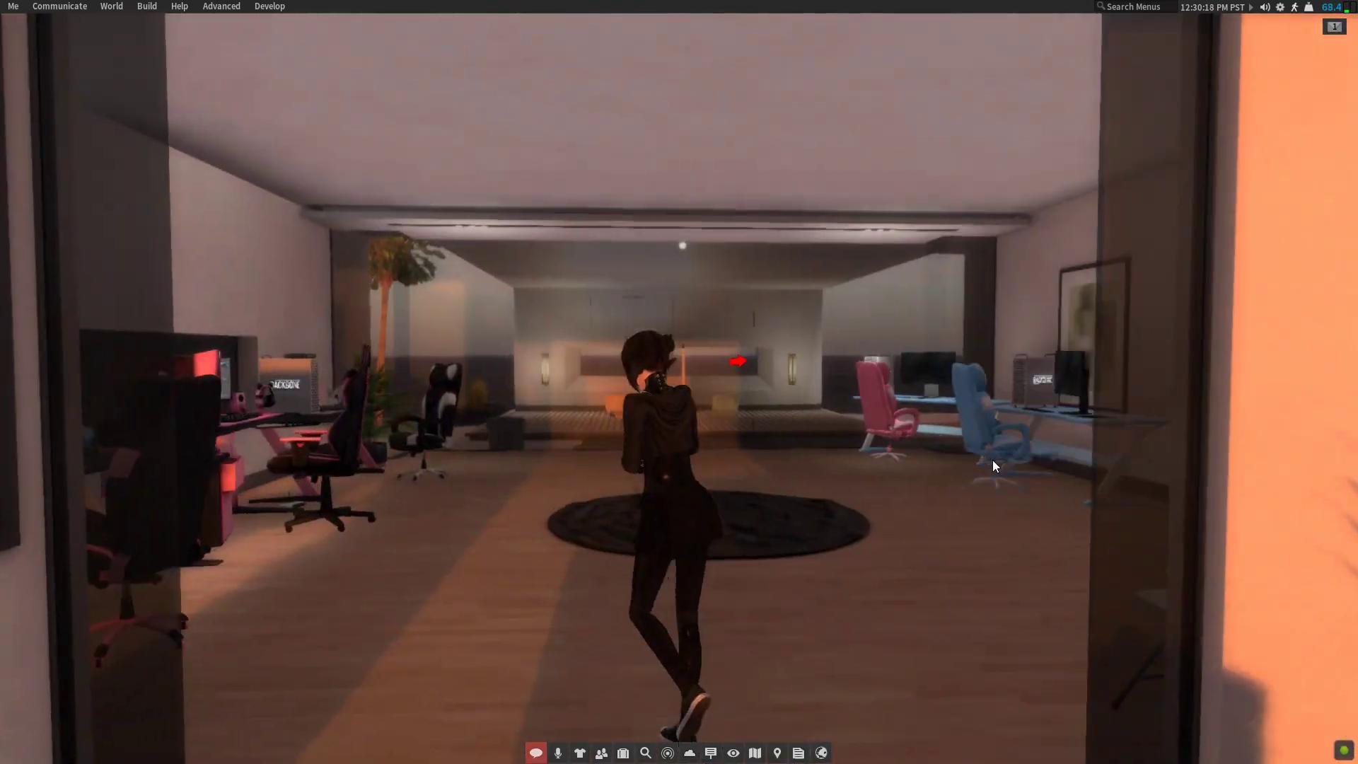
pyautogui.press('Up')
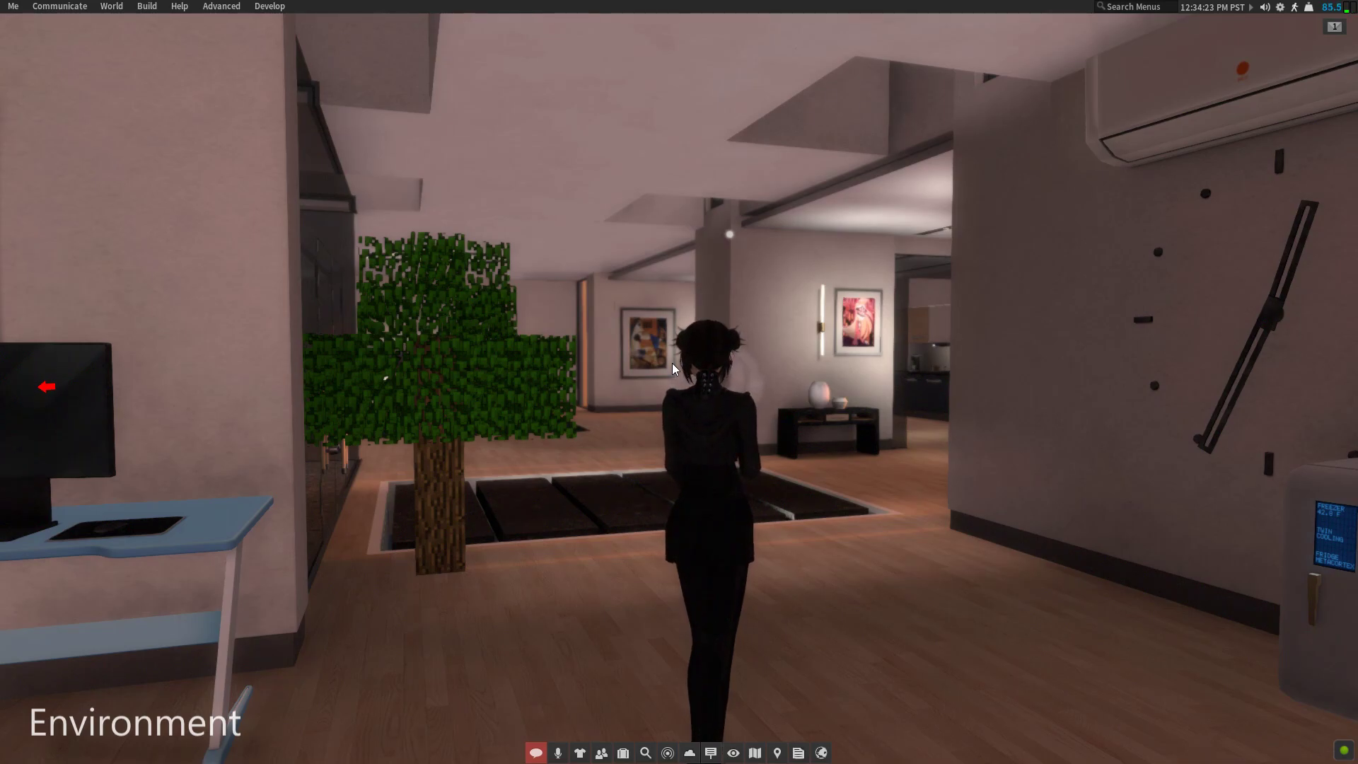
# Turn the avatar toward the wall clock and swing the camera around to view the surrounding rooms
pyautogui.press('Right')
pyautogui.press('Right')
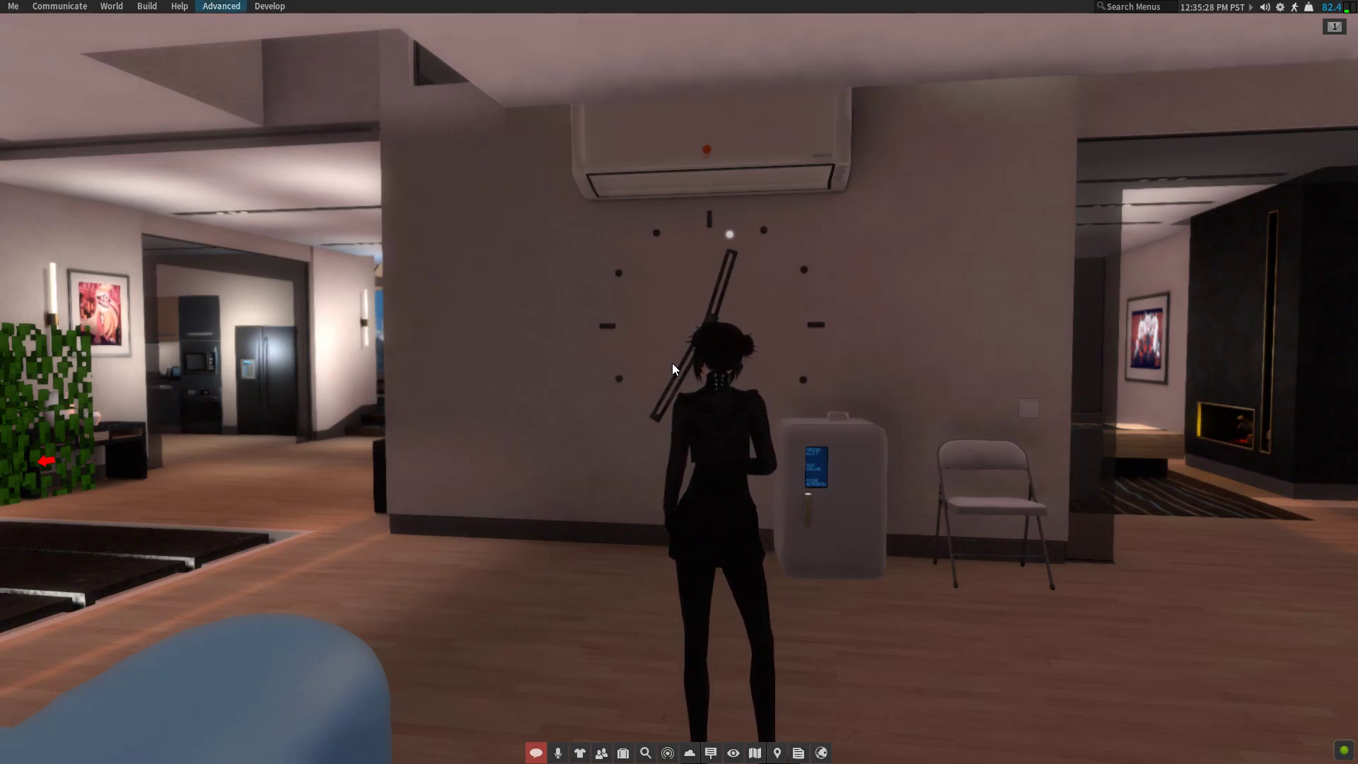
pyautogui.press('Left')
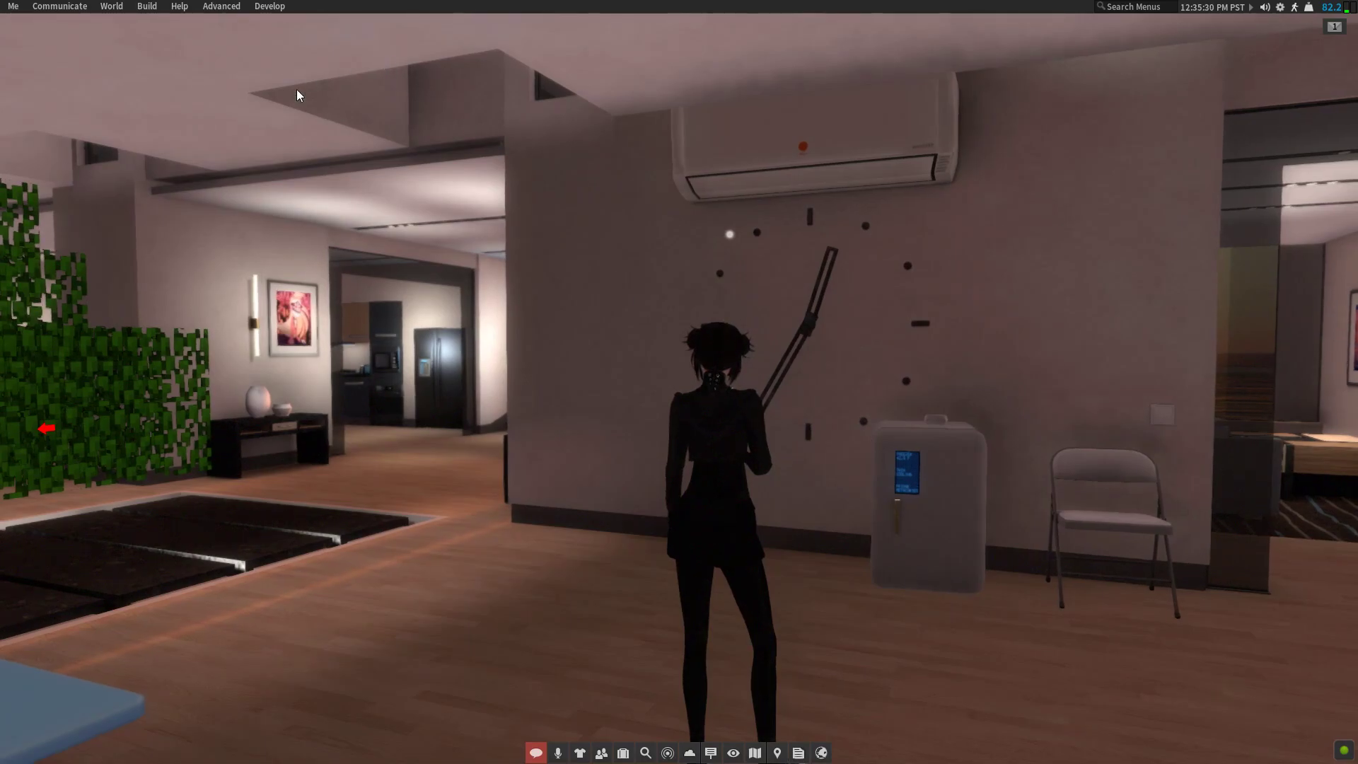
pyautogui.hotkey('alt', 'Left')
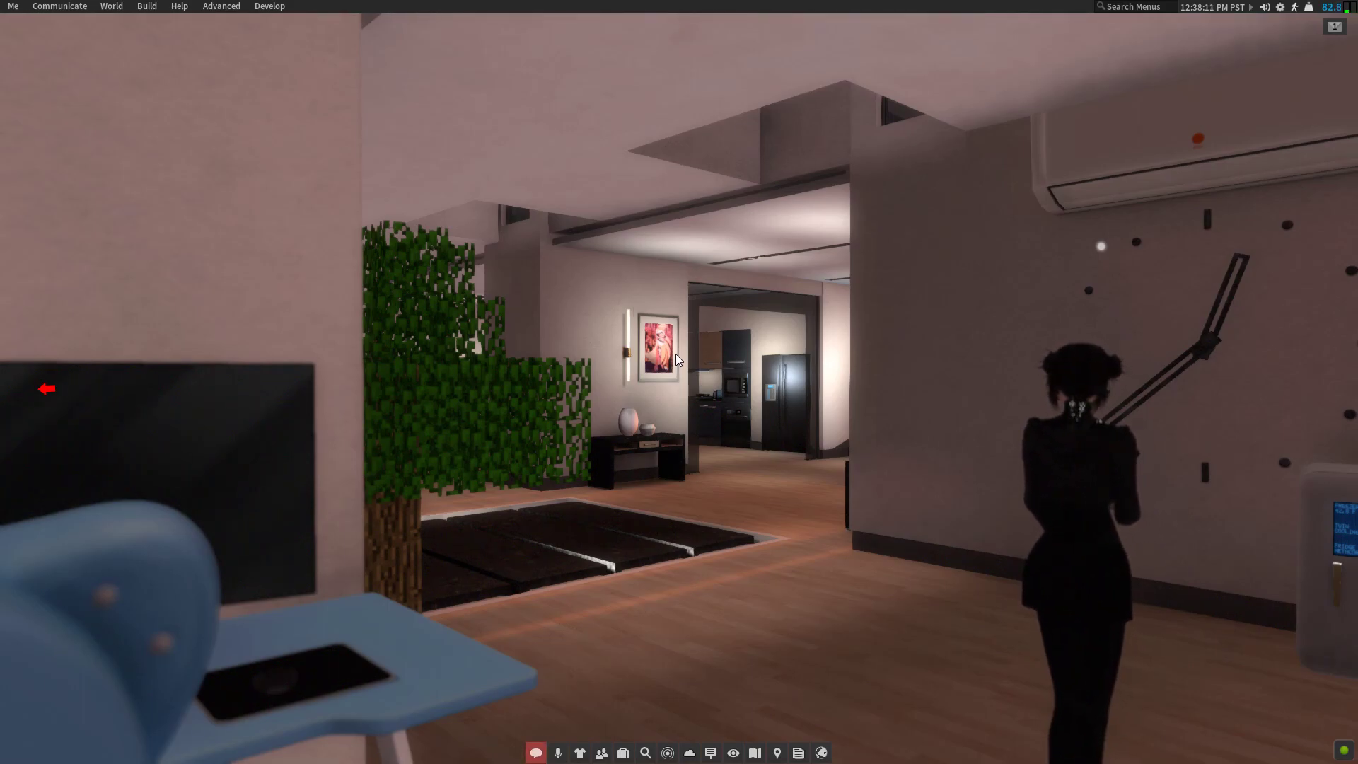
# Walk the avatar past the tree and the sunken floor panels to the dining area and face the kitchen
pyautogui.press('Up')
pyautogui.press('Left')
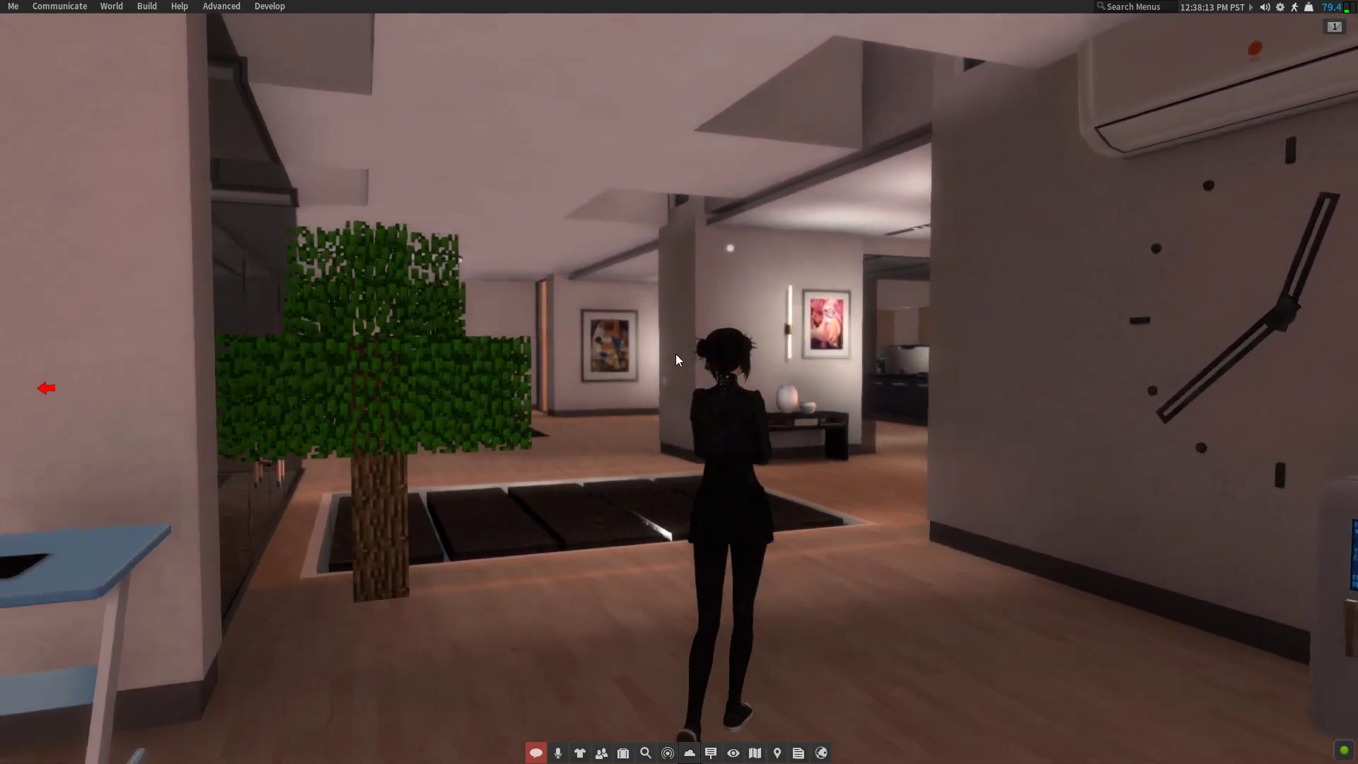
pyautogui.press('Up')
pyautogui.press('Left')
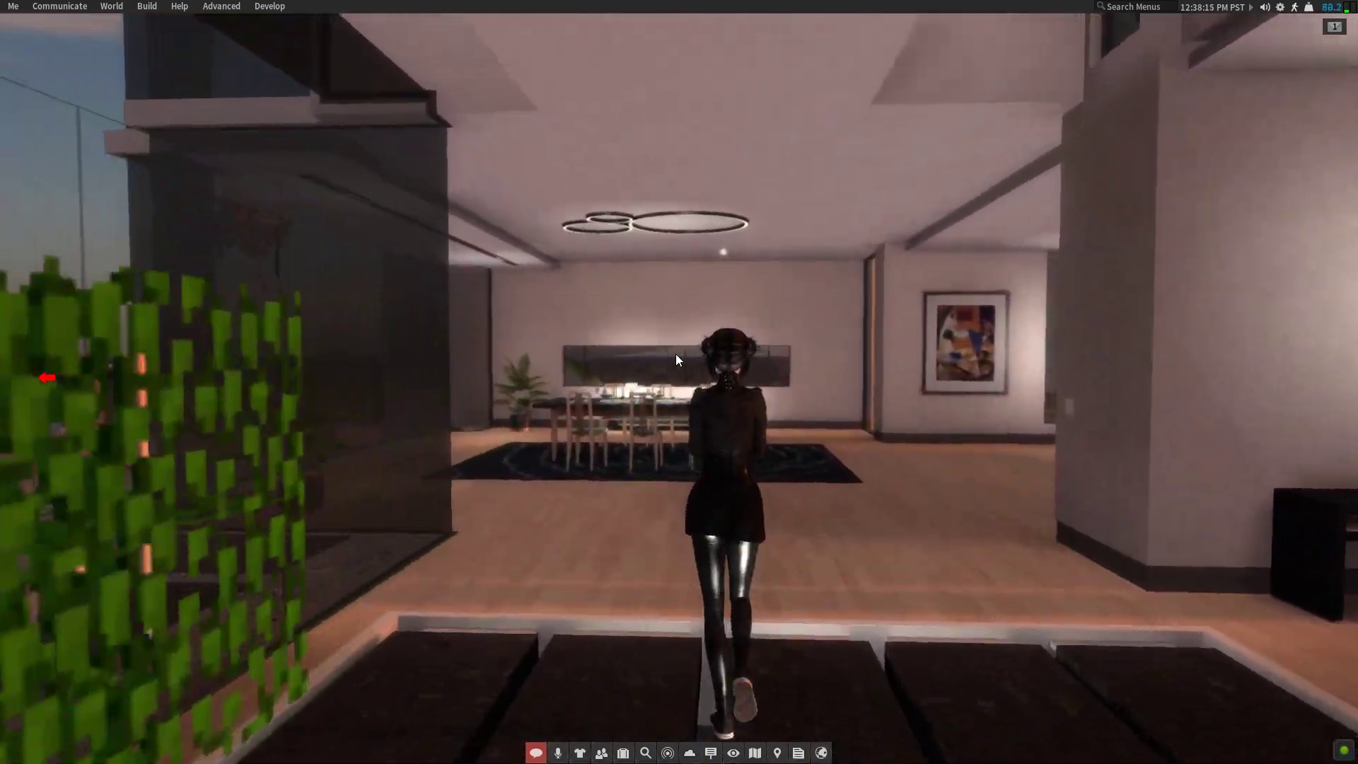
pyautogui.press('Up')
pyautogui.press('Right')
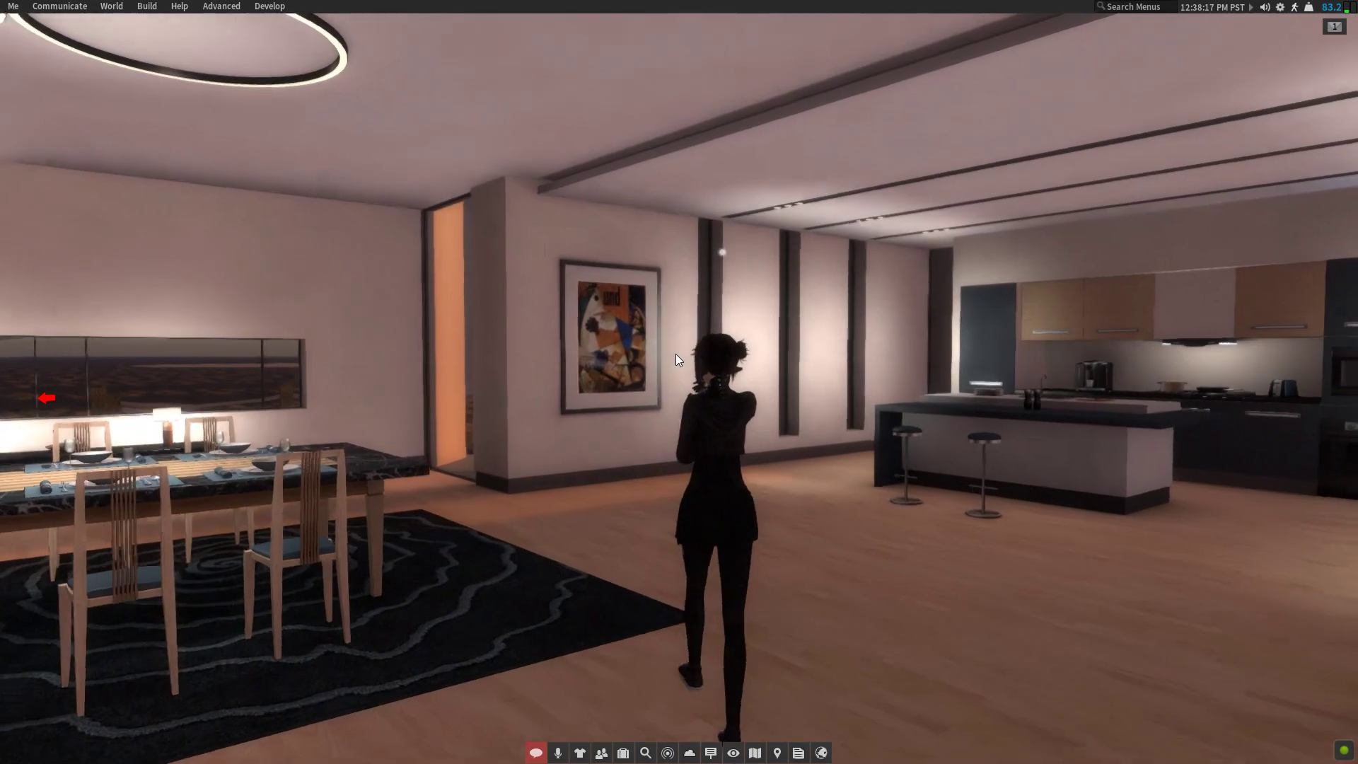
pyautogui.press('Up')
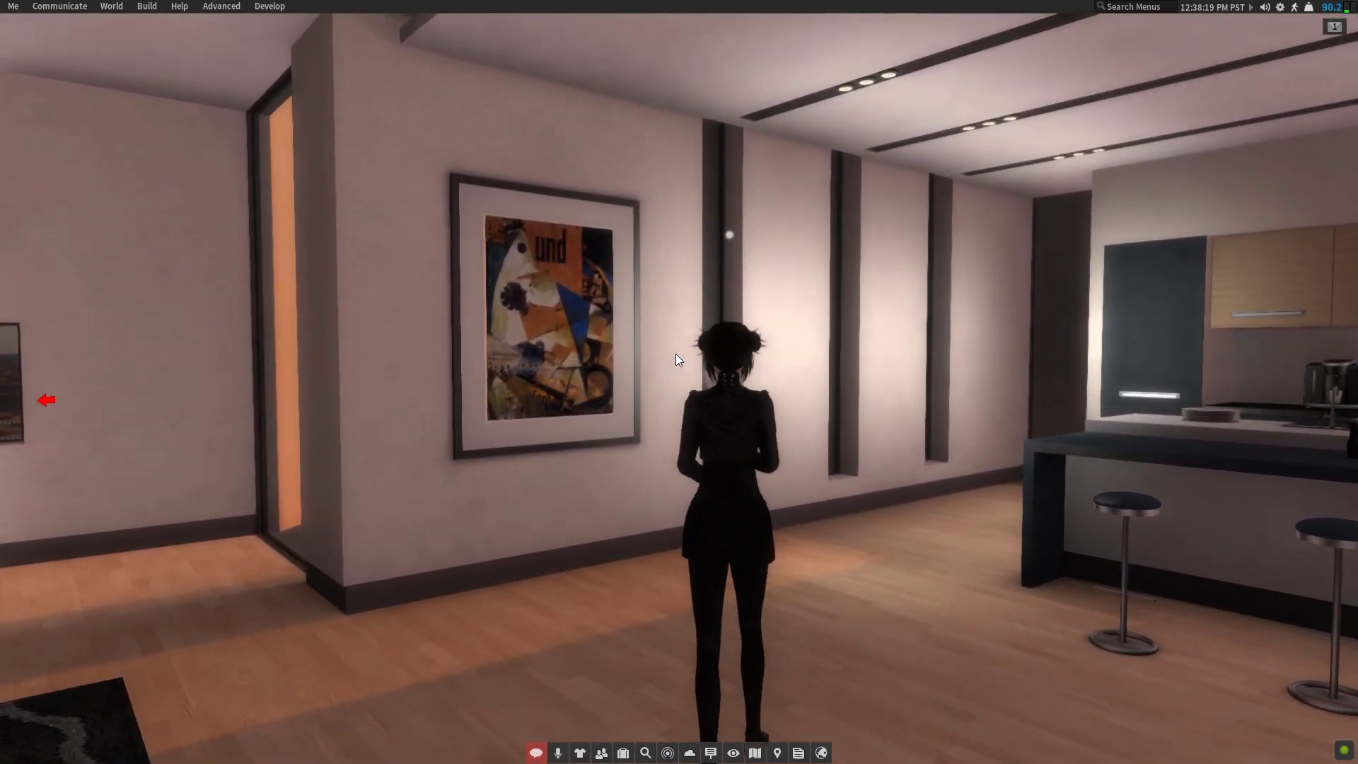
pyautogui.press('Right')
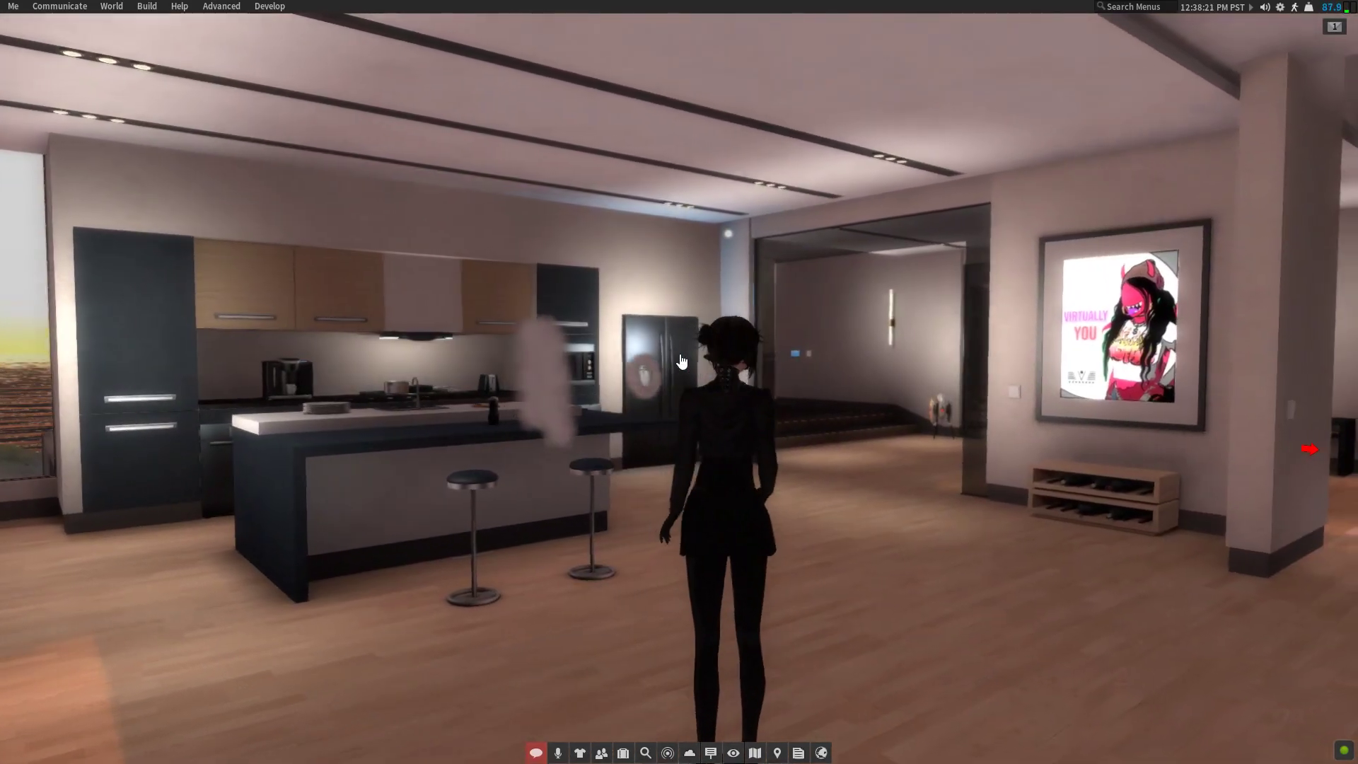
# Turn the avatar away from the kitchen and walk back to the sunken floor panels by the tree
pyautogui.press('Up')
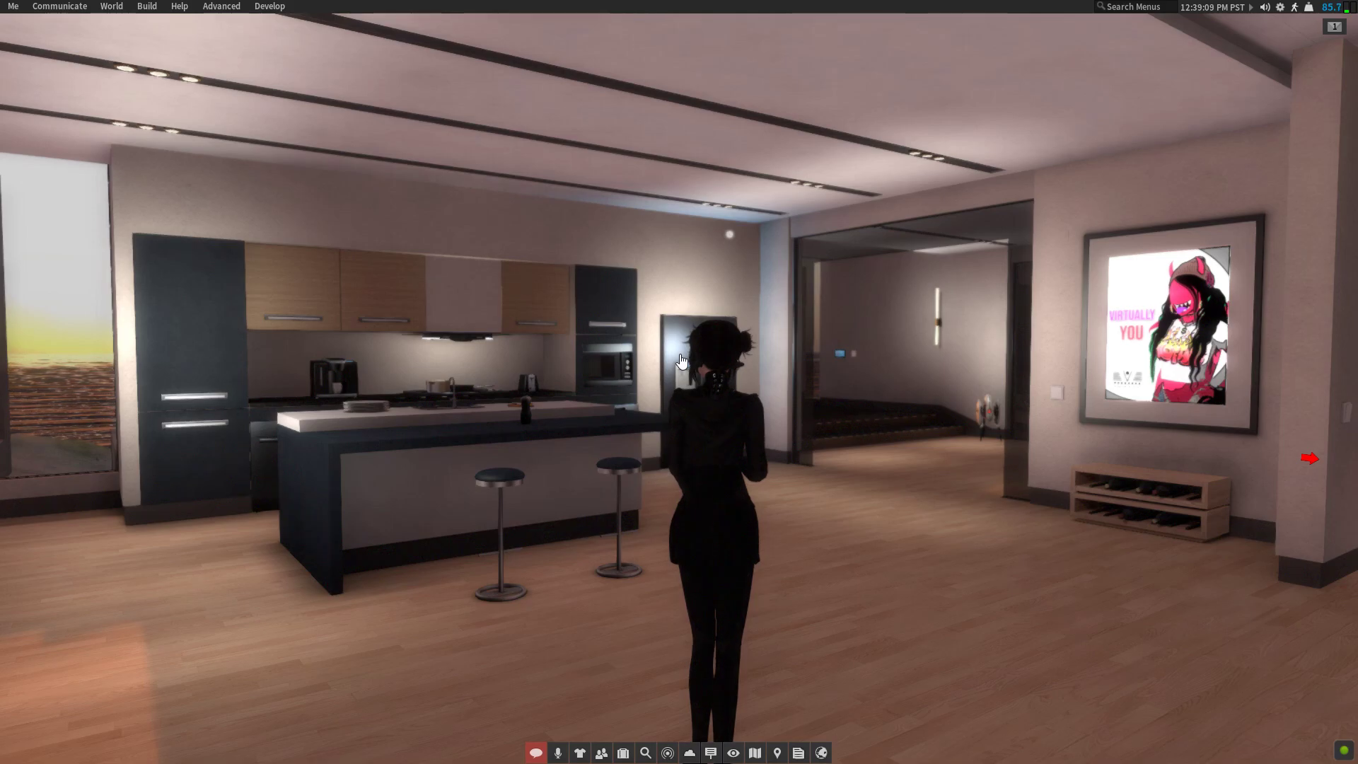
pyautogui.press('Right')
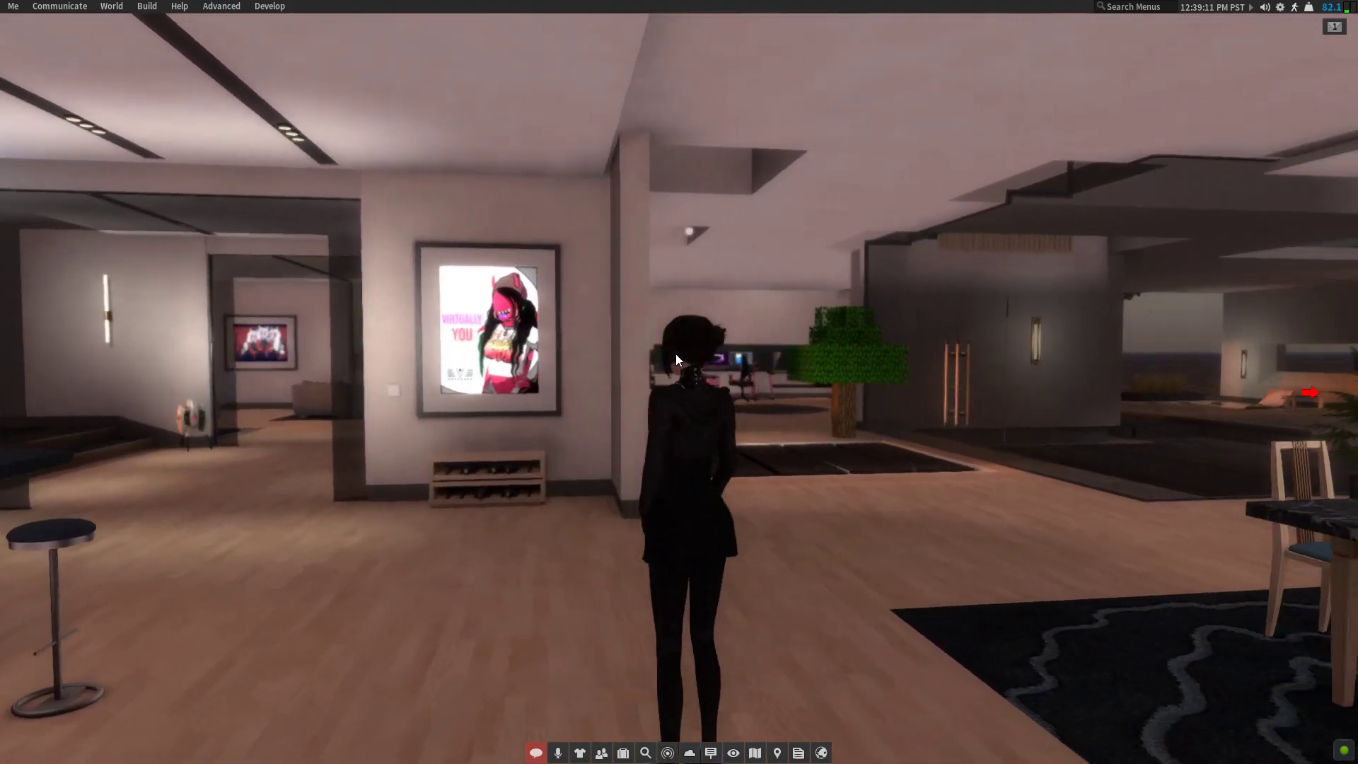
pyautogui.press('Up')
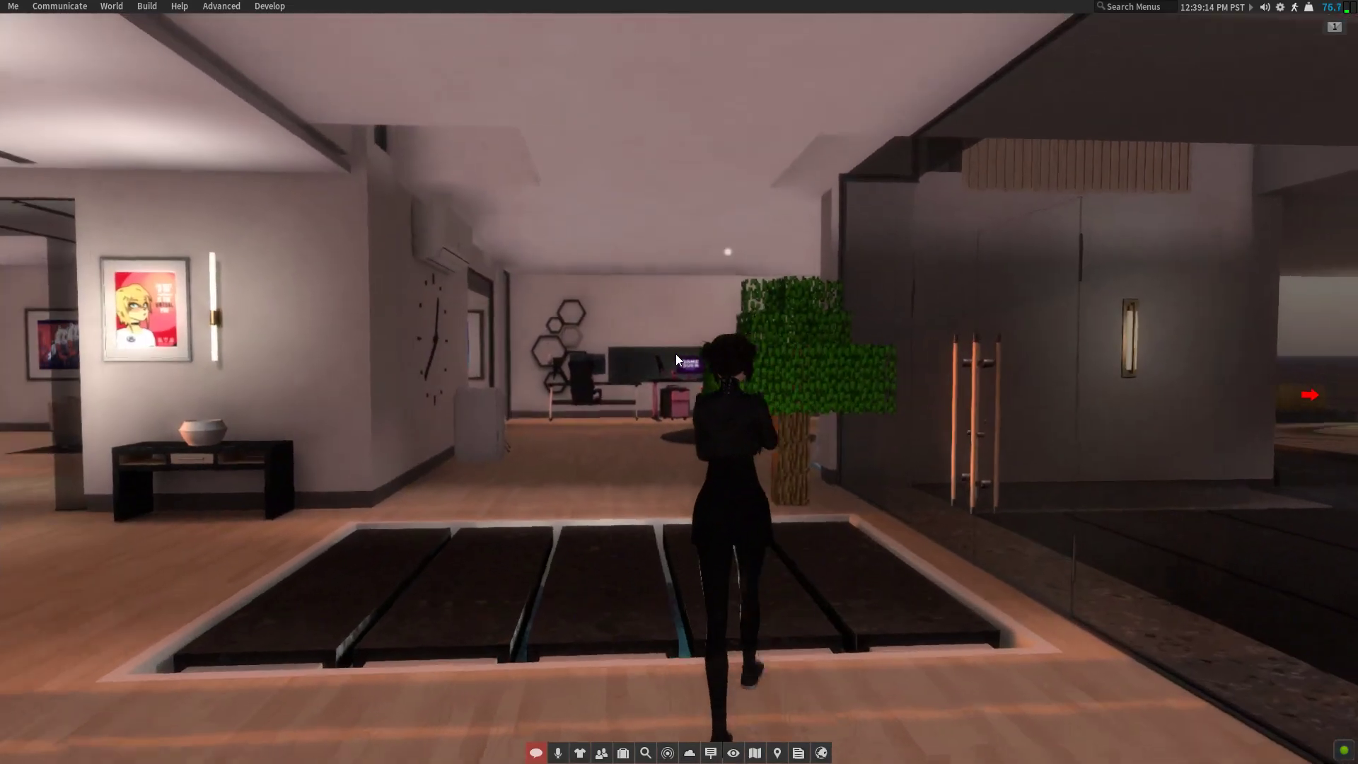
pyautogui.press('Up')
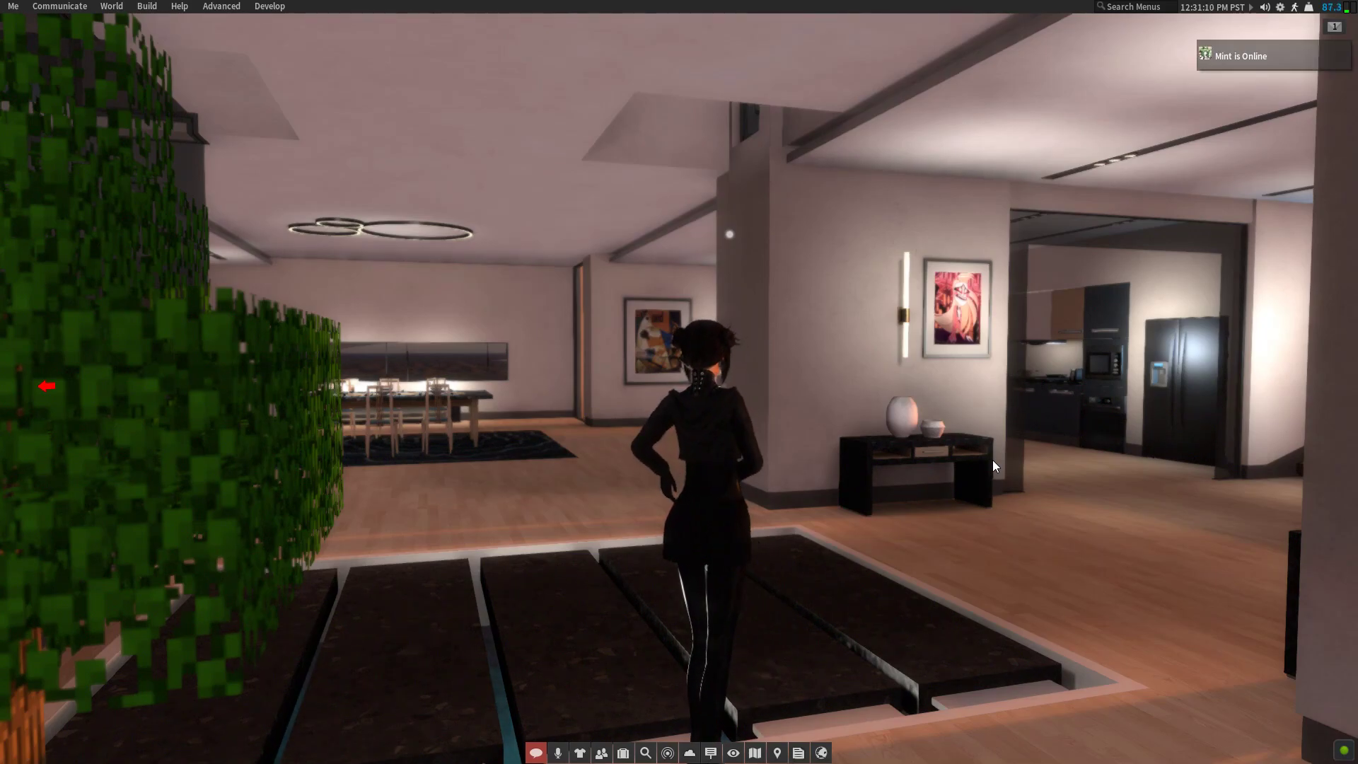
# Walk the avatar to the living-room entrance in the staircase hall and focus the camera on the sentry turret
pyautogui.press('Right')
pyautogui.press('Left')
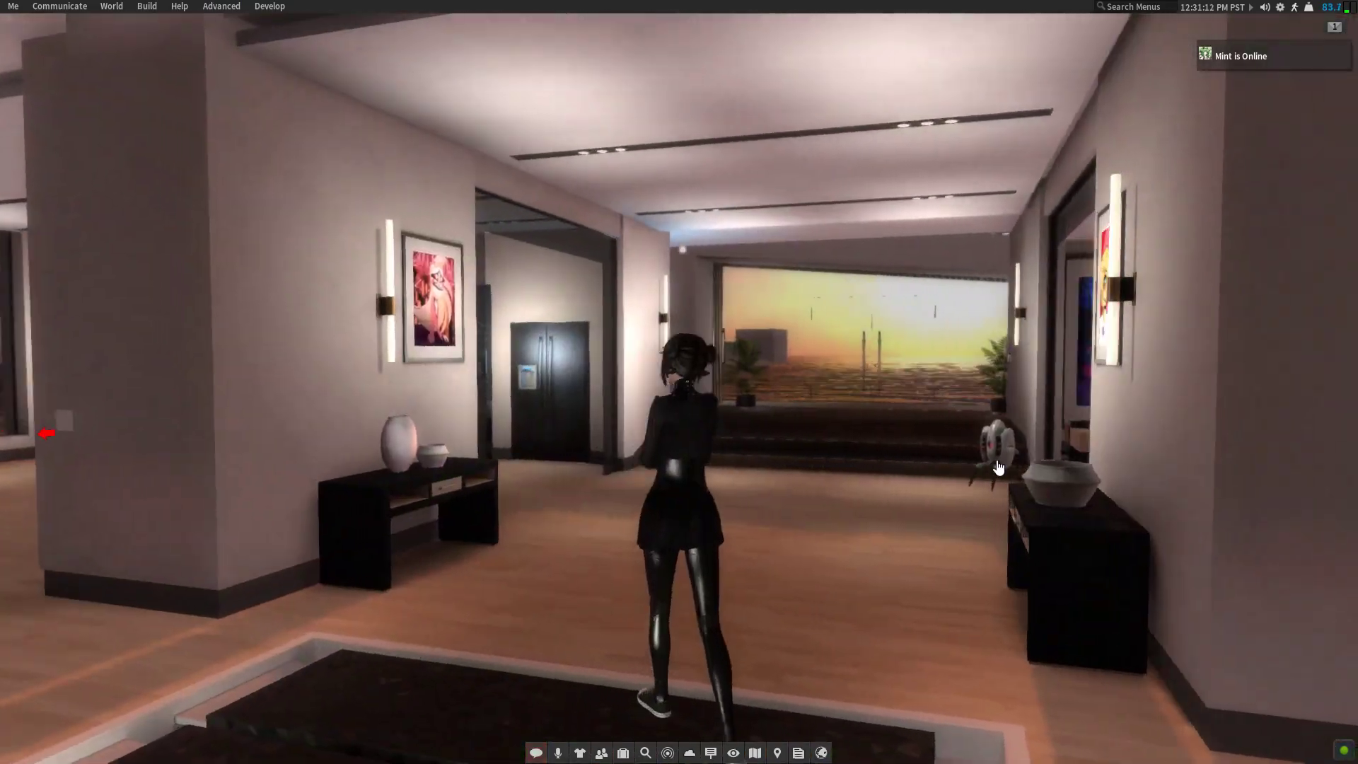
pyautogui.press('Up')
pyautogui.press('Right')
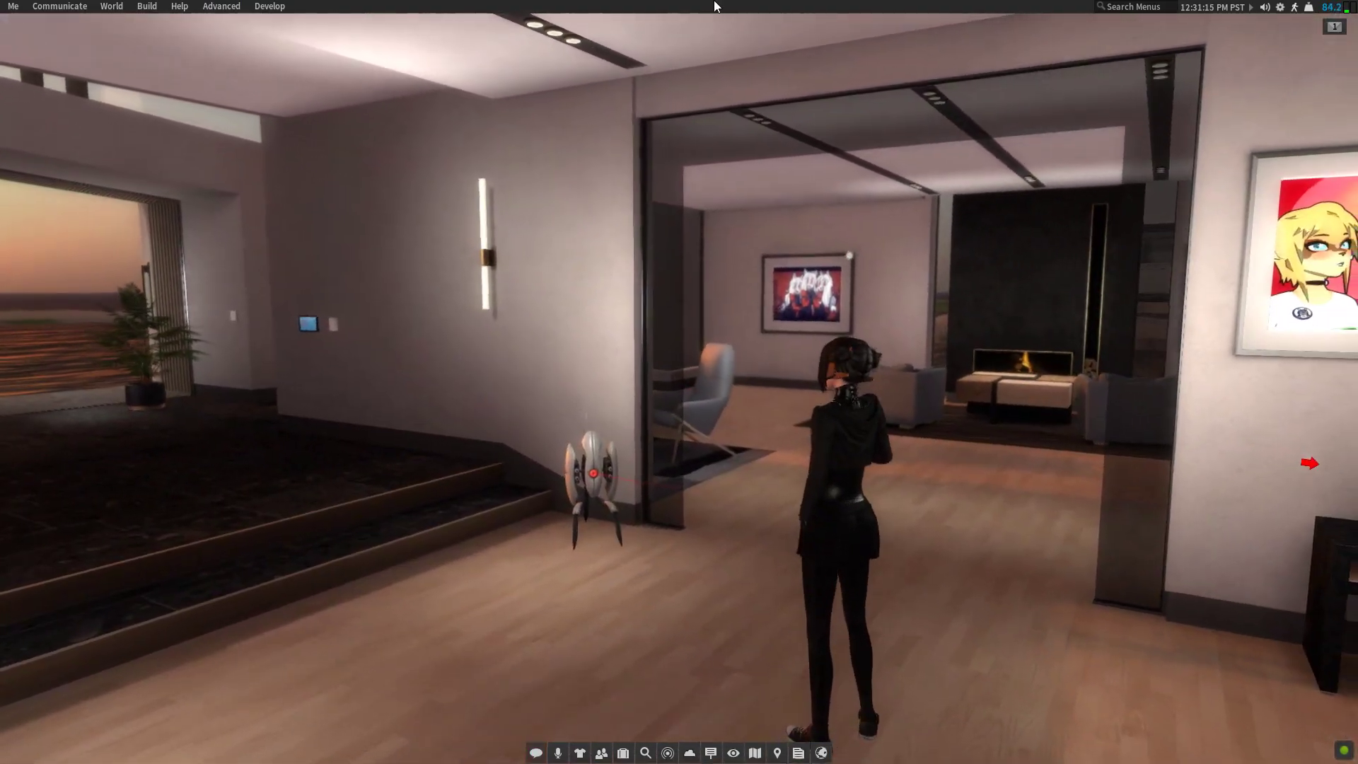
pyautogui.keyDown('alt'); pyautogui.click(593, 481); pyautogui.keyUp('alt')
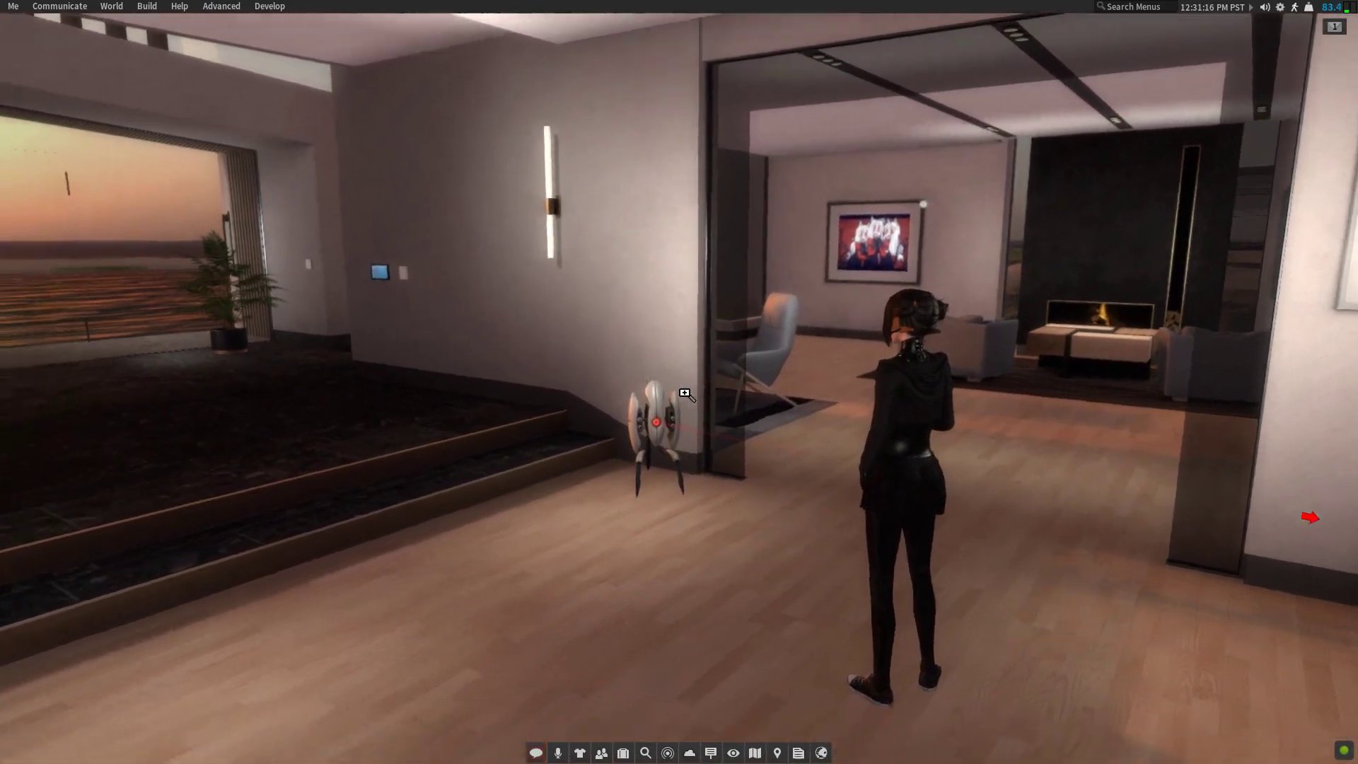
pyautogui.press('Escape')
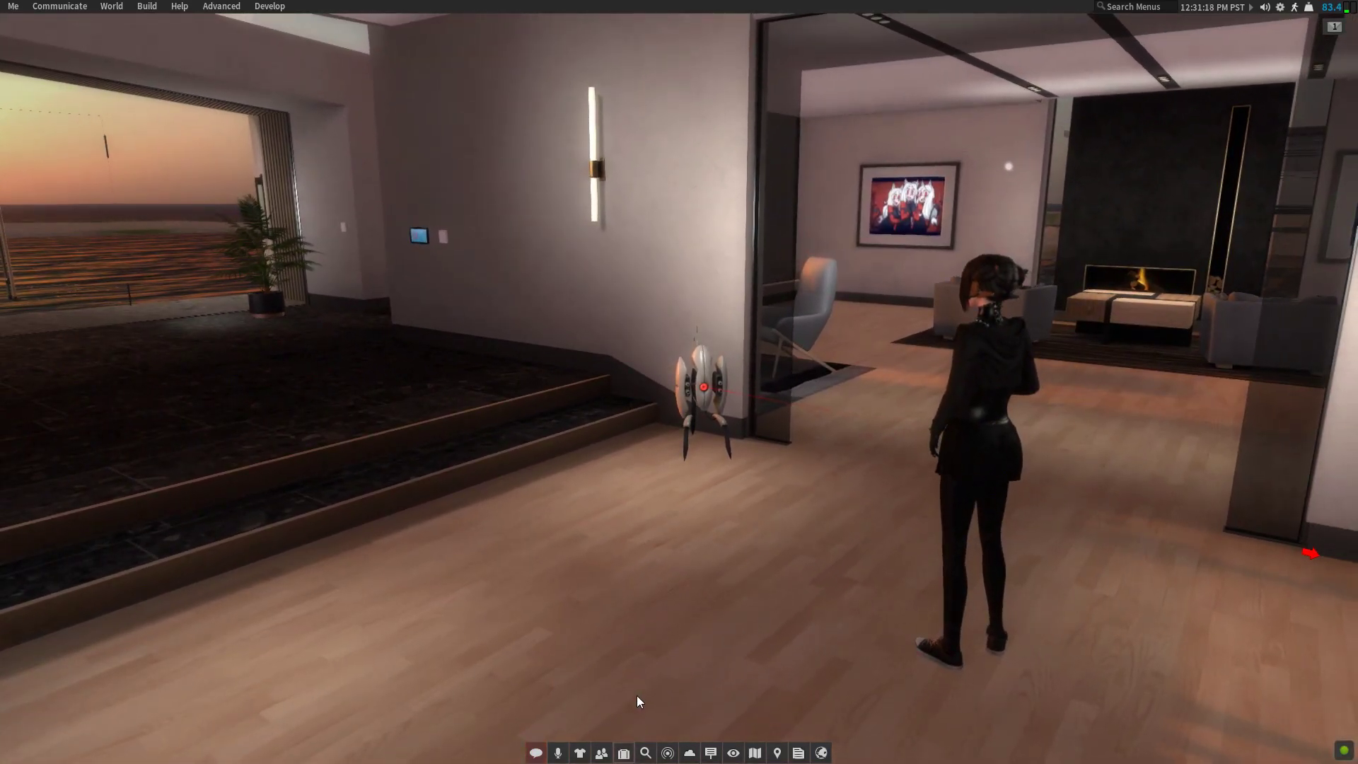
# Search the inventory for "turret" and collapse the Objects, Sounds and Trash folders in the results
pyautogui.hotkey('ctrl', 'i')
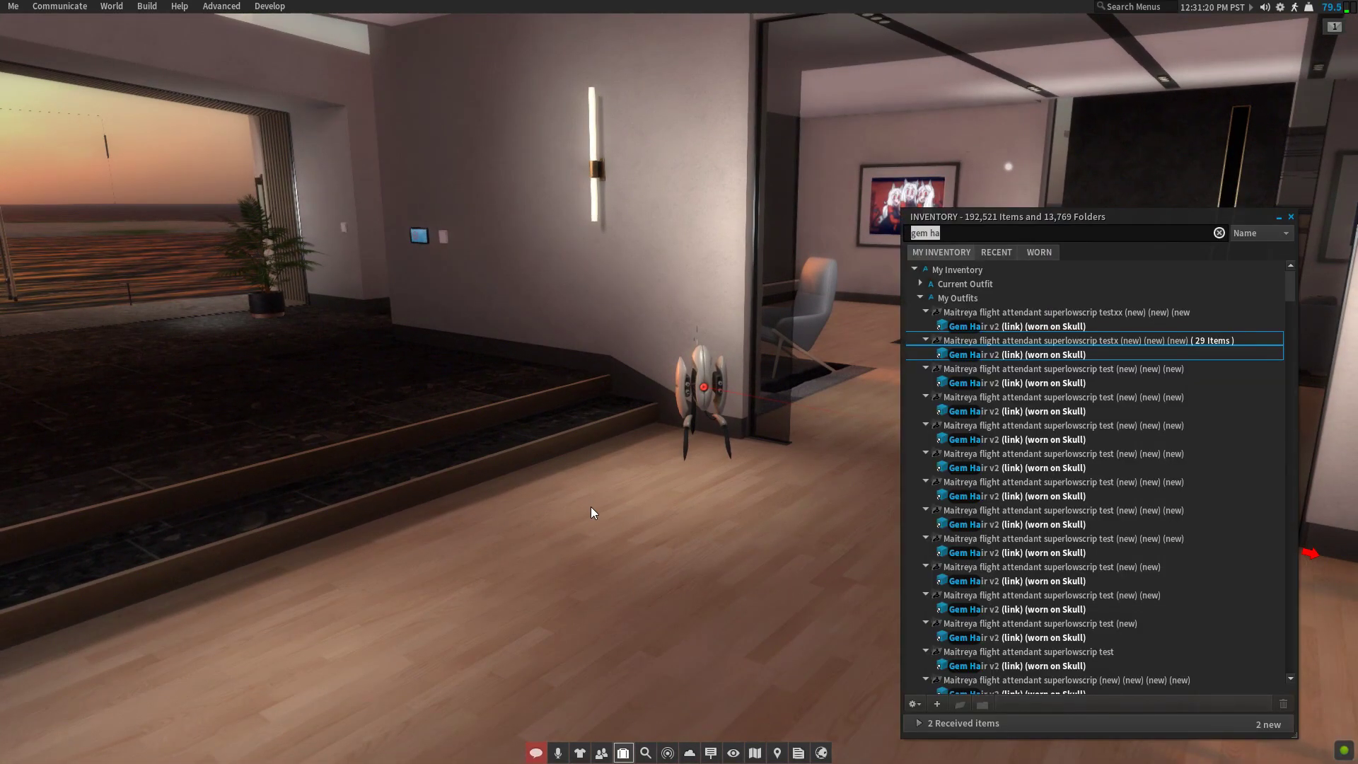
pyautogui.write('turret')
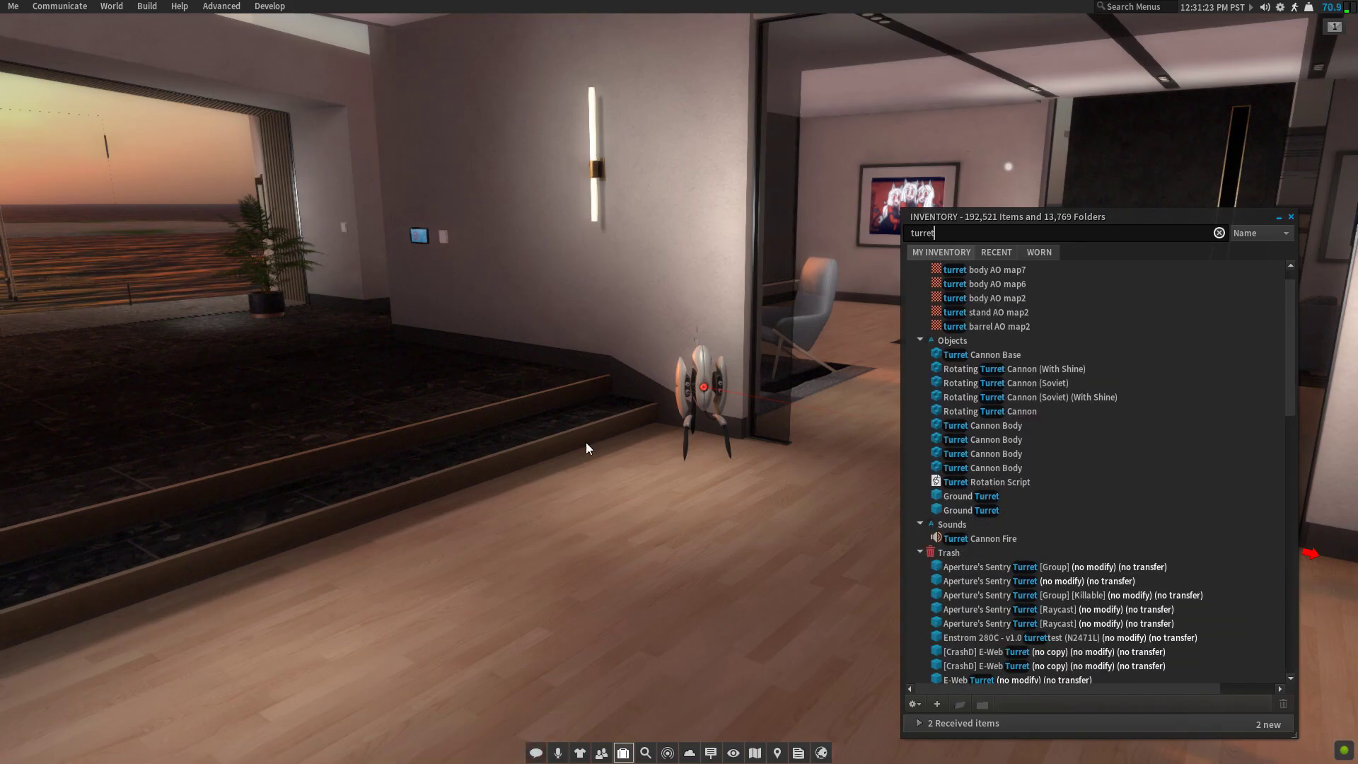
pyautogui.click(920, 341)
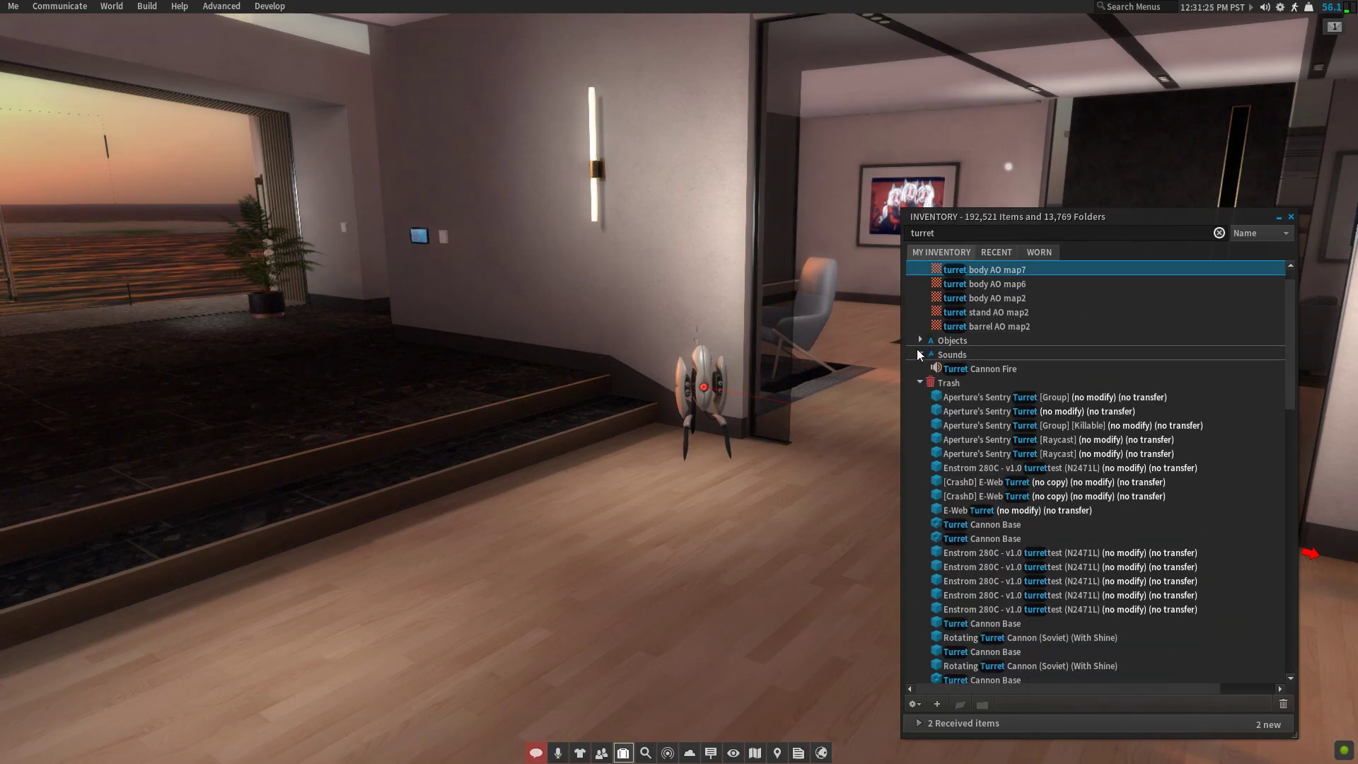
pyautogui.click(919, 354)
pyautogui.click(921, 364)
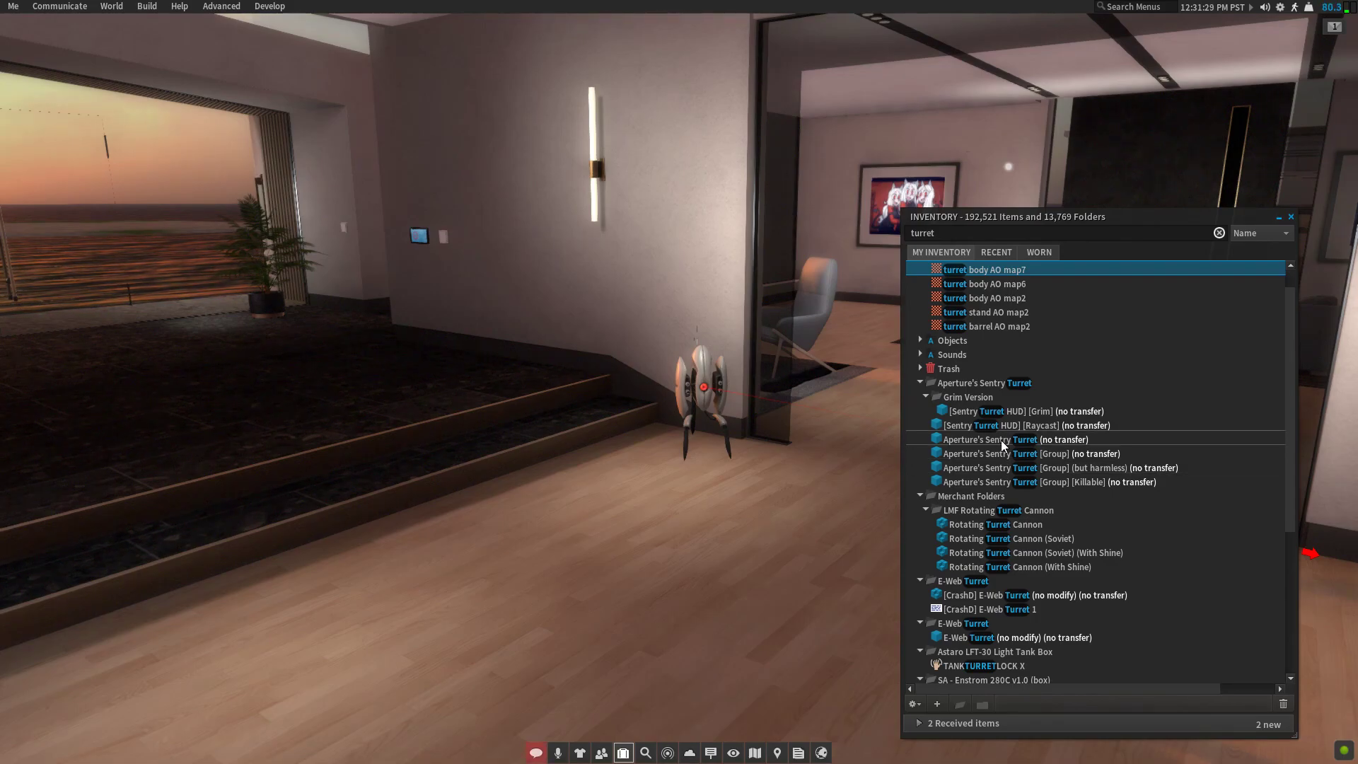
# Place a copy of Aperture's Sentry Turret (no transfer) on the wooden floor beside the hall steps and reset the camera
pyautogui.moveTo(1000, 440); pyautogui.dragTo(742, 534)
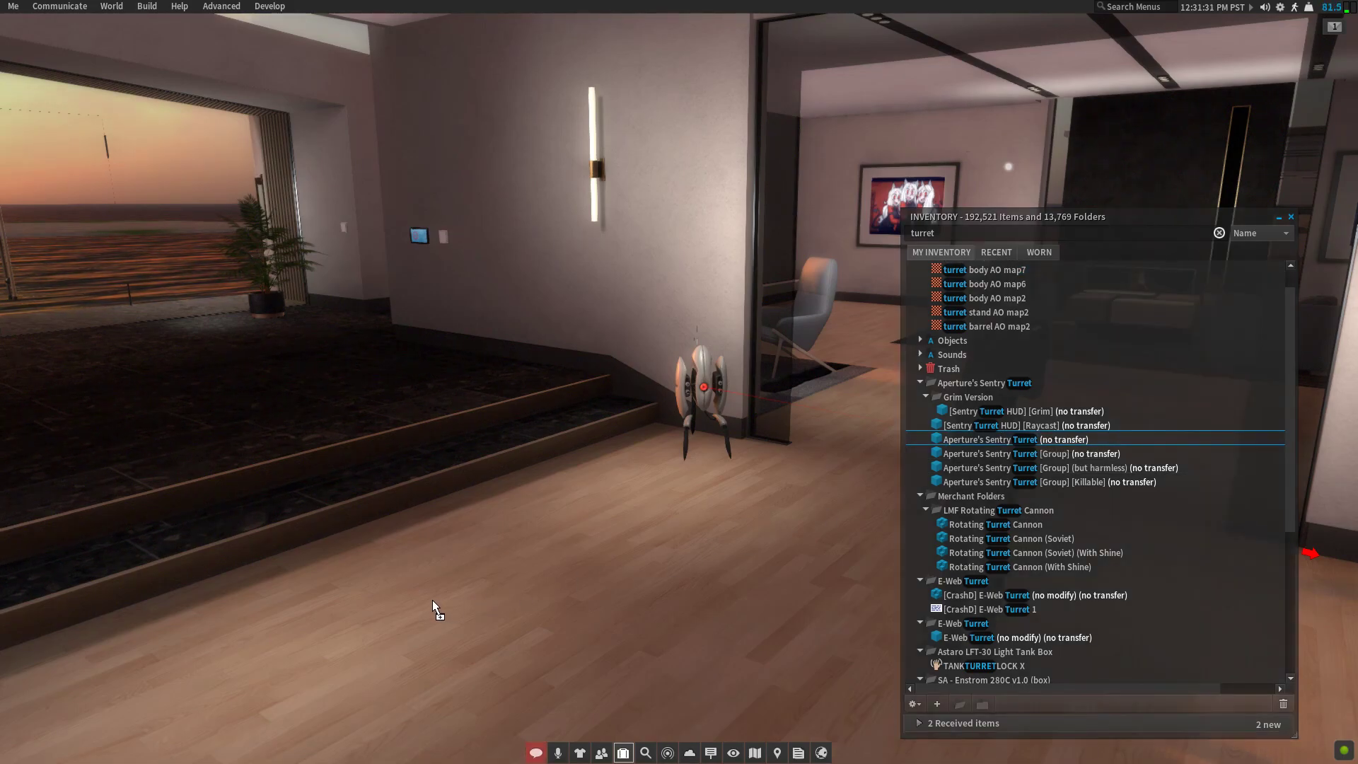
pyautogui.moveTo(433, 600); pyautogui.dragTo(439, 600)
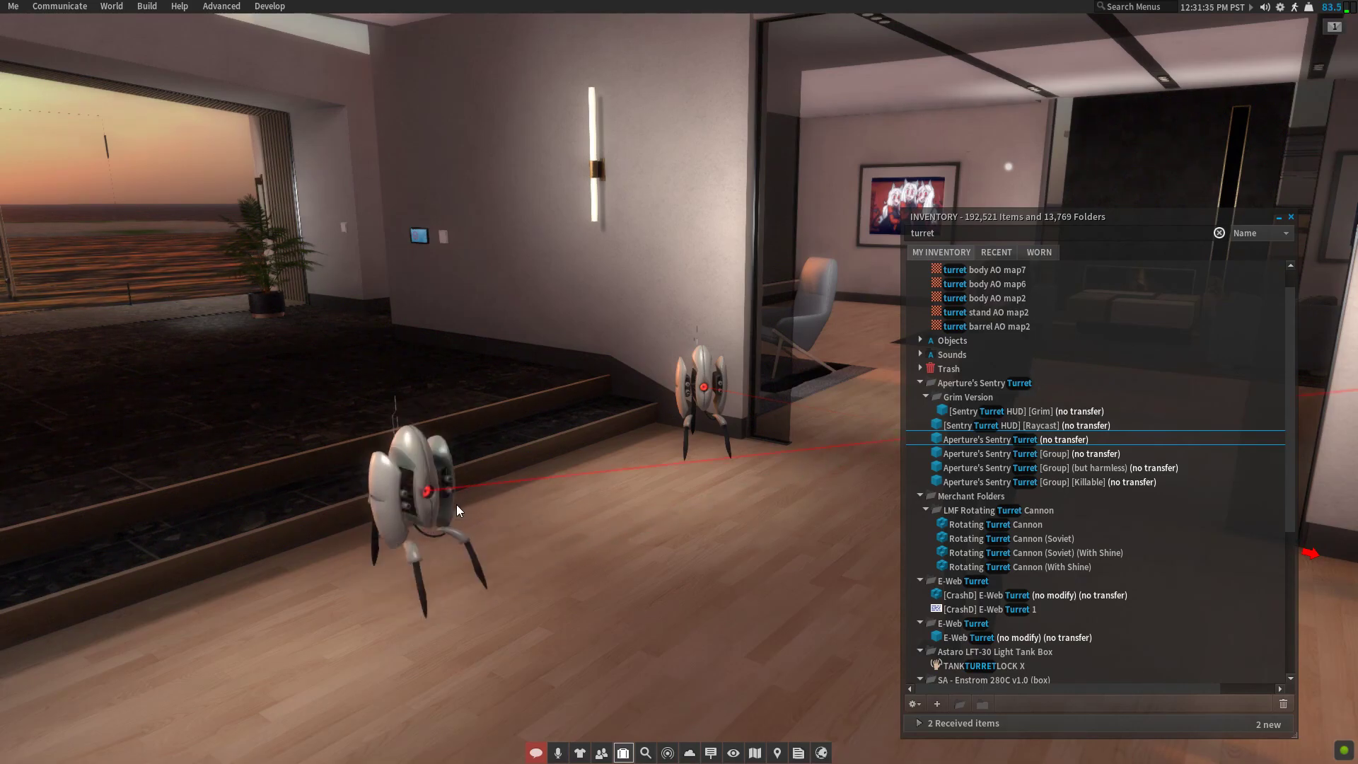
pyautogui.press('Escape')
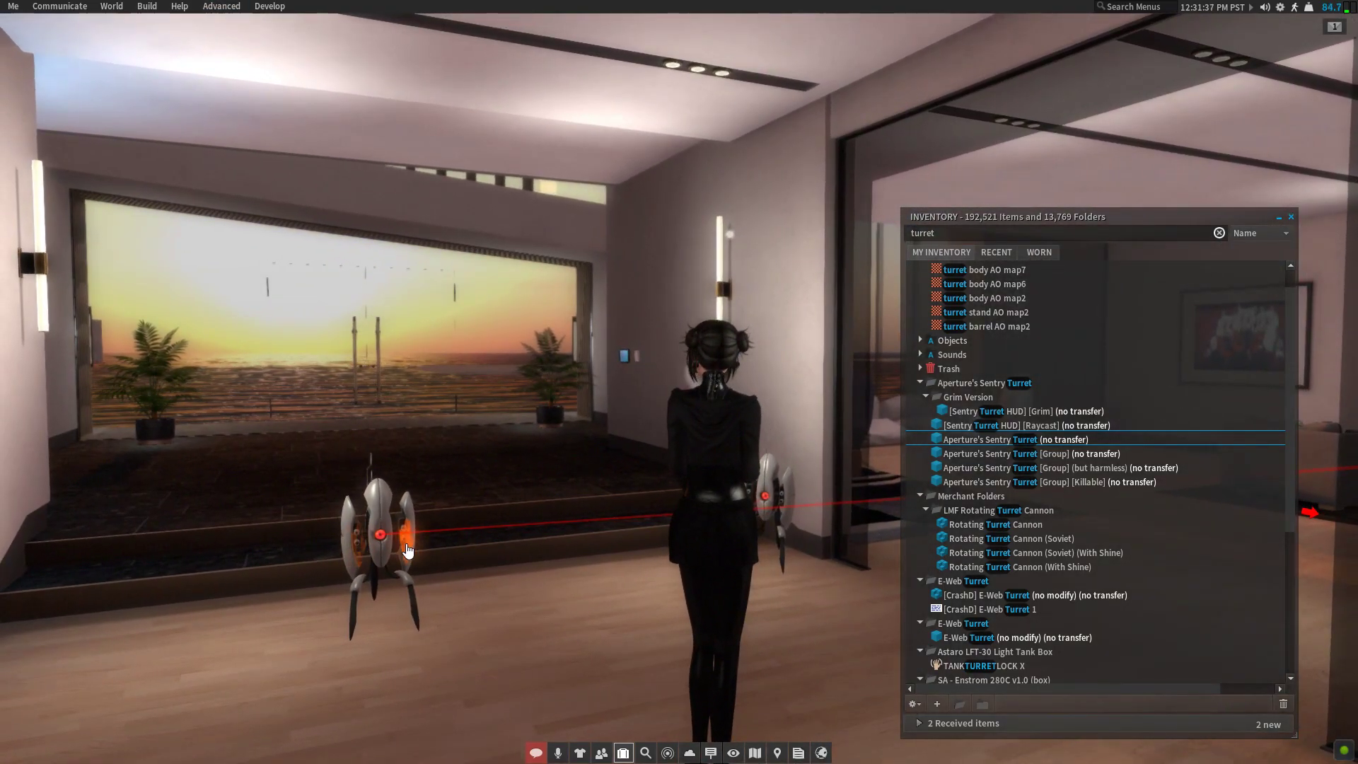
# Close the inventory and delete the newly placed sentry turret, choosing to empty the trash another time
pyautogui.click(1293, 218)
pyautogui.rightClick(393, 511)
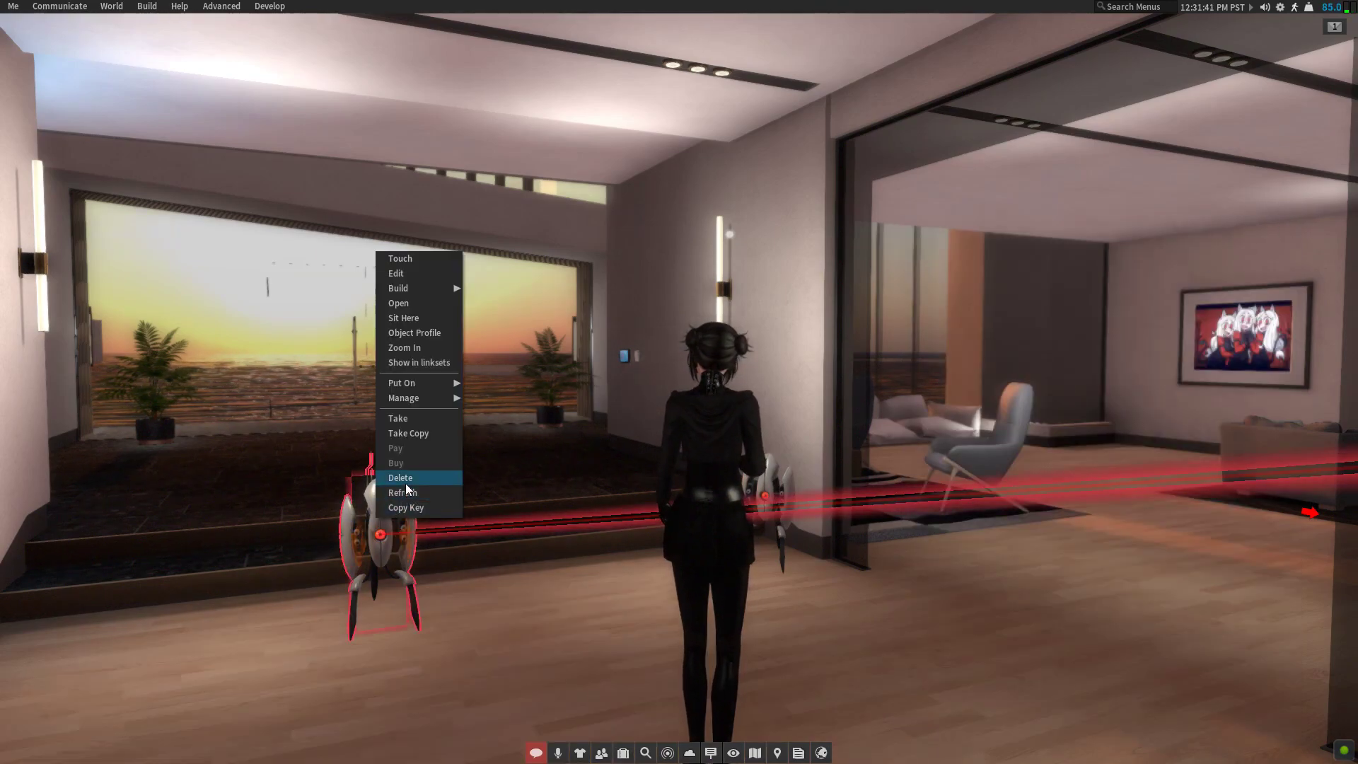
pyautogui.click(406, 481)
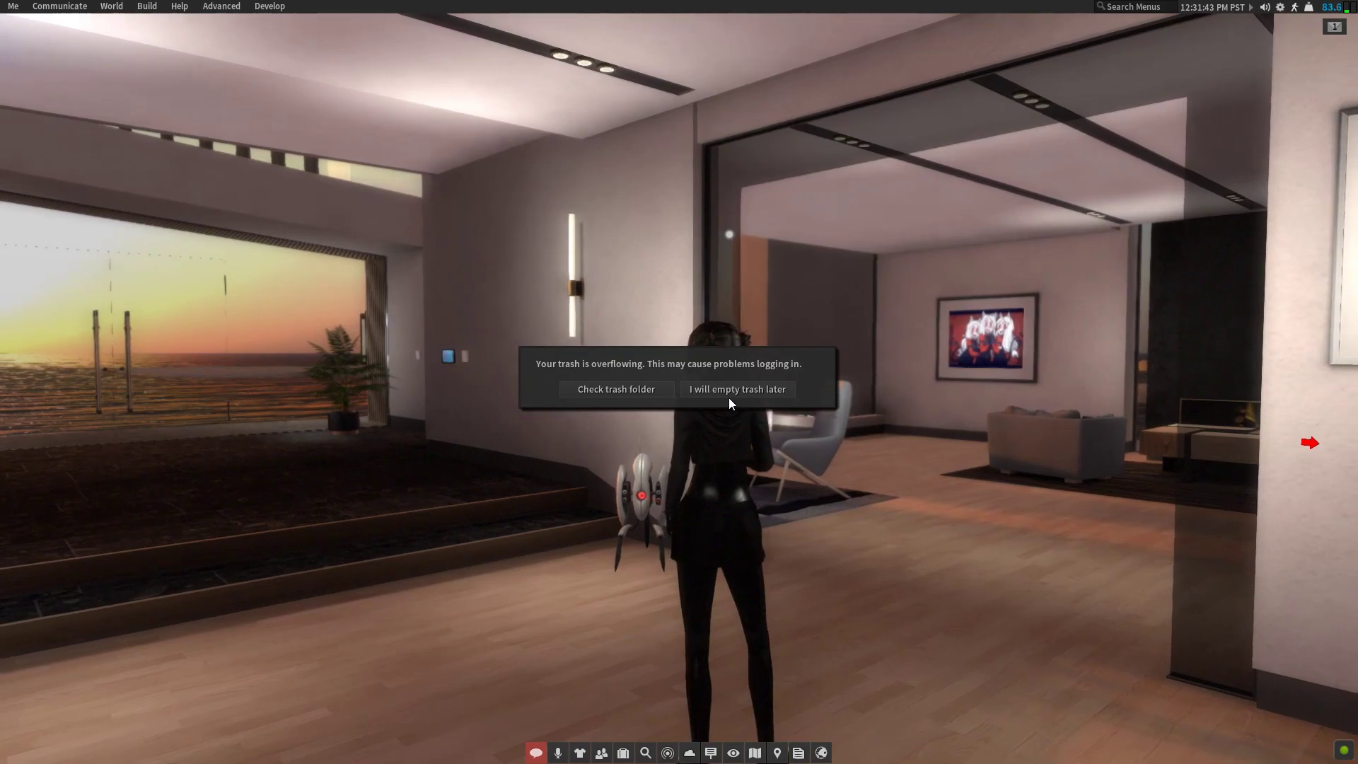
pyautogui.click(729, 393)
pyautogui.keyDown('alt'); pyautogui.click(735, 399); pyautogui.keyUp('alt')
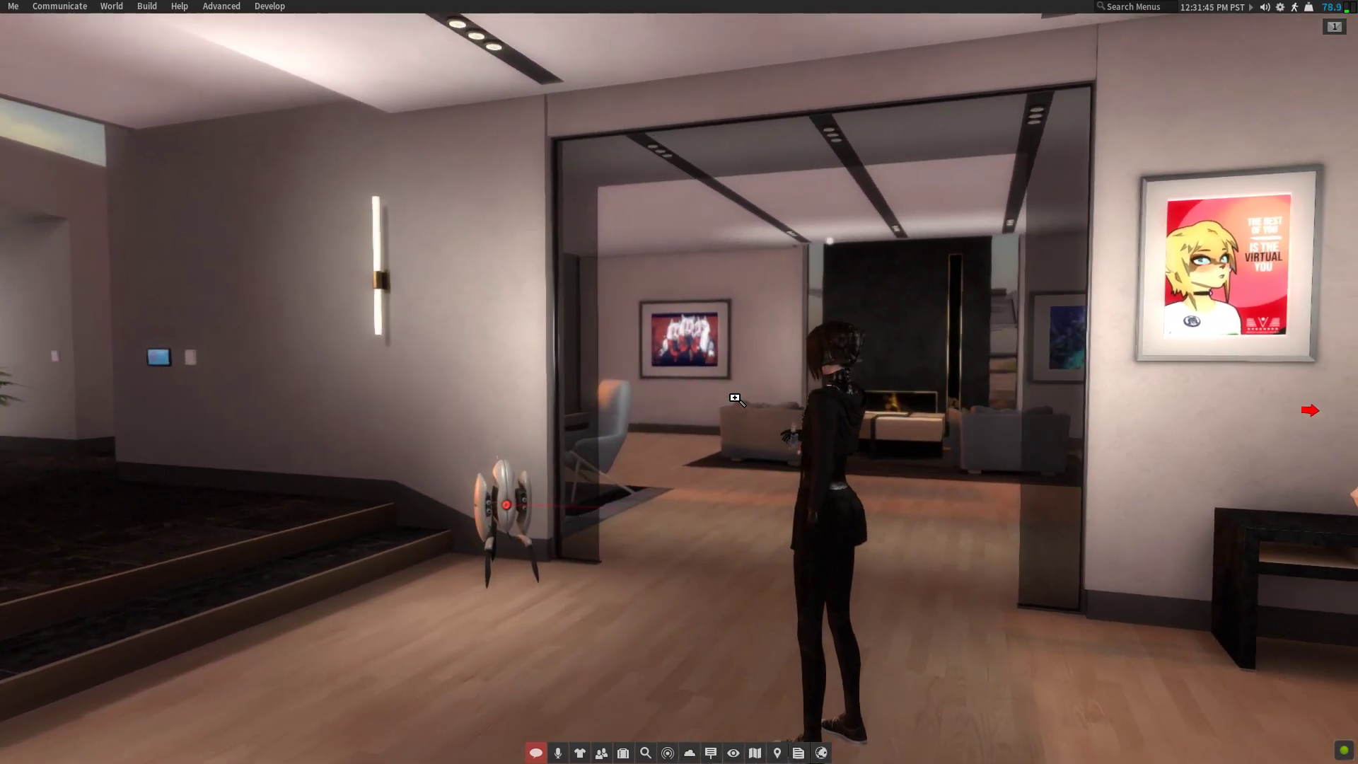